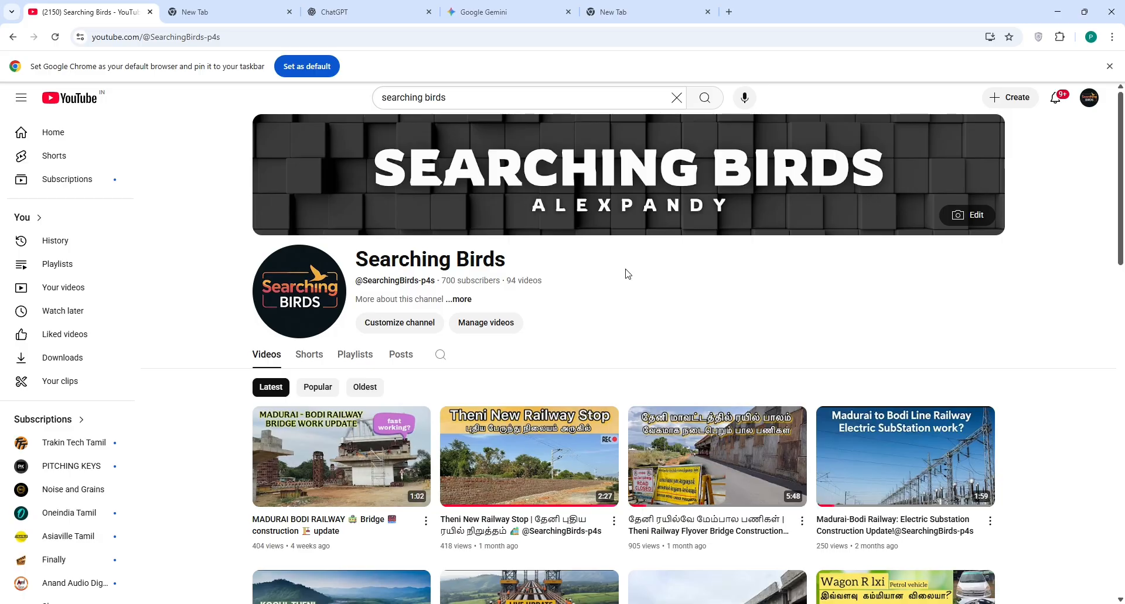
Step: In the new tab, search Google for 'gmail' and open the Google Accounts sign-in result
{"action": "left_click", "coordinate": [228, 7]}
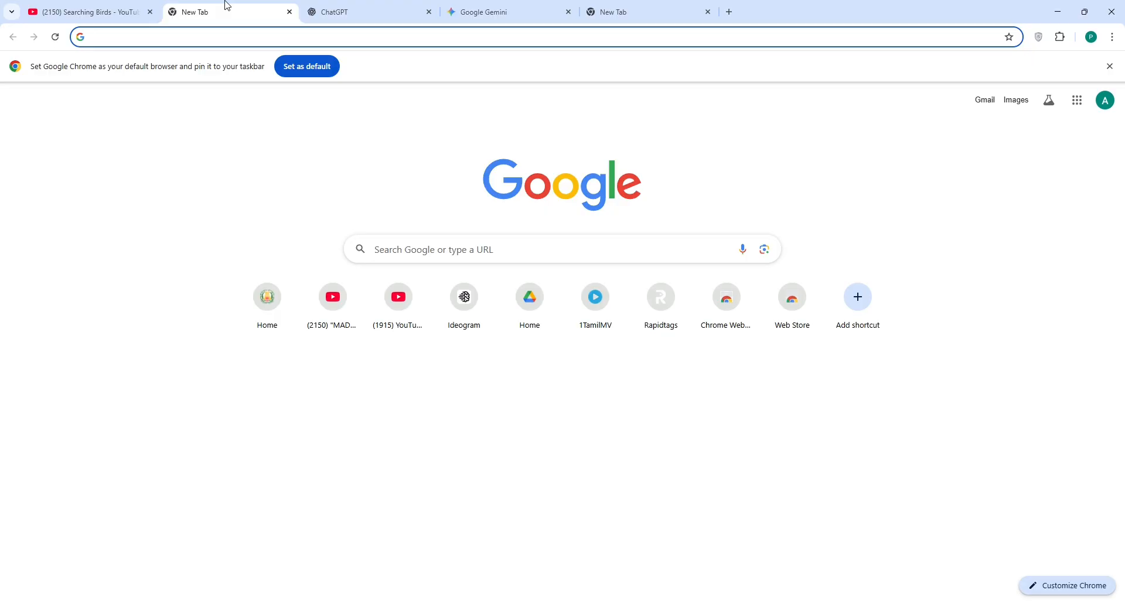
{"action": "left_click", "coordinate": [415, 257]}
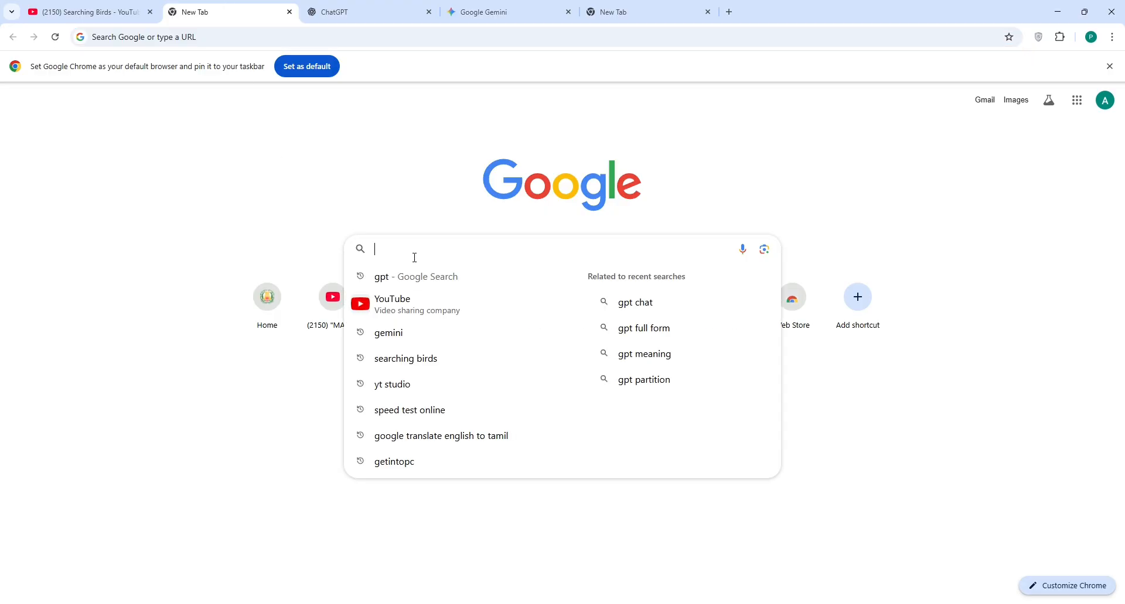
{"action": "type", "text": "gm"}
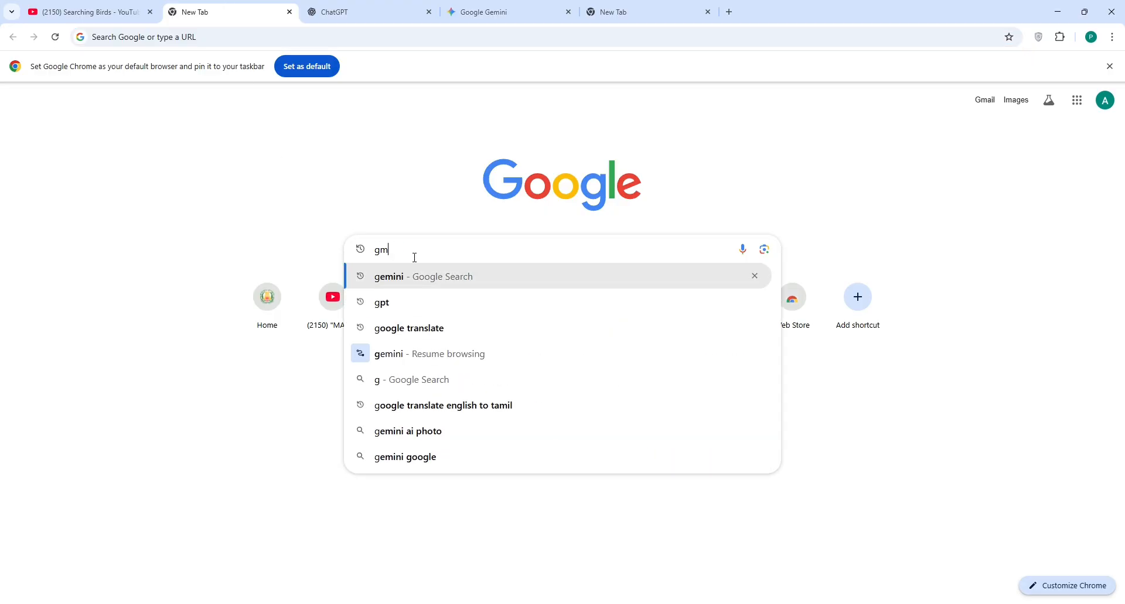
{"action": "type", "text": "ail"}
{"action": "key", "text": "Return"}
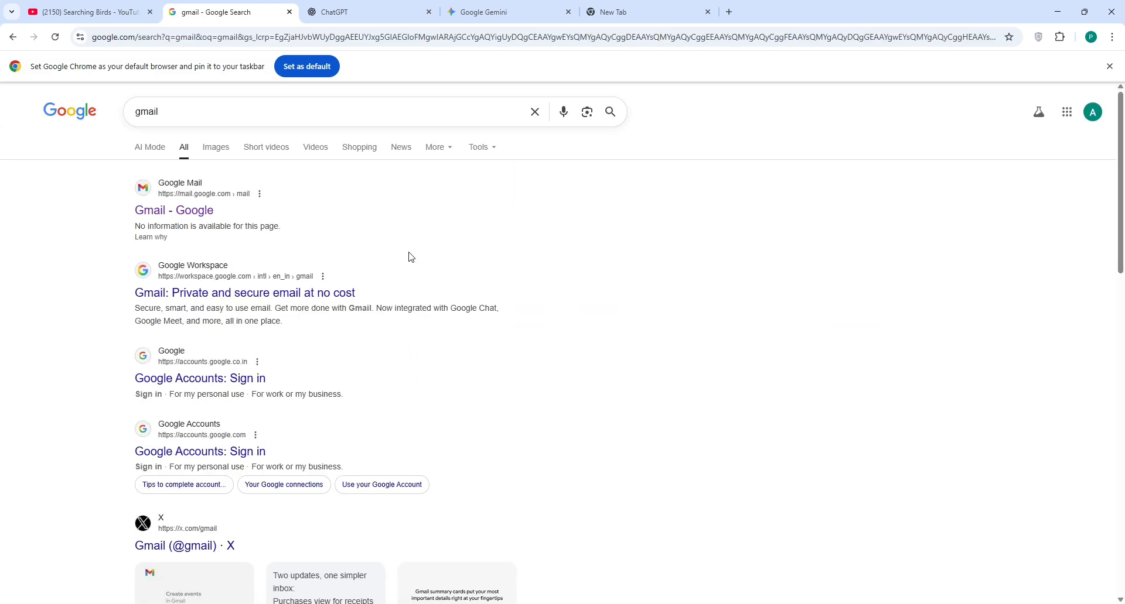
{"action": "left_click", "coordinate": [249, 366]}
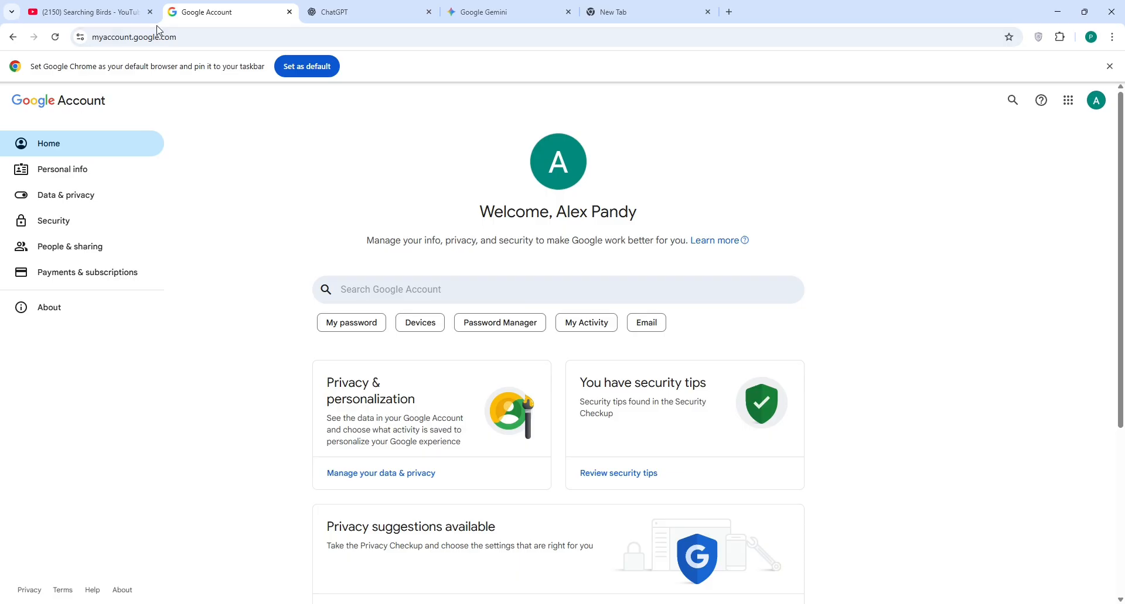
Step: Go back and replace the query with a search for 'create a gmail'
{"action": "left_click", "coordinate": [12, 37]}
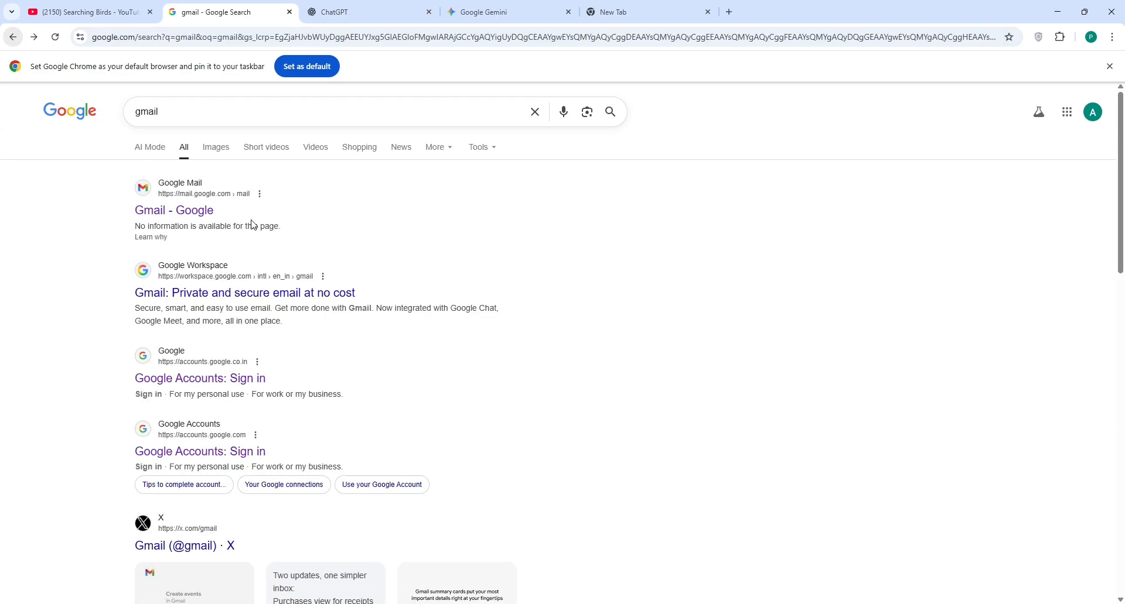
{"action": "left_click", "coordinate": [177, 117]}
{"action": "key", "text": "BackSpace"}
{"action": "key", "text": "BackSpace"}
{"action": "key", "text": "BackSpace"}
{"action": "key", "text": "BackSpace"}
{"action": "key", "text": "BackSpace"}
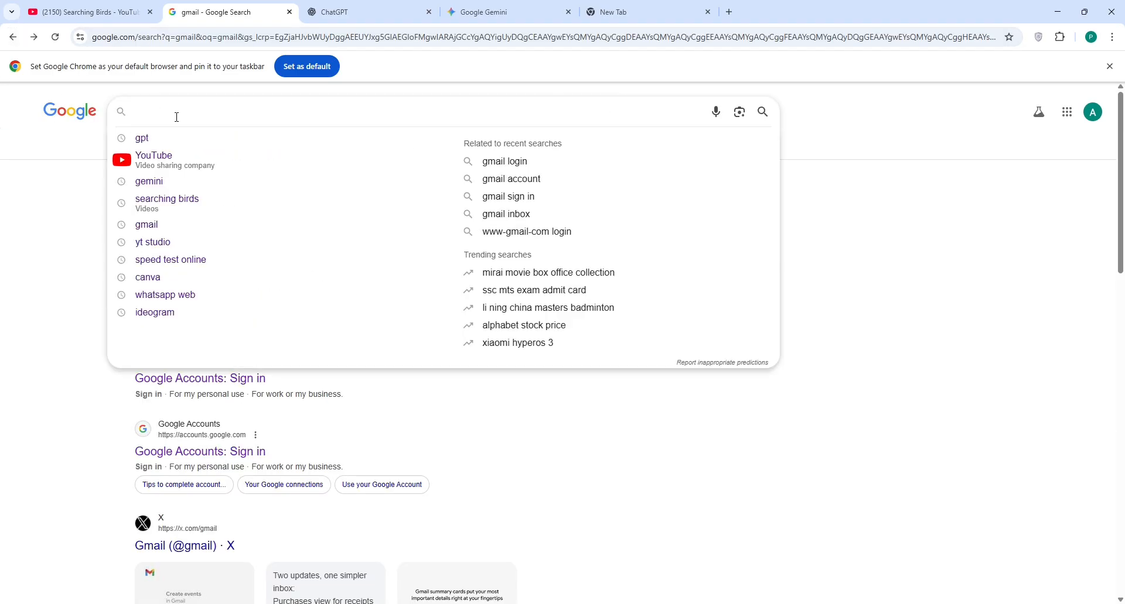
{"action": "type", "text": "create"}
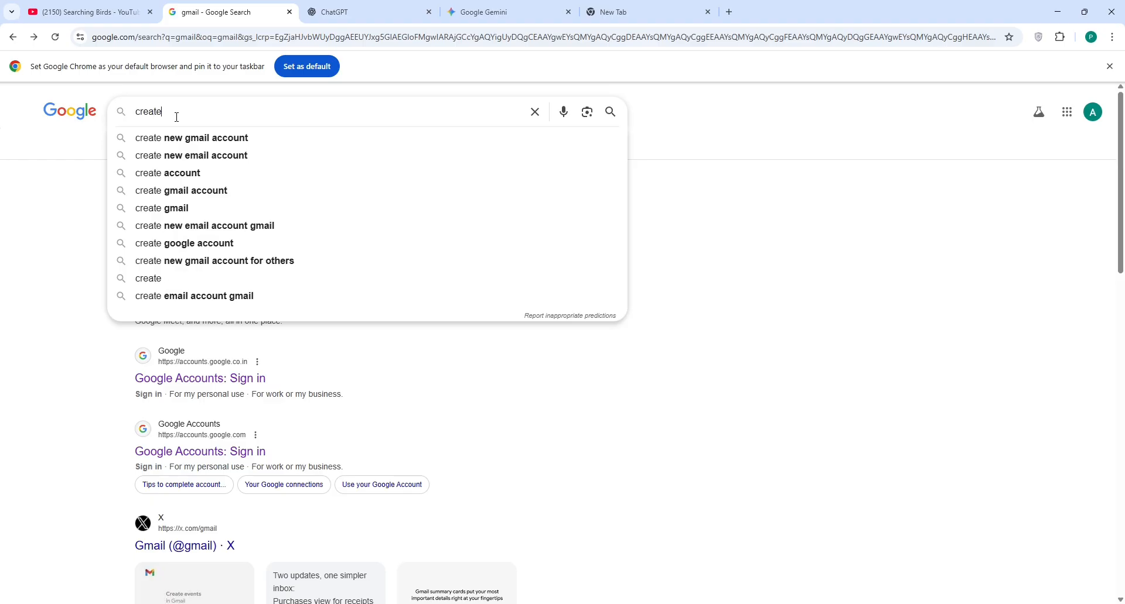
{"action": "type", "text": " a gmail"}
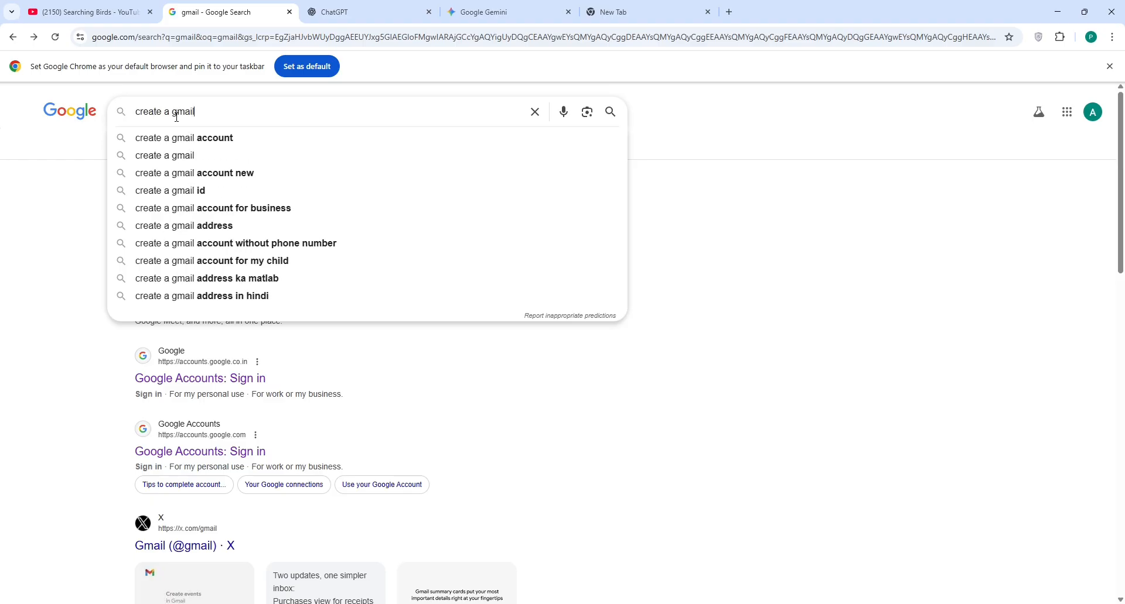
{"action": "key", "text": "Return"}
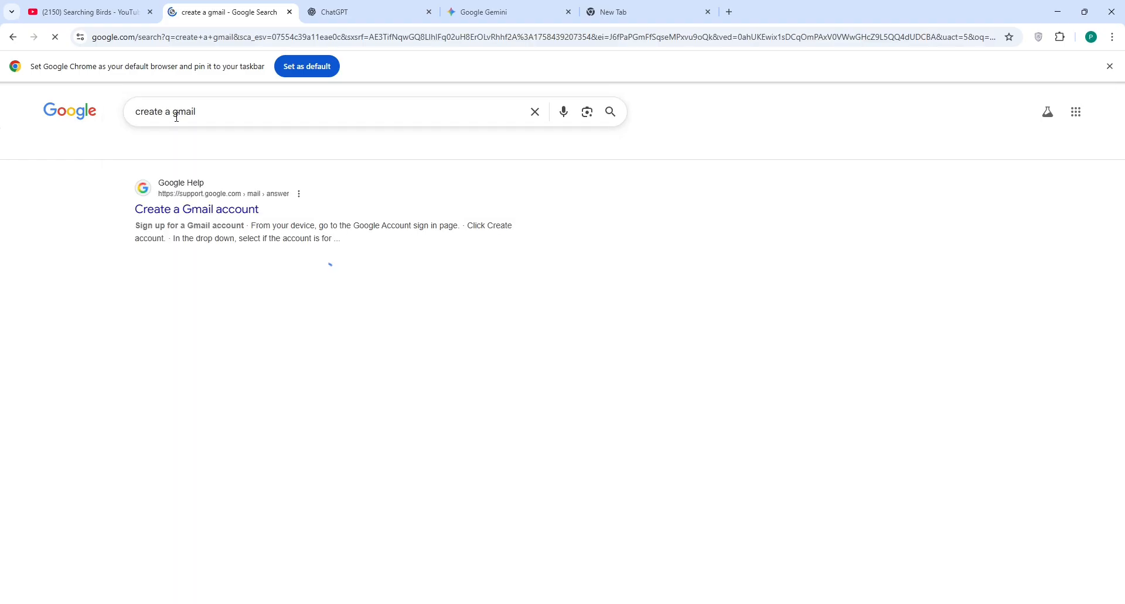
Step: Open the 'Create a Gmail account' help article and start creating an account from it
{"action": "left_click", "coordinate": [211, 202]}
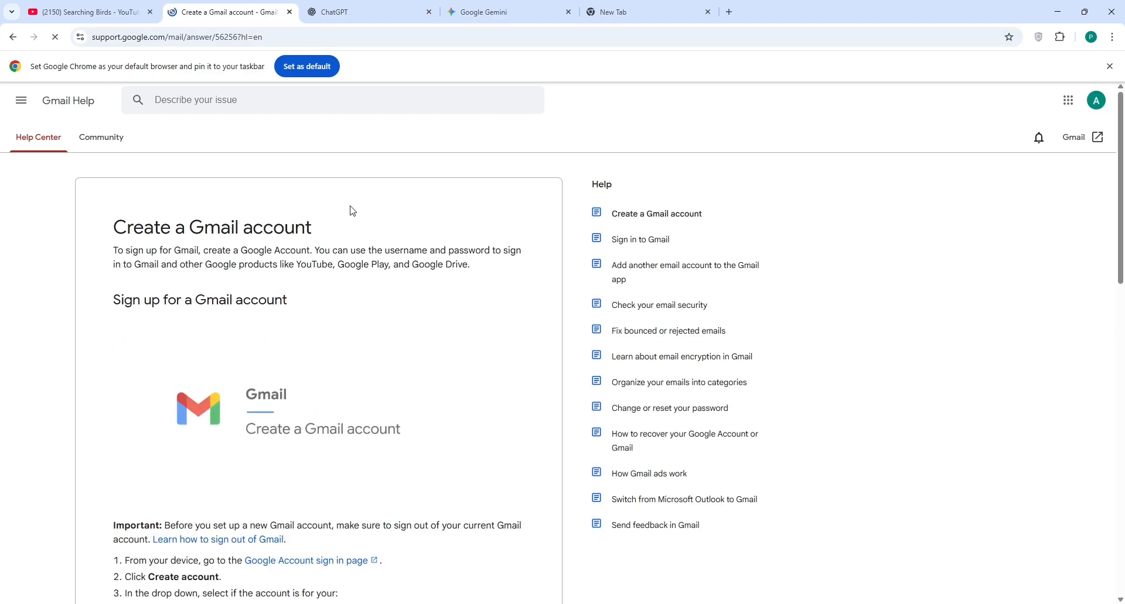
{"action": "scroll", "coordinate": [332, 360], "scroll_direction": "down", "scroll_amount": 5}
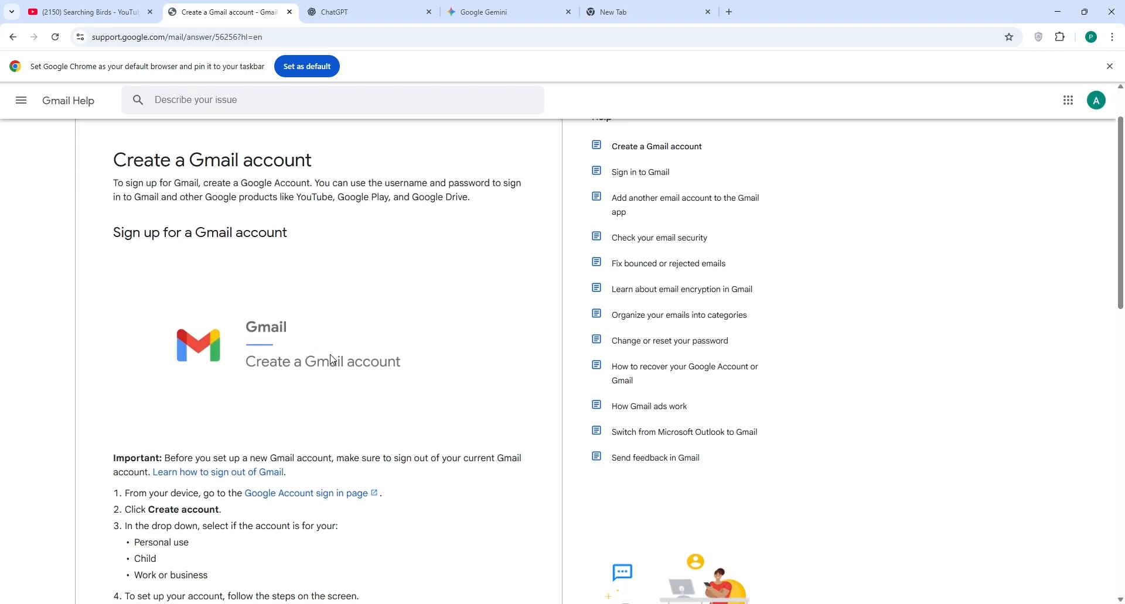
{"action": "left_click", "coordinate": [163, 397]}
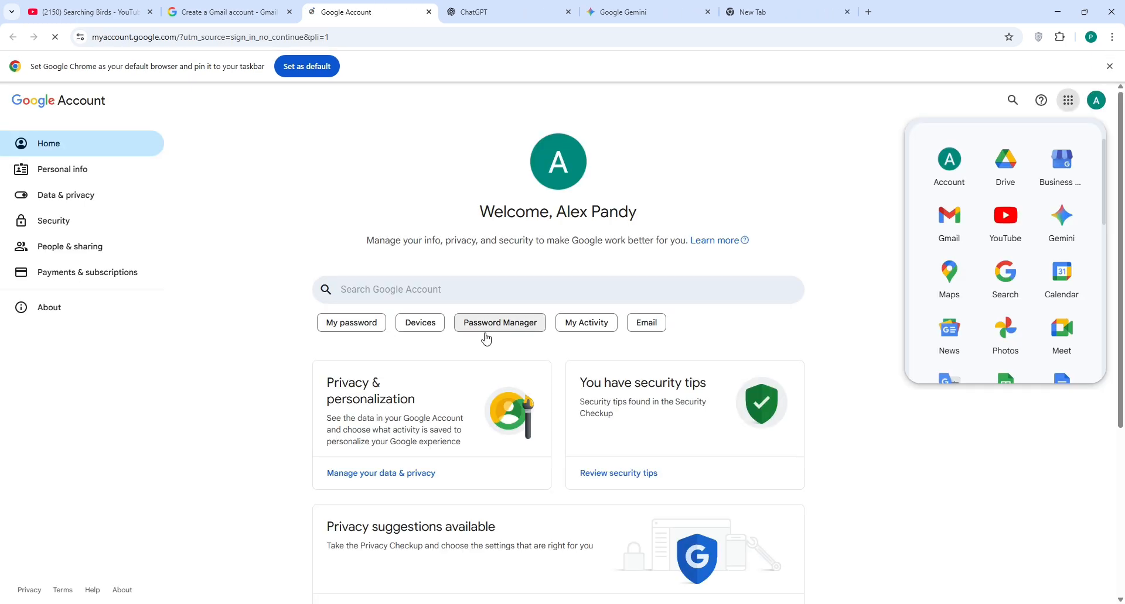
Step: From the accounts panel, dismiss the address suggestion and choose Add another account
{"action": "left_click", "coordinate": [1096, 100]}
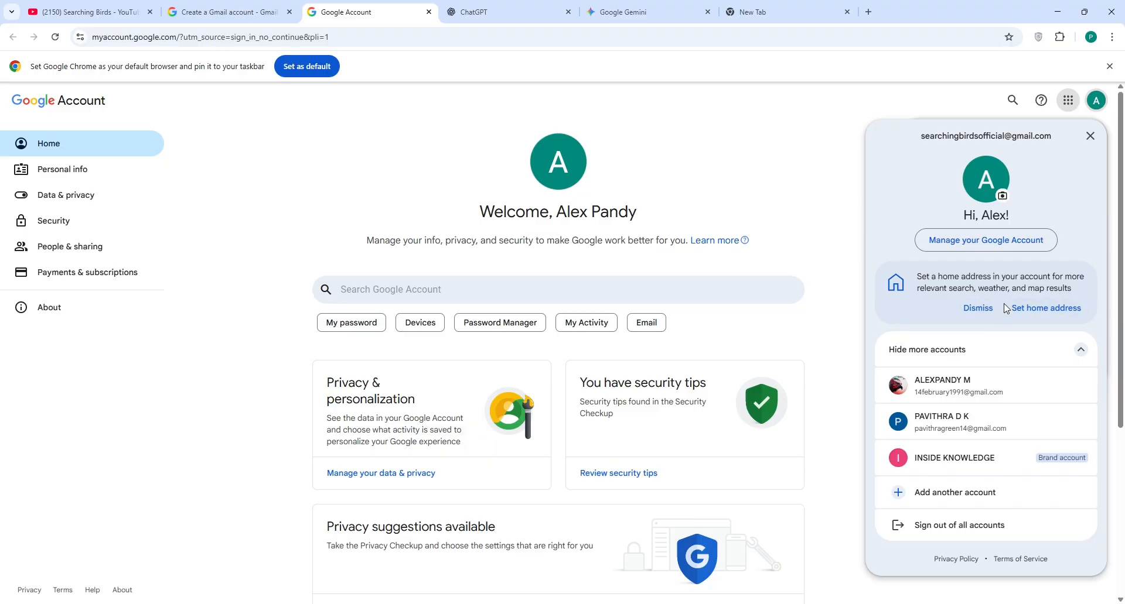
{"action": "left_click", "coordinate": [977, 308]}
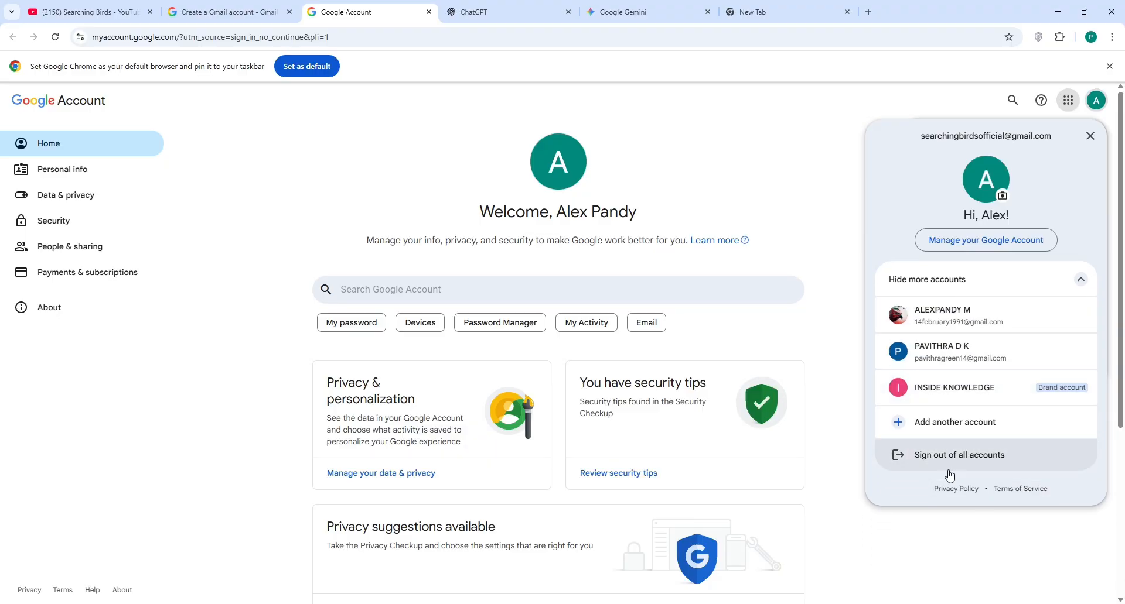
{"action": "left_click", "coordinate": [963, 422]}
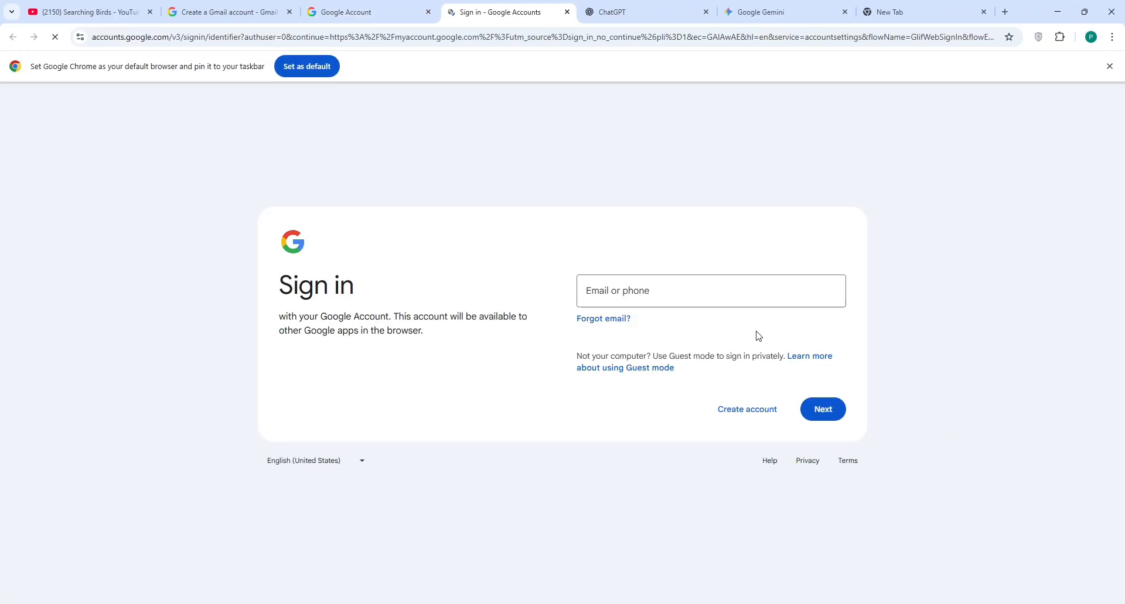
Step: Choose Create account for personal use, enter the first and last name, and continue
{"action": "left_click", "coordinate": [730, 414]}
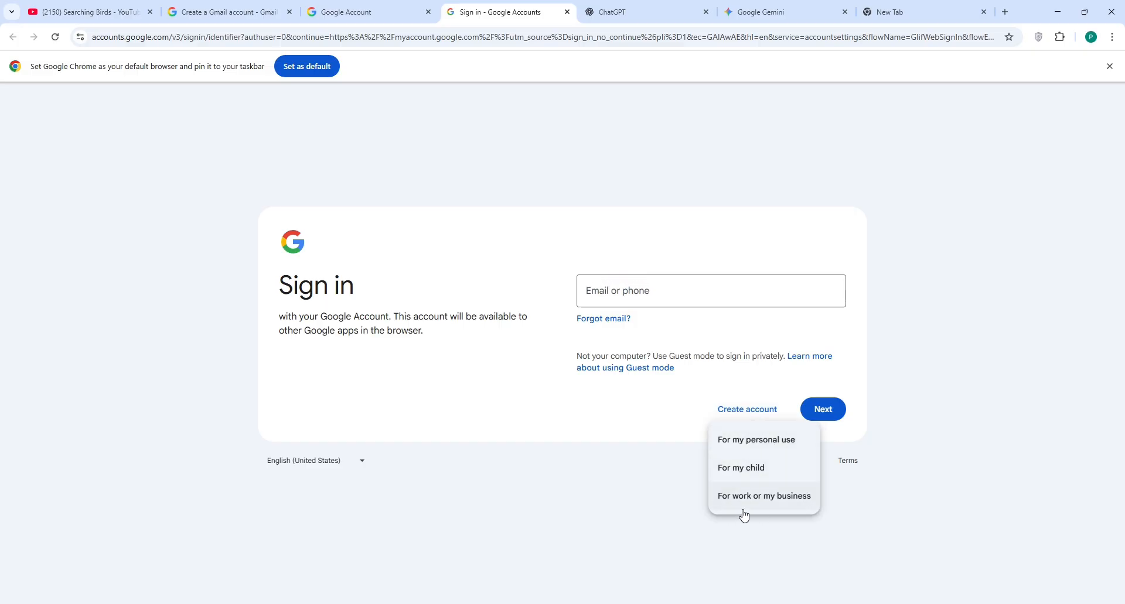
{"action": "left_click", "coordinate": [759, 440]}
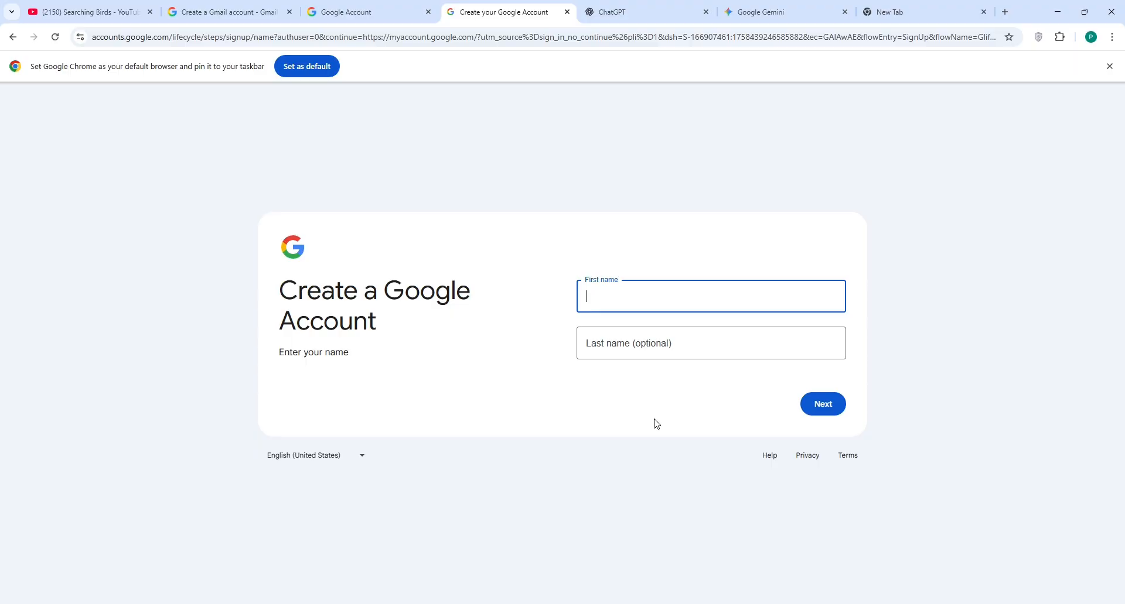
{"action": "type", "text": "Alexpandy"}
{"action": "key", "text": "Tab"}
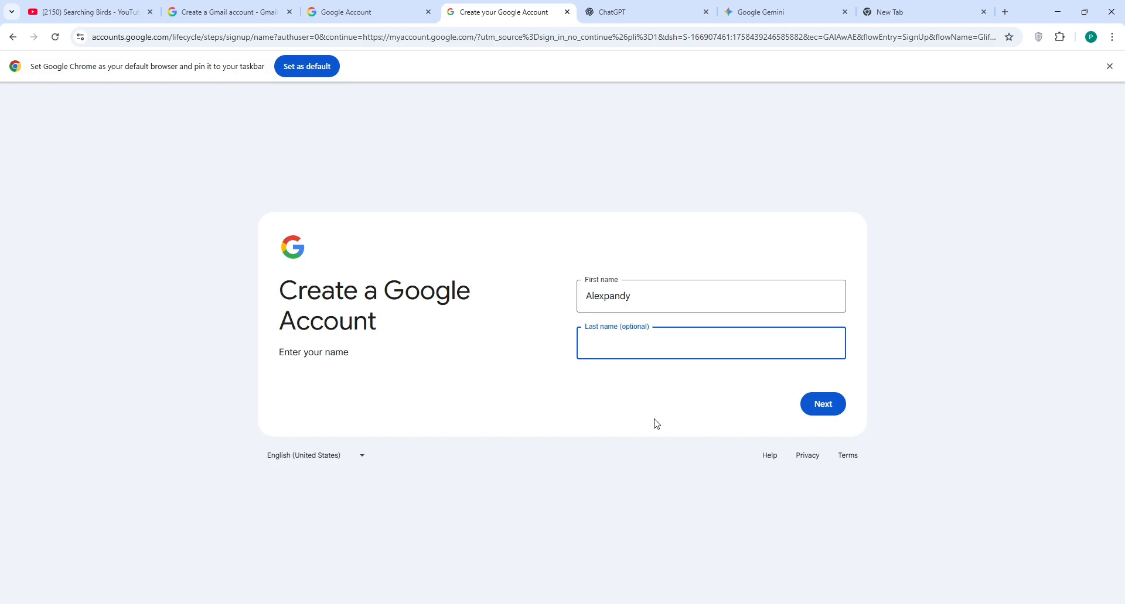
{"action": "type", "text": "M"}
{"action": "left_click", "coordinate": [809, 404]}
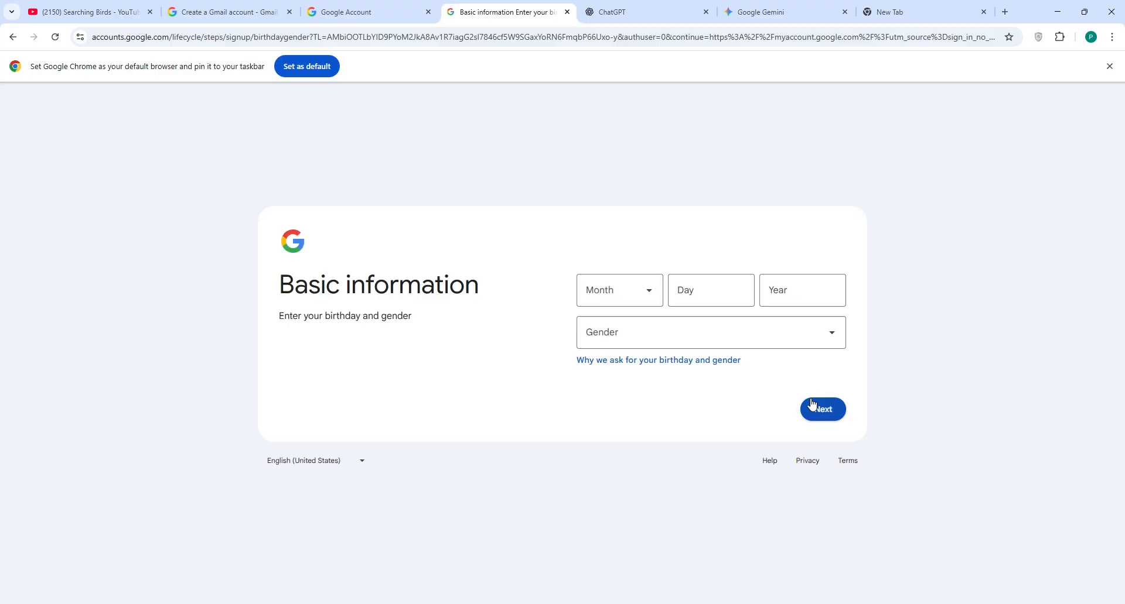
{"action": "left_click", "coordinate": [631, 301]}
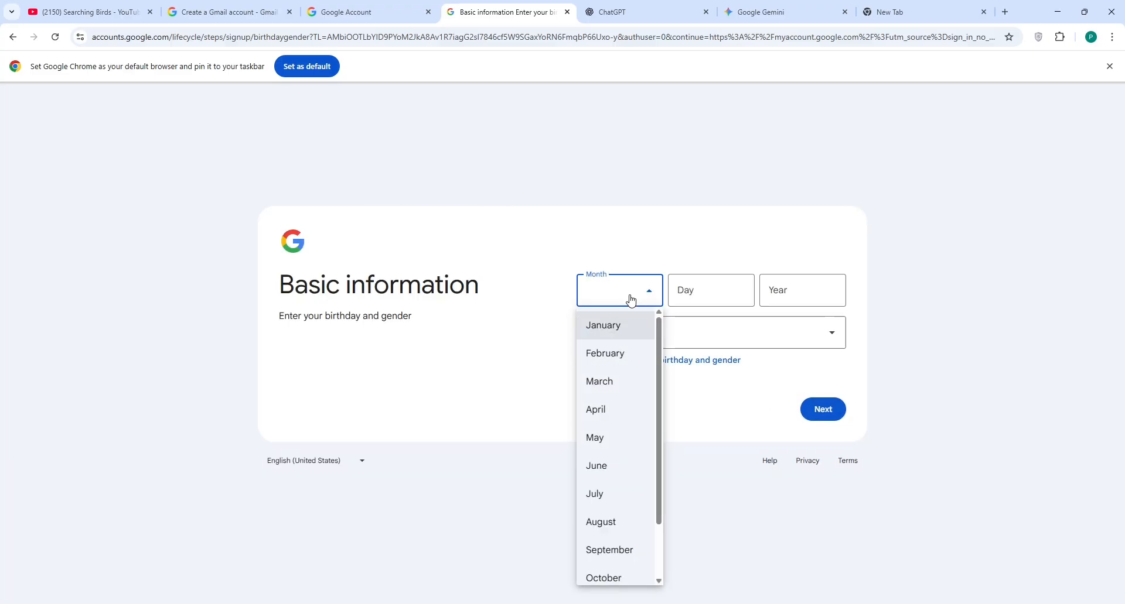
{"action": "left_click", "coordinate": [617, 356]}
{"action": "left_click", "coordinate": [696, 301]}
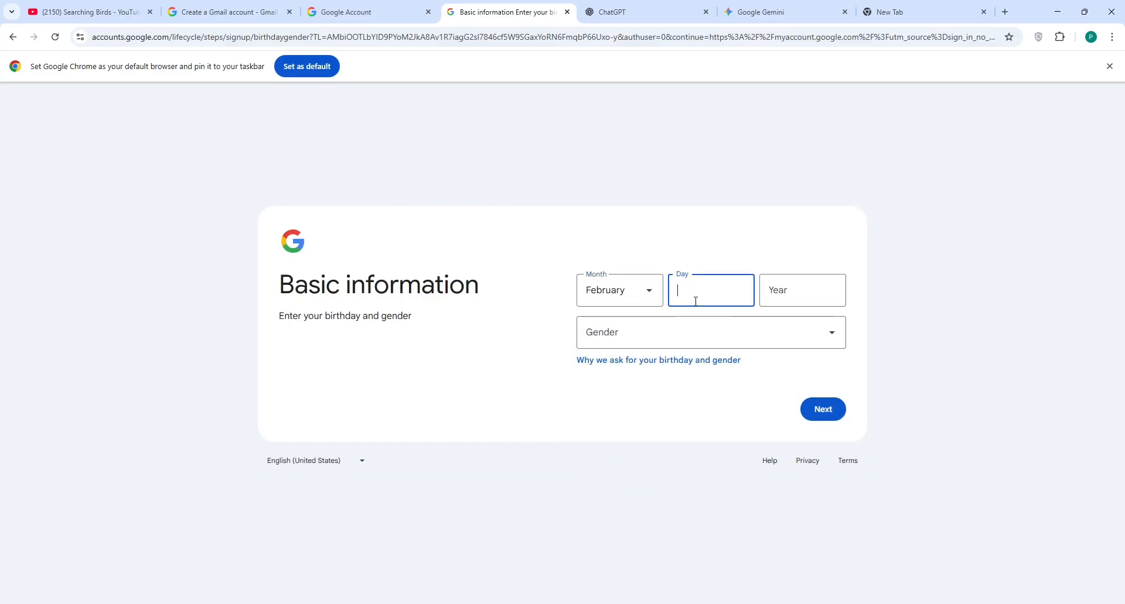
{"action": "key", "text": "Tab"}
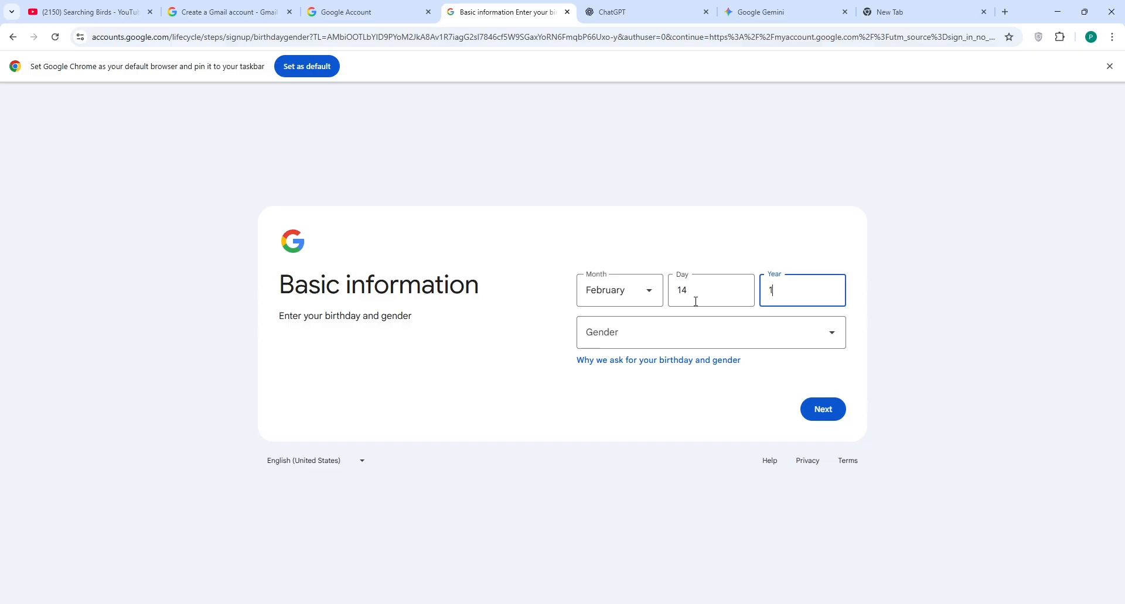
{"action": "left_click", "coordinate": [668, 330]}
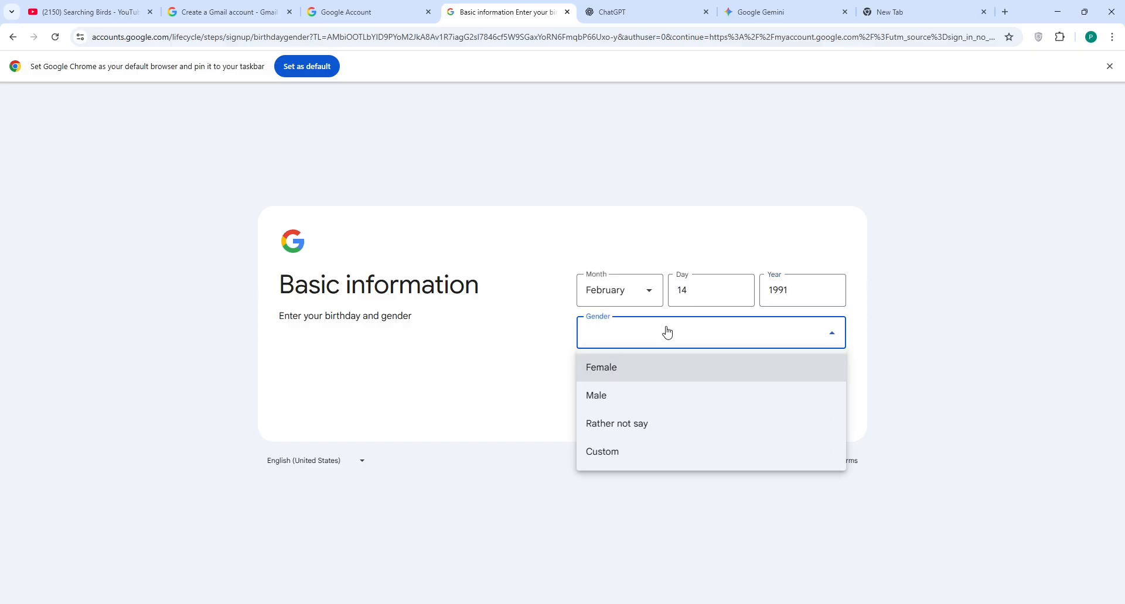
{"action": "left_click", "coordinate": [631, 396]}
{"action": "left_click", "coordinate": [820, 410]}
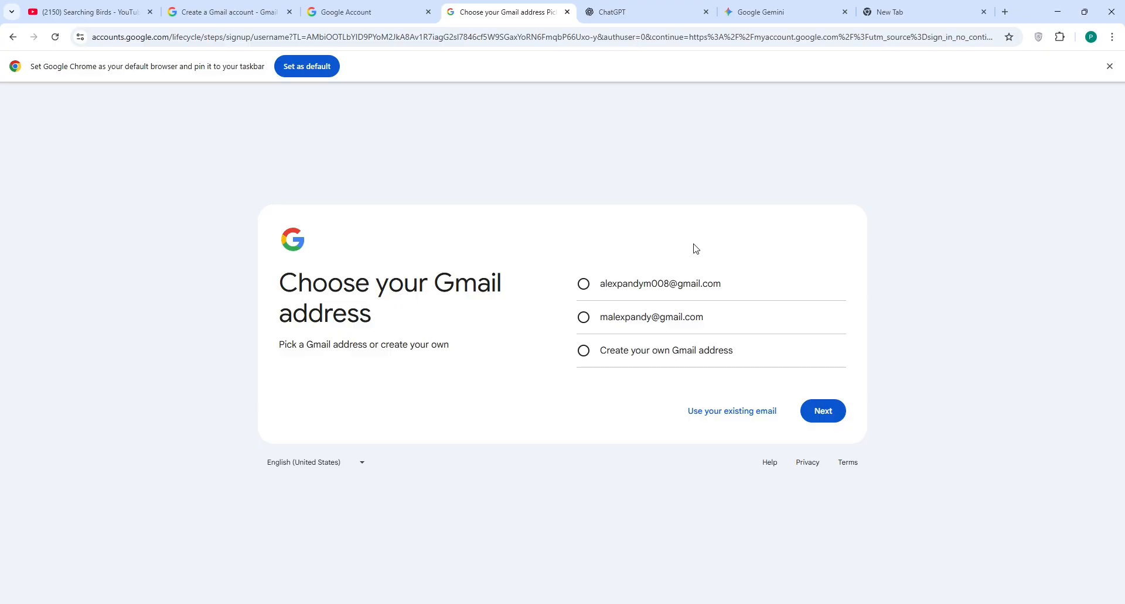
Step: Pick the second suggested Gmail address, then set and confirm the account password
{"action": "left_click", "coordinate": [689, 325]}
{"action": "left_click", "coordinate": [828, 414]}
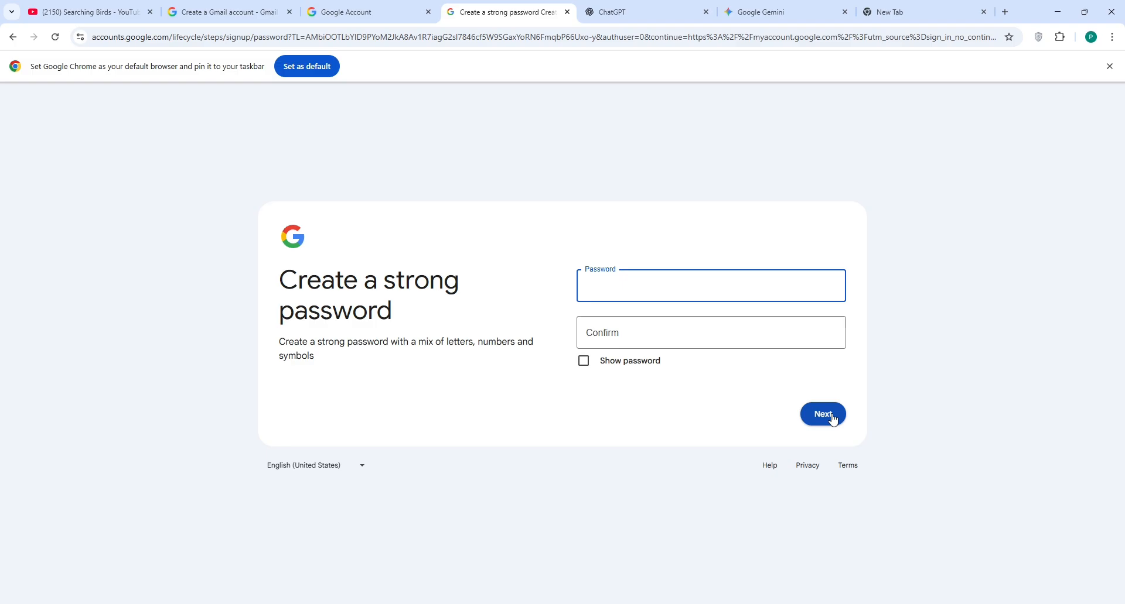
{"action": "type", "text": "•••••••••••"}
{"action": "left_click", "coordinate": [654, 345]}
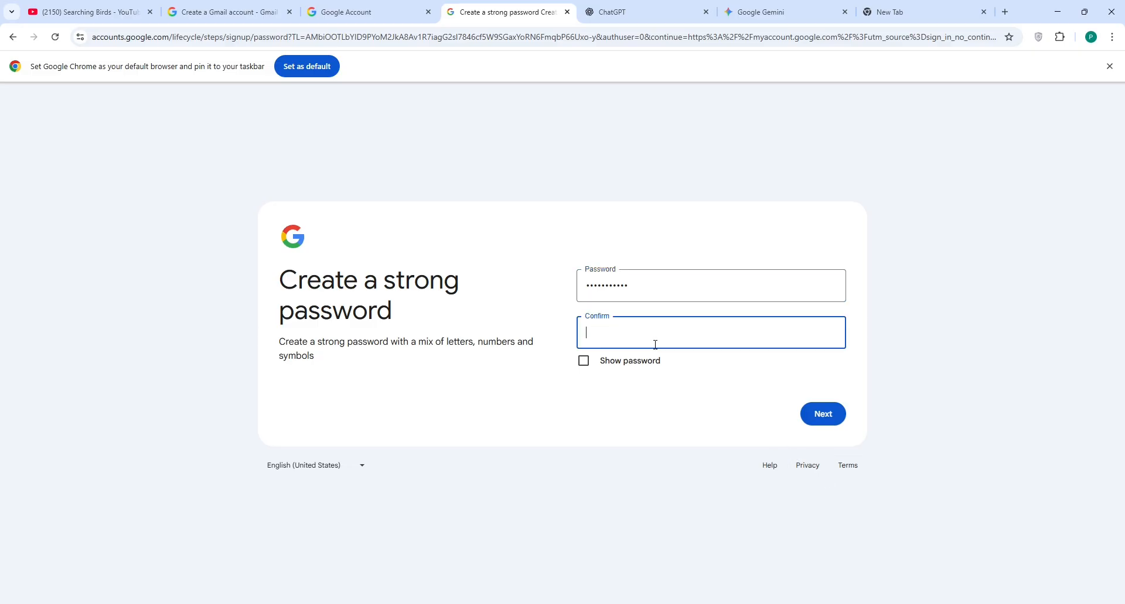
{"action": "type", "text": "••••••••••"}
{"action": "left_click", "coordinate": [818, 412]}
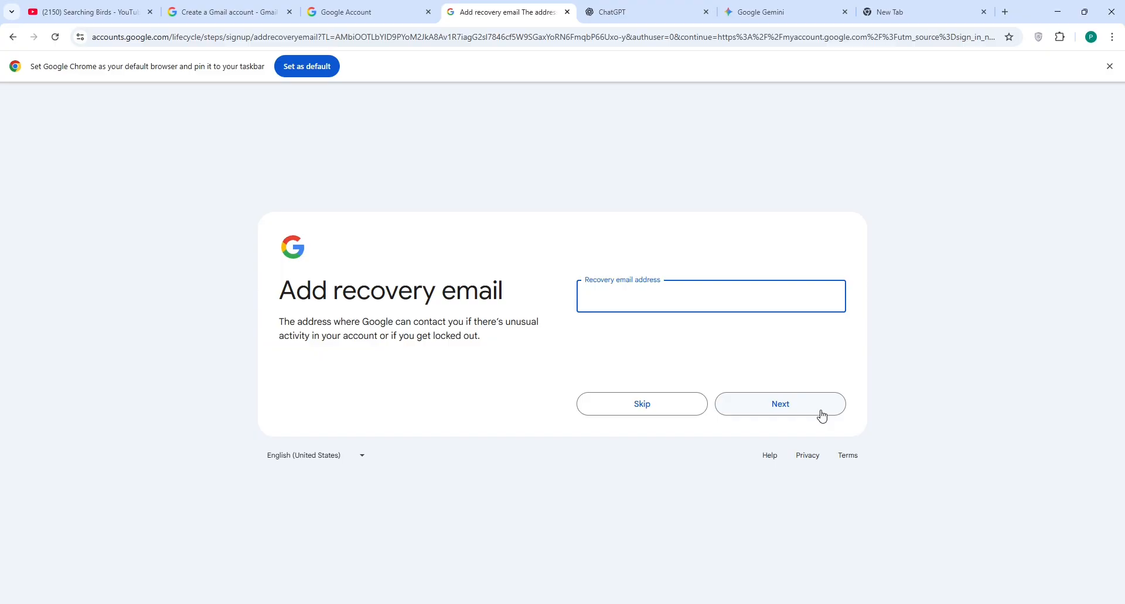
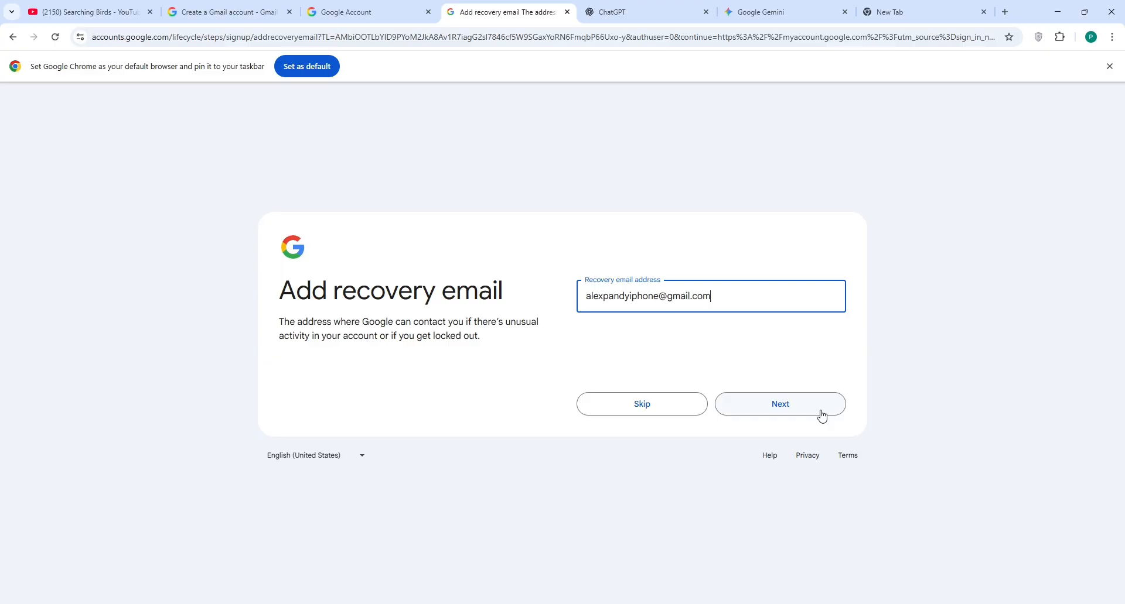
Step: Enter the recovery e-mail address, confirm the account info, and agree to Privacy and Terms
{"action": "left_click", "coordinate": [730, 406]}
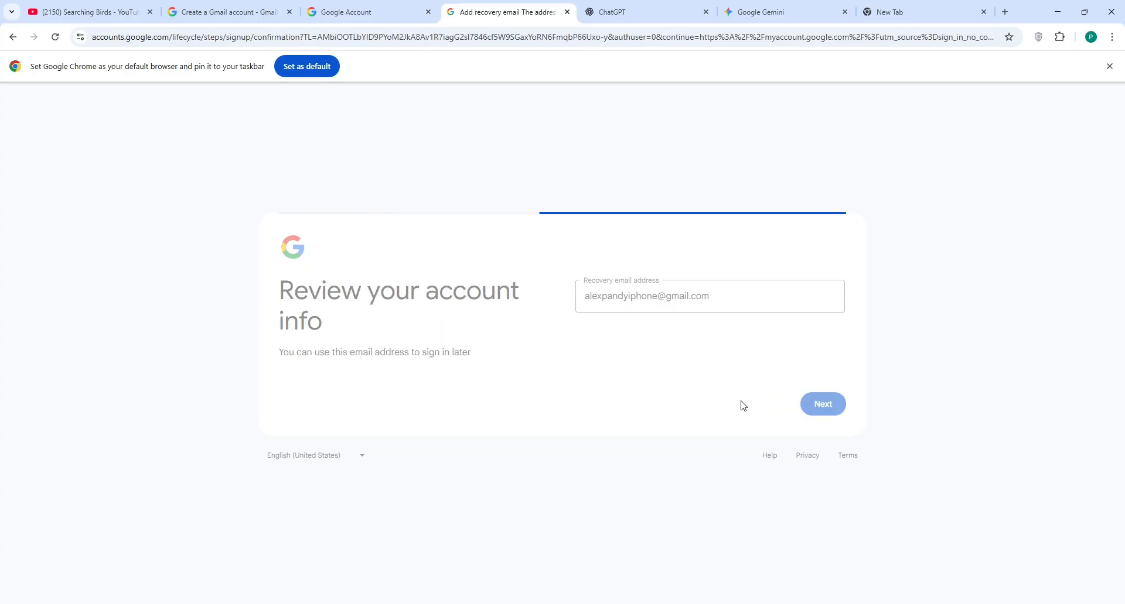
{"action": "left_click", "coordinate": [820, 403]}
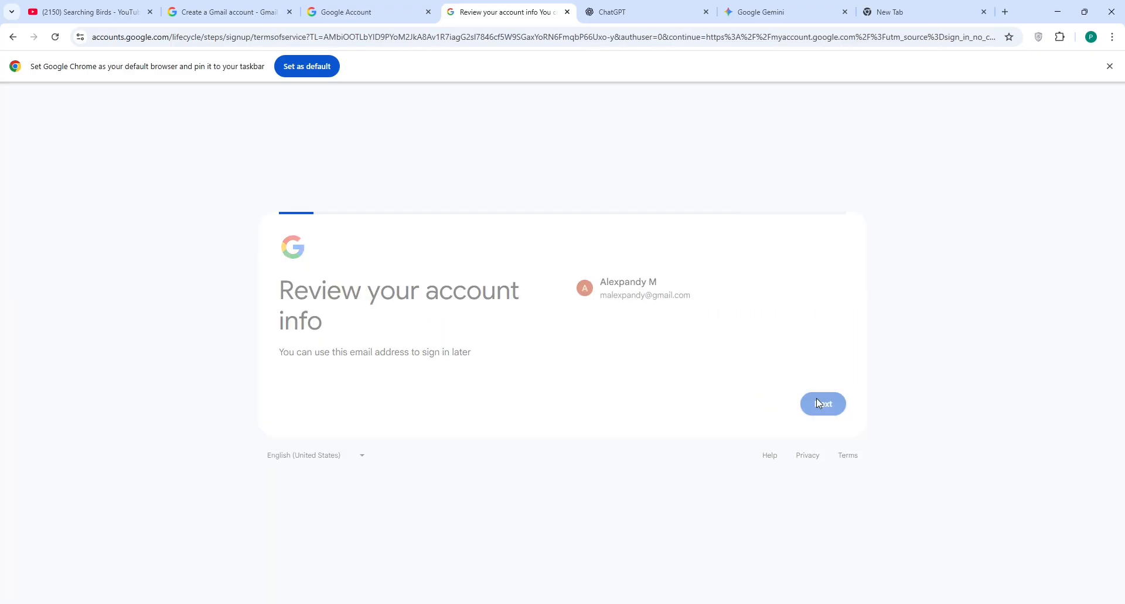
{"action": "scroll", "coordinate": [818, 403], "scroll_direction": "down", "scroll_amount": 5}
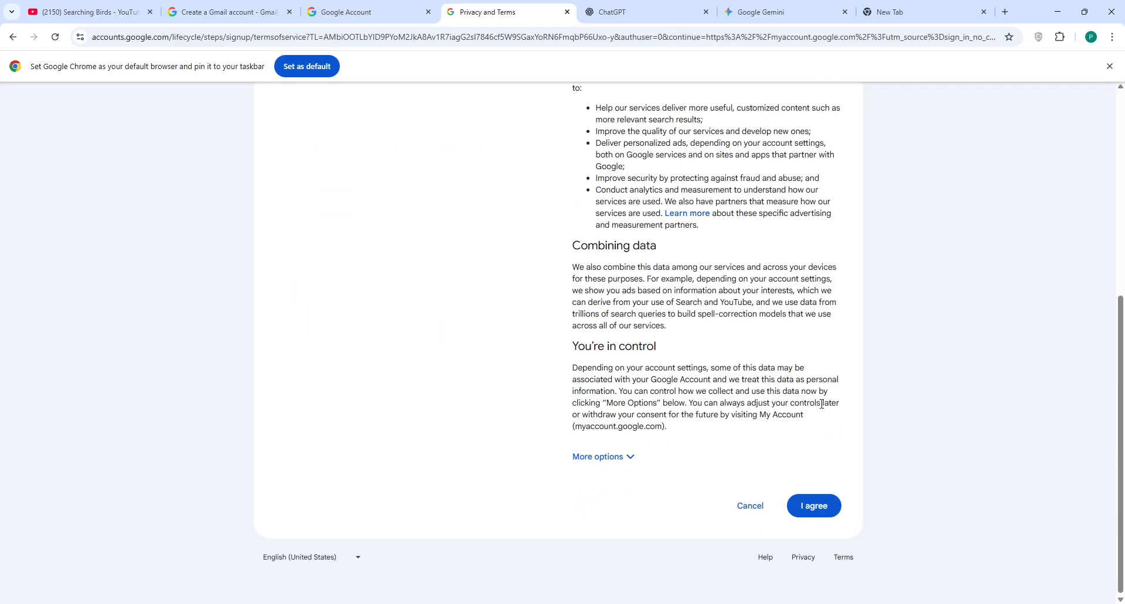
{"action": "left_click", "coordinate": [814, 508]}
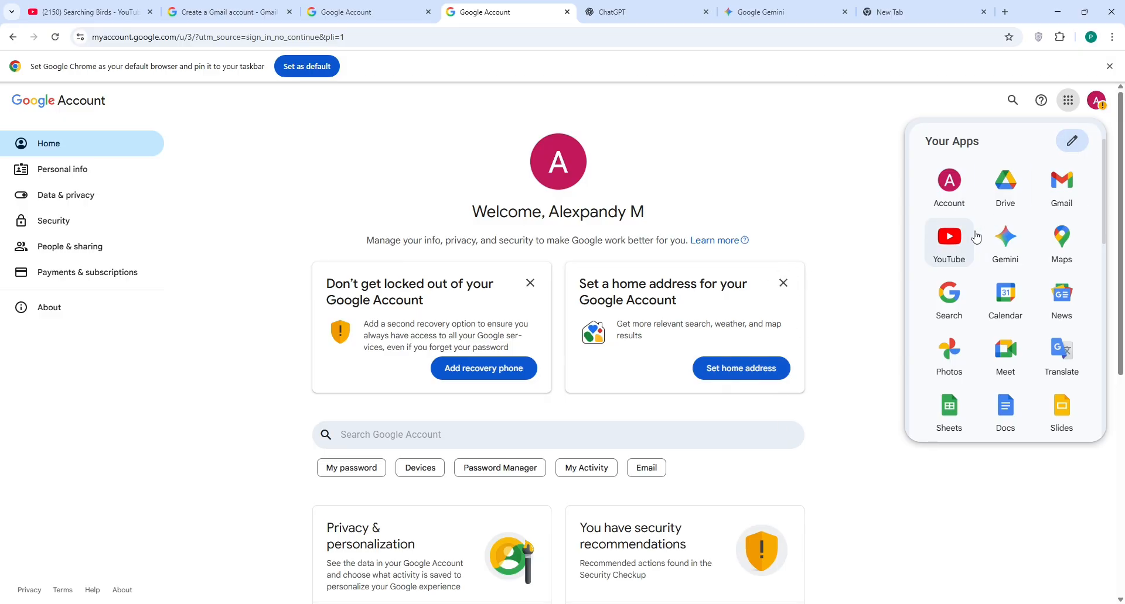
Step: Launch YouTube from the Google apps grid, signed in with the new account
{"action": "left_click", "coordinate": [952, 246]}
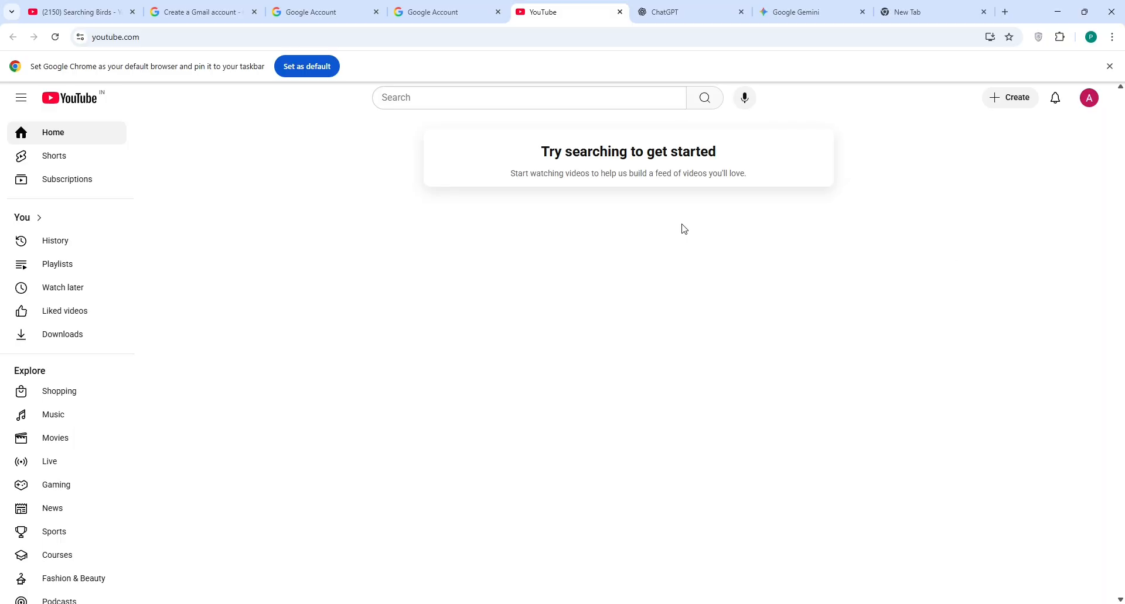
Step: Start a video upload to trigger the channel setup prompt, then return to the Searching Birds tab
{"action": "left_click", "coordinate": [1016, 104]}
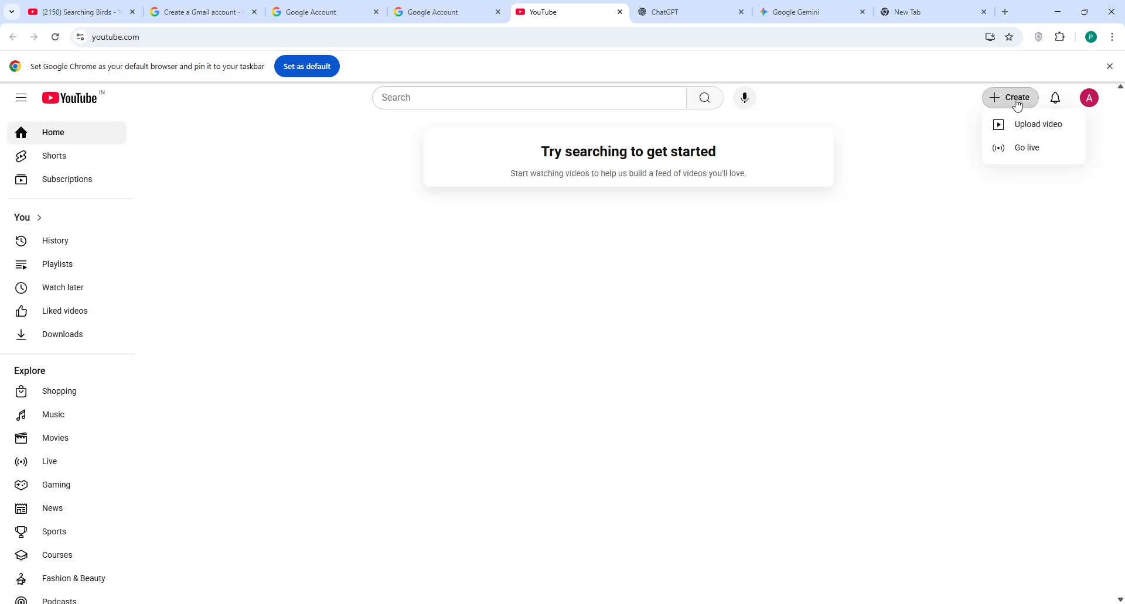
{"action": "left_click", "coordinate": [1040, 125]}
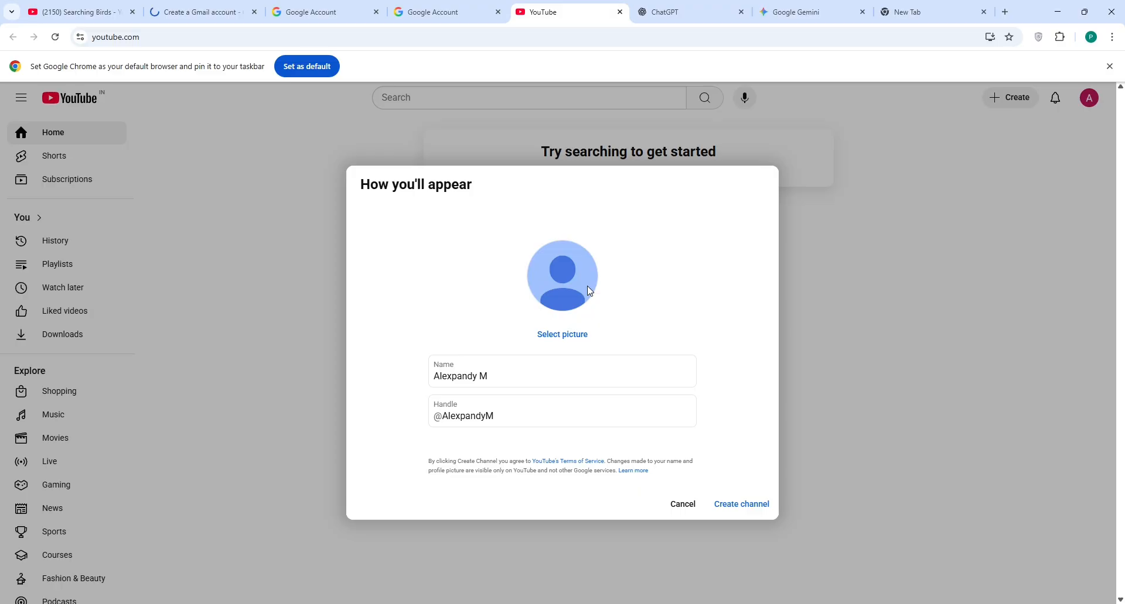
{"action": "left_click", "coordinate": [510, 387]}
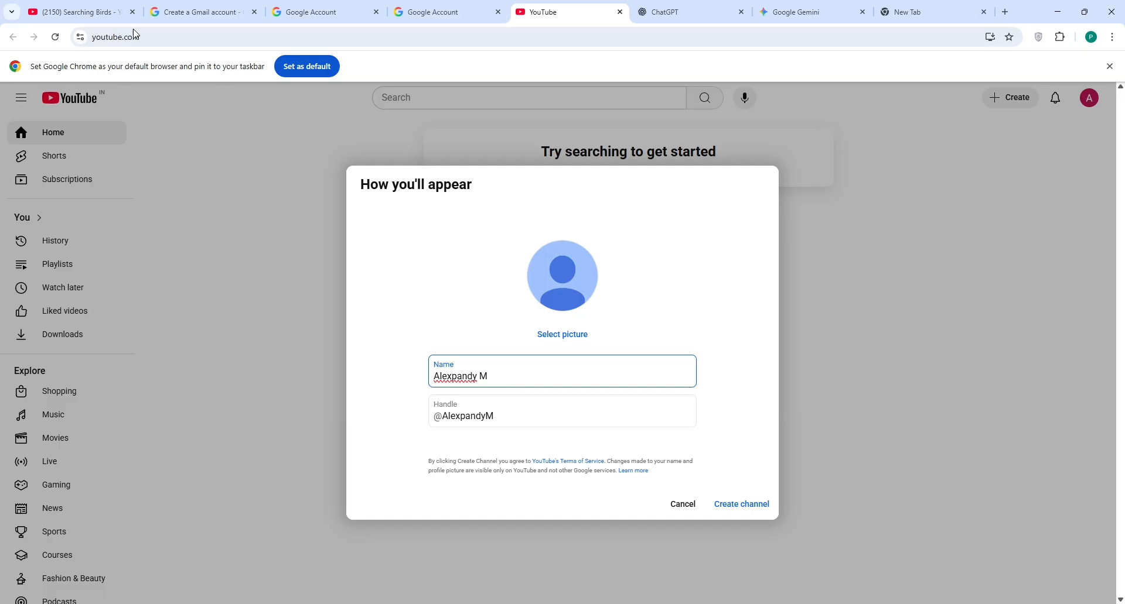
{"action": "left_click", "coordinate": [92, 10]}
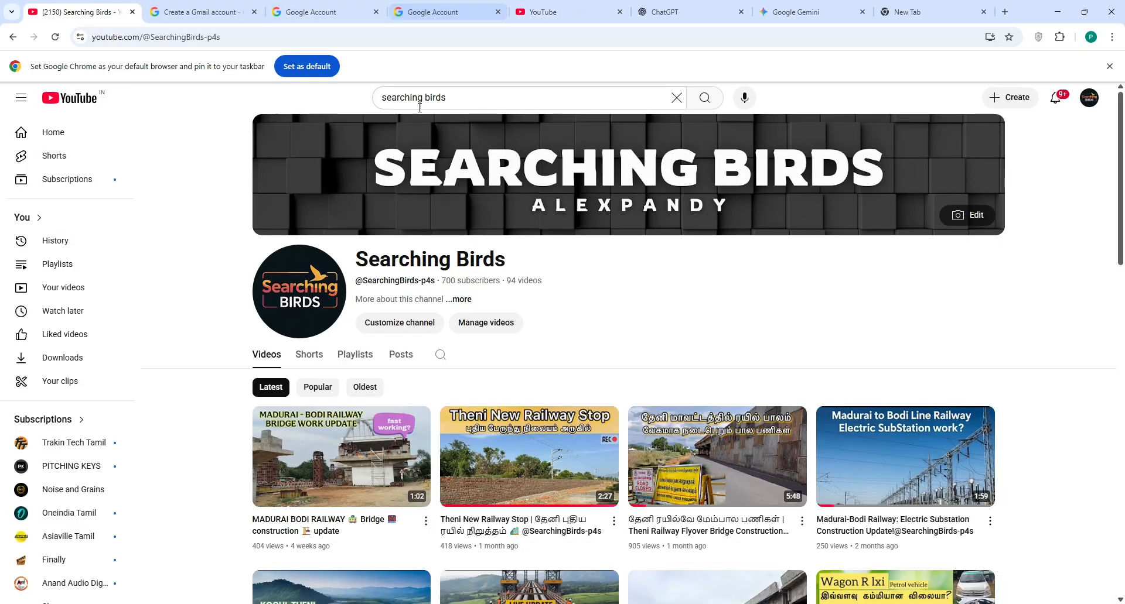
Step: Replace the YouTube query with 'finding birds', search, and open the Filters panel
{"action": "left_click", "coordinate": [465, 97]}
{"action": "left_click_drag", "start_coordinate": [474, 99], "coordinate": [328, 101]}
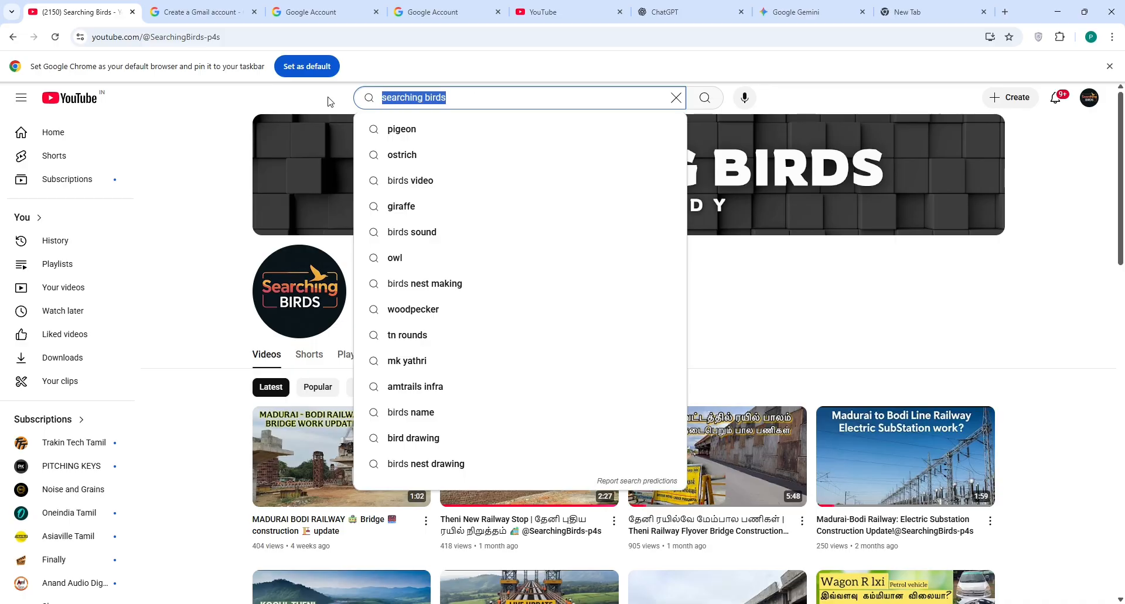
{"action": "type", "text": "fi"}
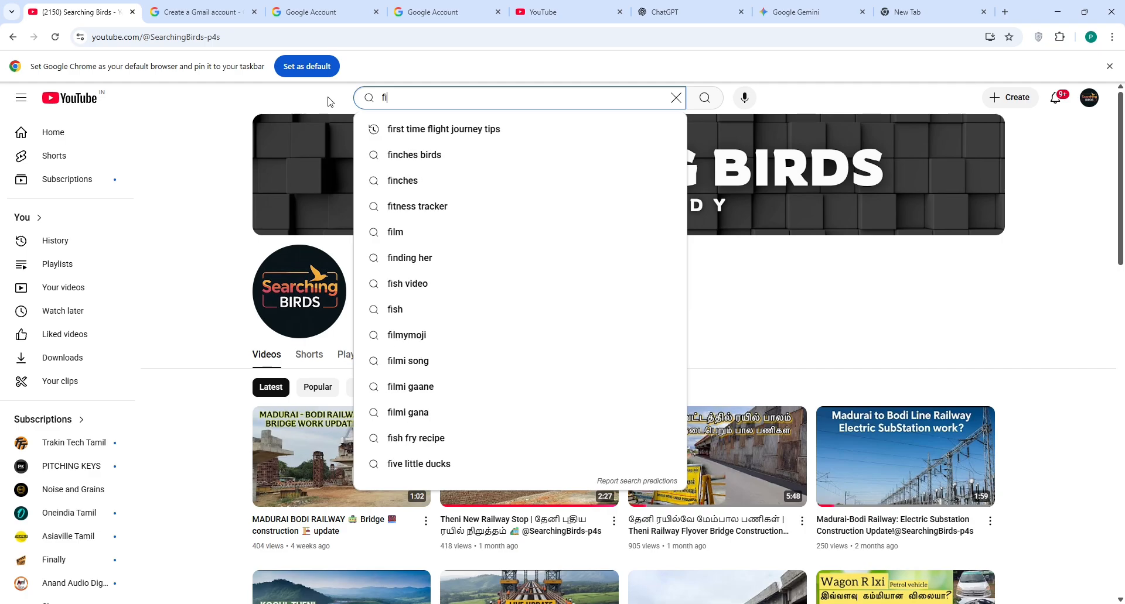
{"action": "type", "text": "nding "}
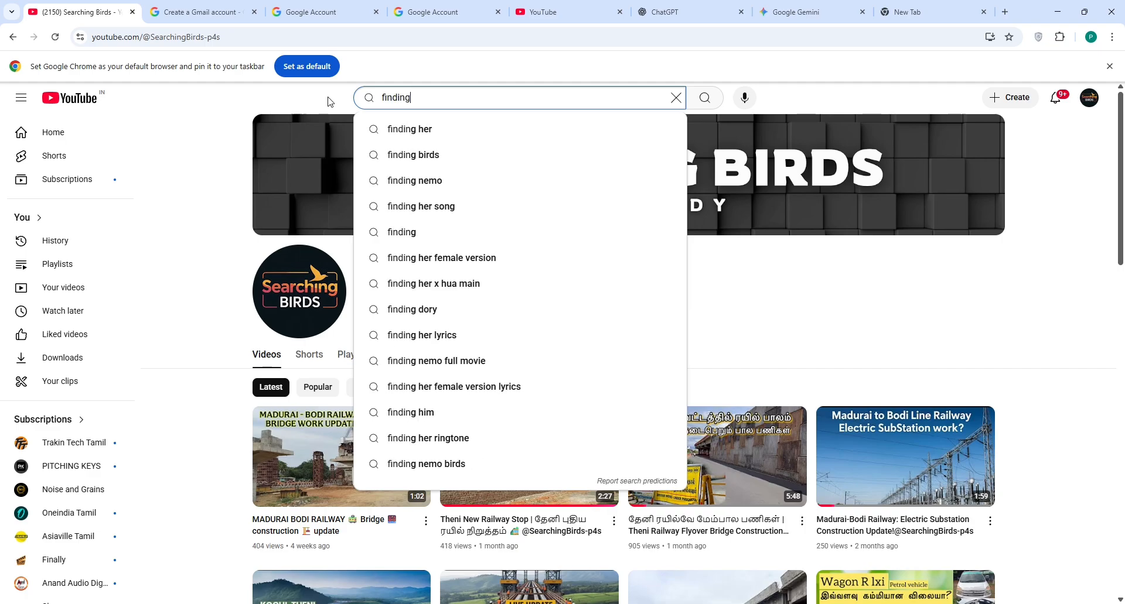
{"action": "type", "text": "birds"}
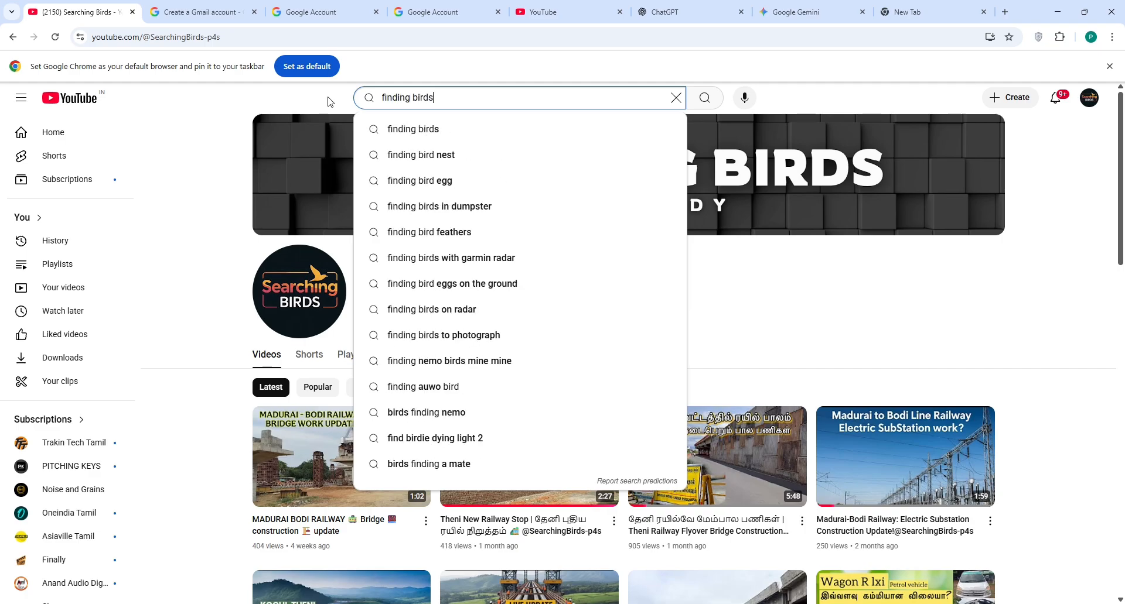
{"action": "key", "text": "Return"}
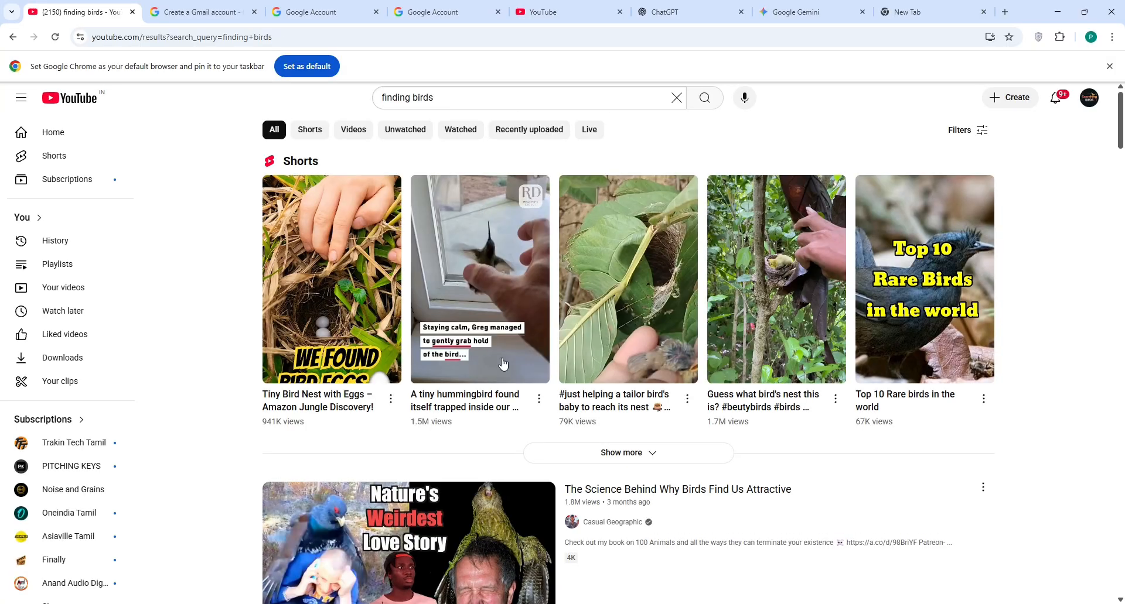
{"action": "left_click", "coordinate": [983, 130]}
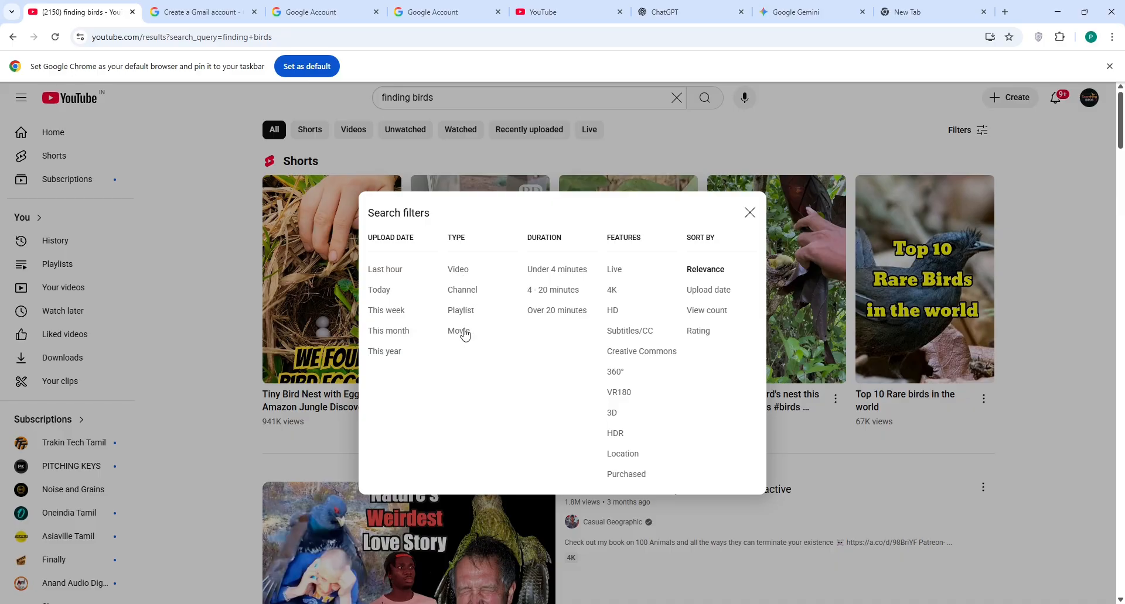
Step: Filter the 'finding birds' results to Channels and browse the listed bird channels like Birds TV
{"action": "left_click", "coordinate": [464, 291]}
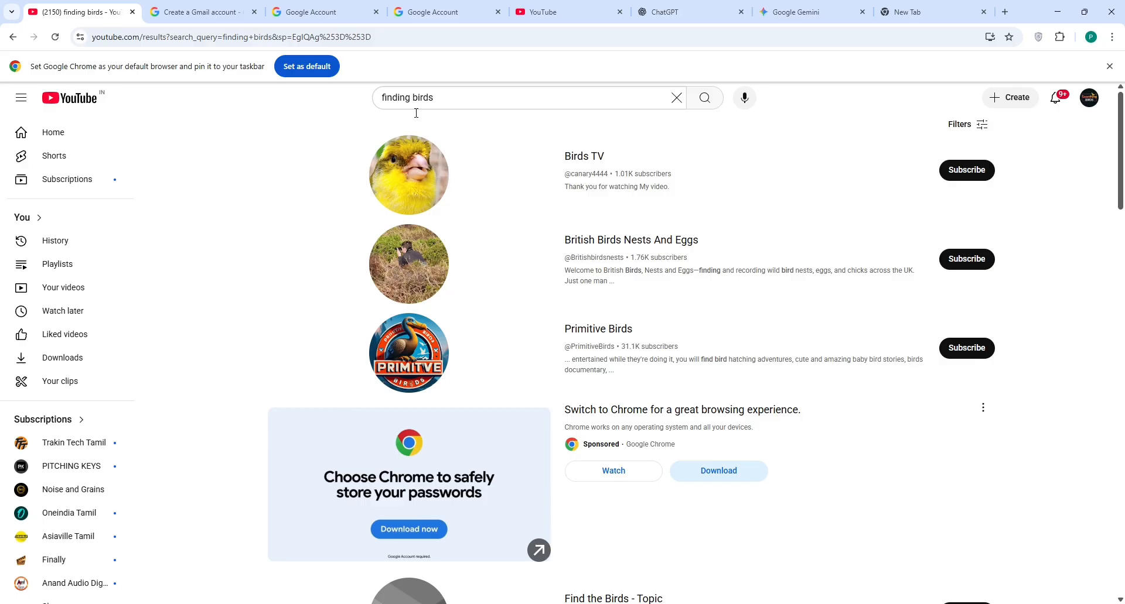
{"action": "scroll", "coordinate": [615, 293], "scroll_direction": "down", "scroll_amount": 8}
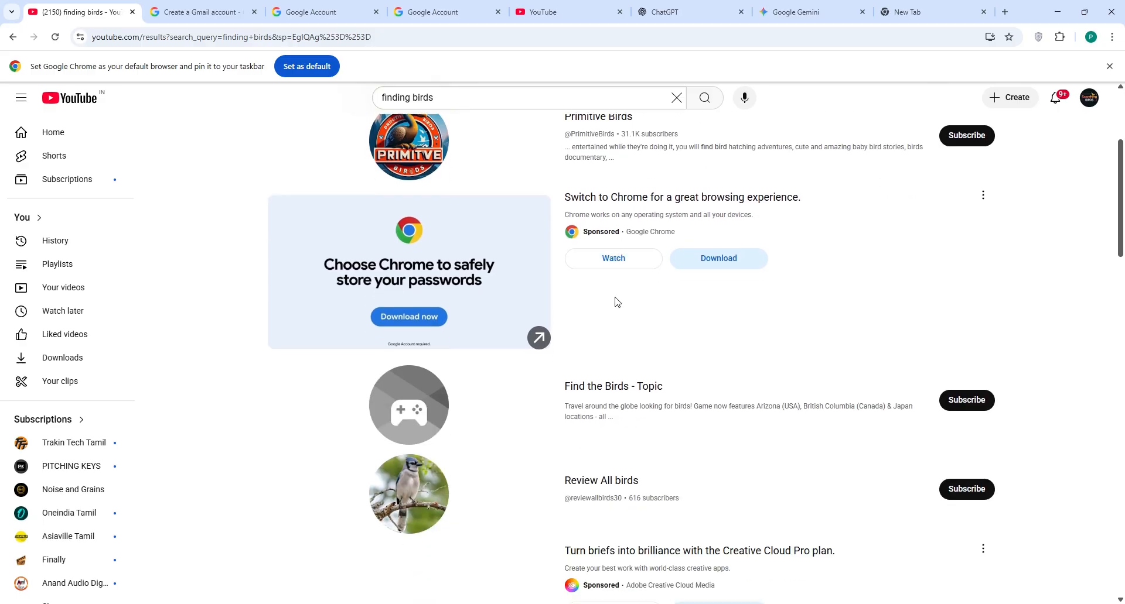
{"action": "scroll", "coordinate": [620, 303], "scroll_direction": "down", "scroll_amount": 8}
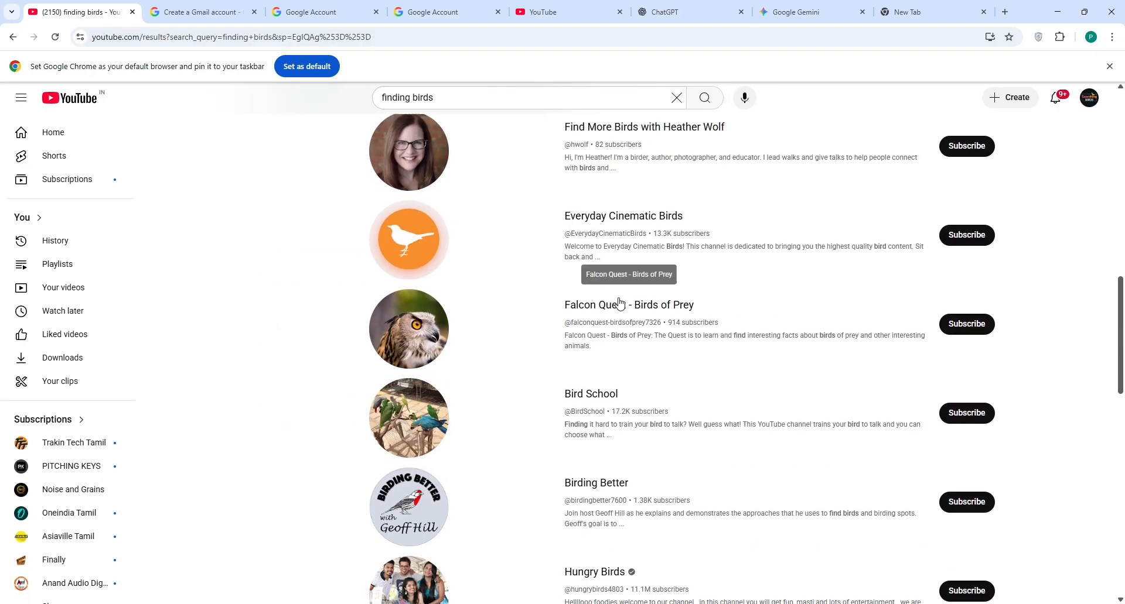
{"action": "scroll", "coordinate": [619, 303], "scroll_direction": "down", "scroll_amount": 9}
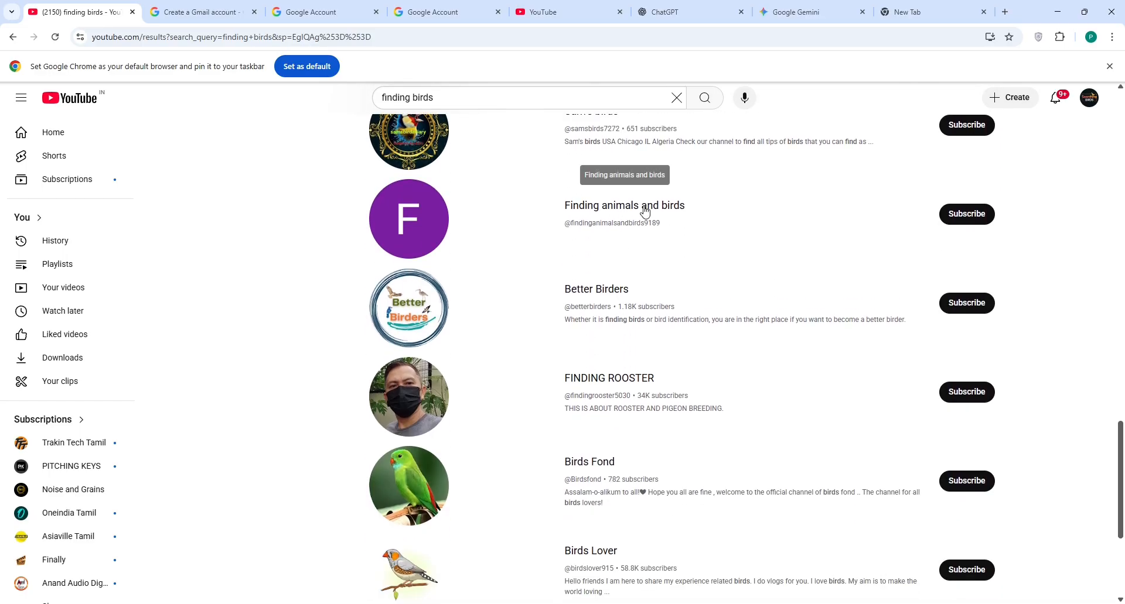
{"action": "scroll", "coordinate": [658, 255], "scroll_direction": "down", "scroll_amount": 4}
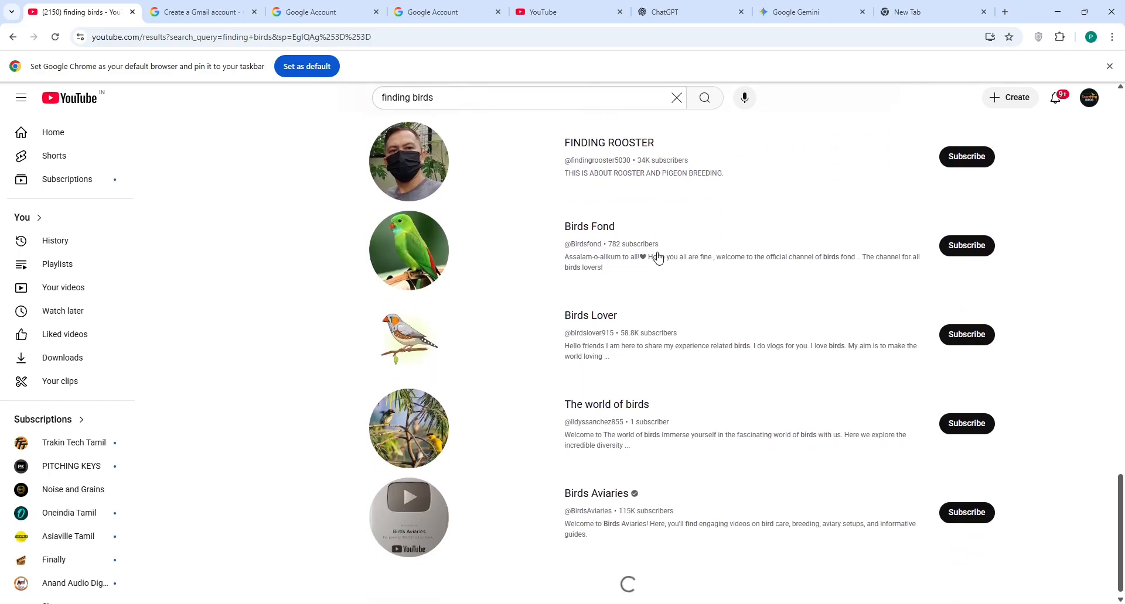
{"action": "scroll", "coordinate": [658, 257], "scroll_direction": "down", "scroll_amount": 15}
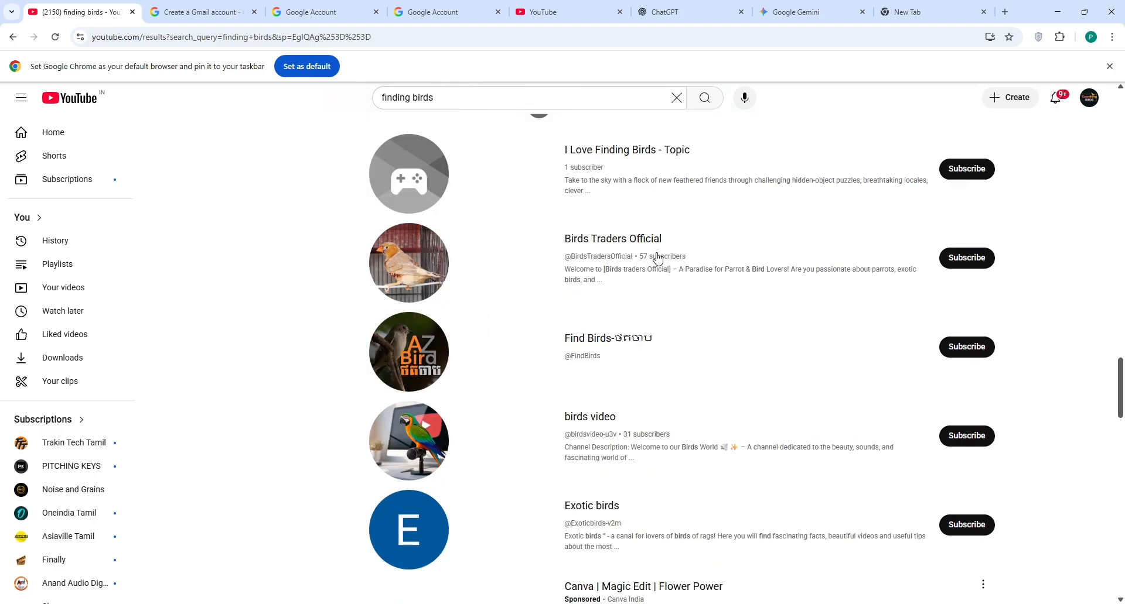
{"action": "scroll", "coordinate": [658, 258], "scroll_direction": "down", "scroll_amount": 3}
{"action": "scroll", "coordinate": [659, 258], "scroll_direction": "up", "scroll_amount": 5}
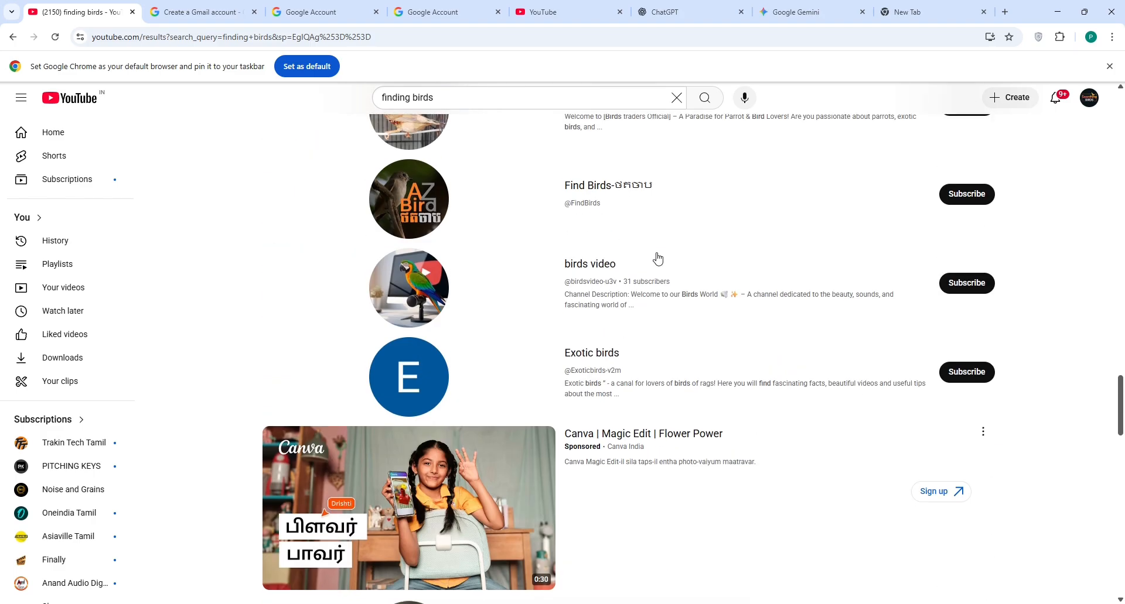
{"action": "scroll", "coordinate": [658, 257], "scroll_direction": "down", "scroll_amount": 7}
{"action": "scroll", "coordinate": [658, 258], "scroll_direction": "down", "scroll_amount": 17}
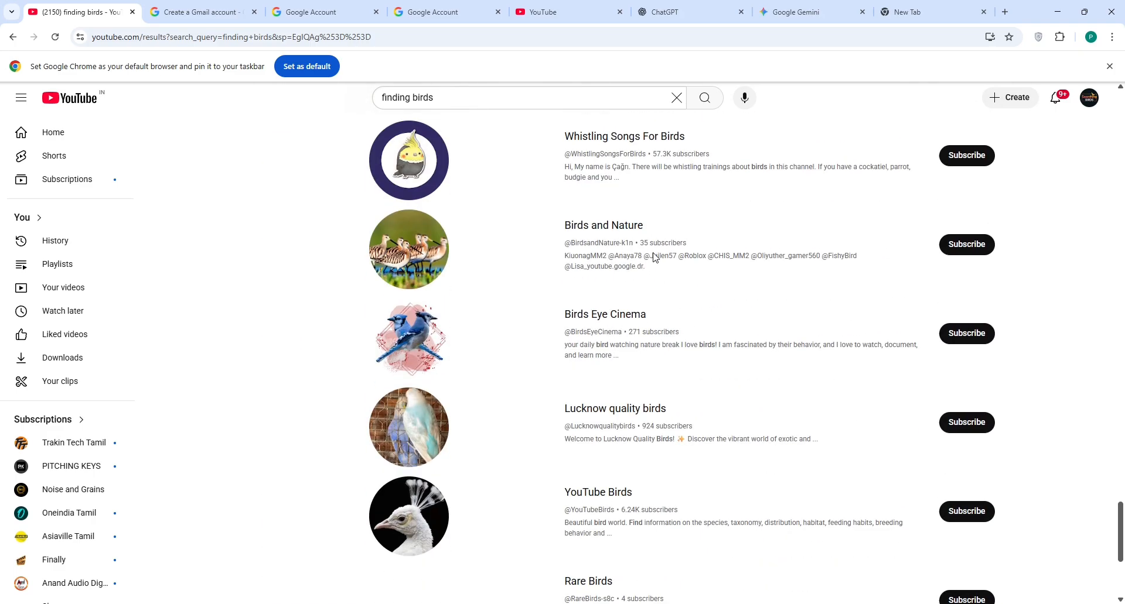
{"action": "scroll", "coordinate": [658, 258], "scroll_direction": "down", "scroll_amount": 20}
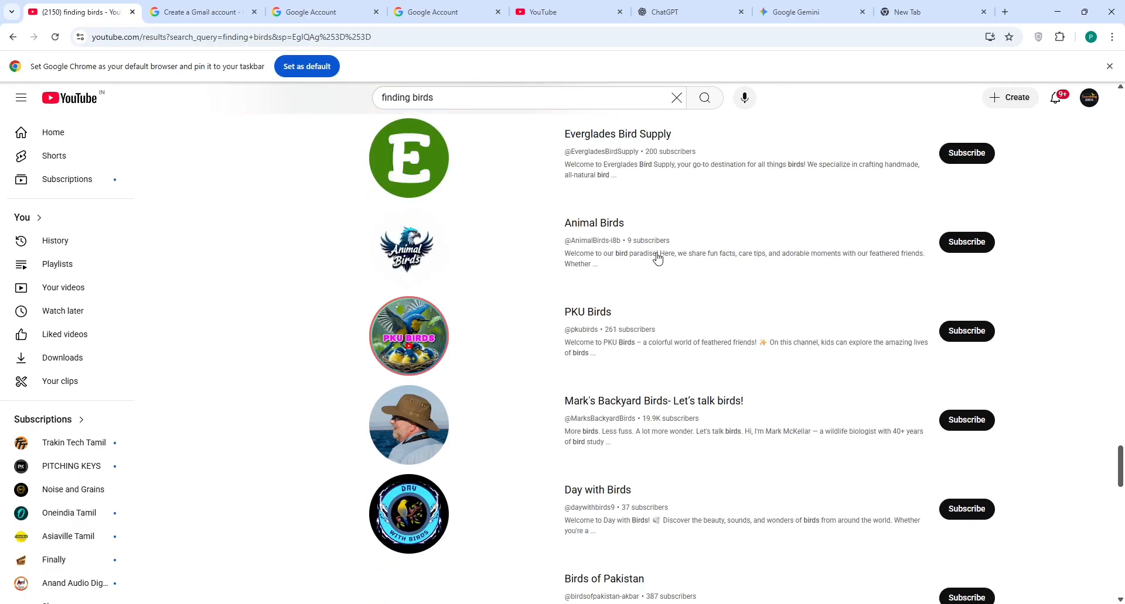
{"action": "scroll", "coordinate": [655, 258], "scroll_direction": "down", "scroll_amount": 14}
{"action": "scroll", "coordinate": [655, 258], "scroll_direction": "up", "scroll_amount": 14}
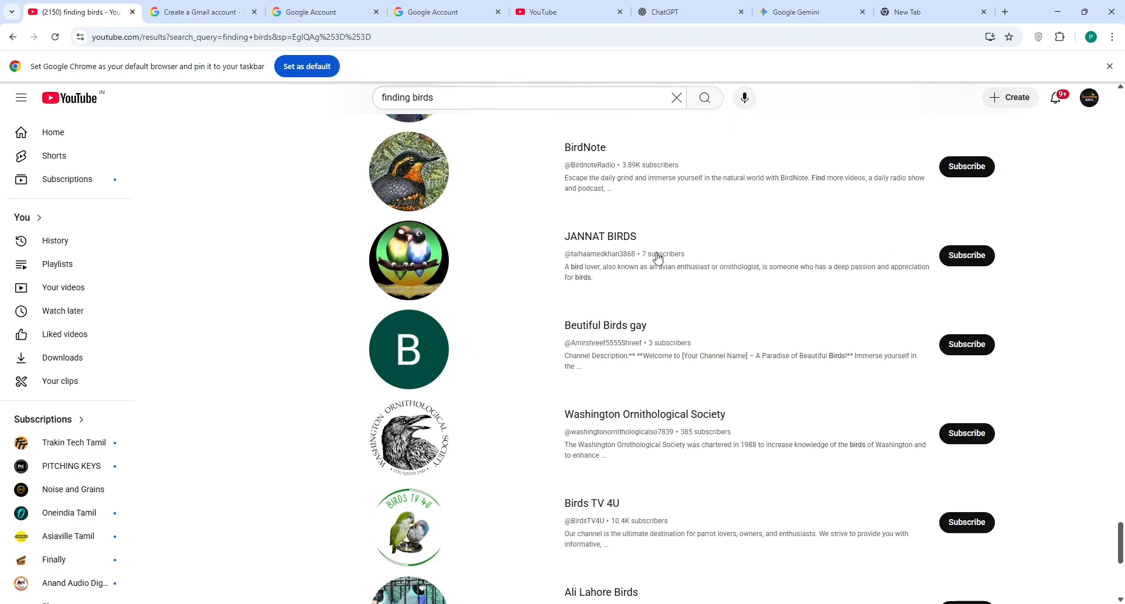
{"action": "scroll", "coordinate": [655, 258], "scroll_direction": "up", "scroll_amount": 20}
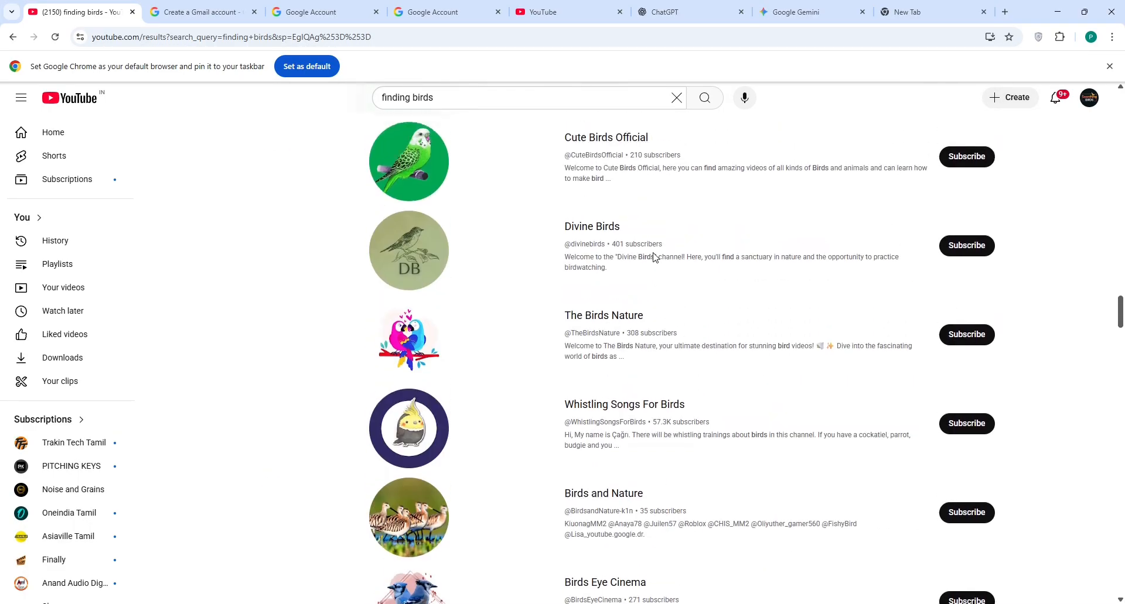
{"action": "scroll", "coordinate": [655, 258], "scroll_direction": "up", "scroll_amount": 20}
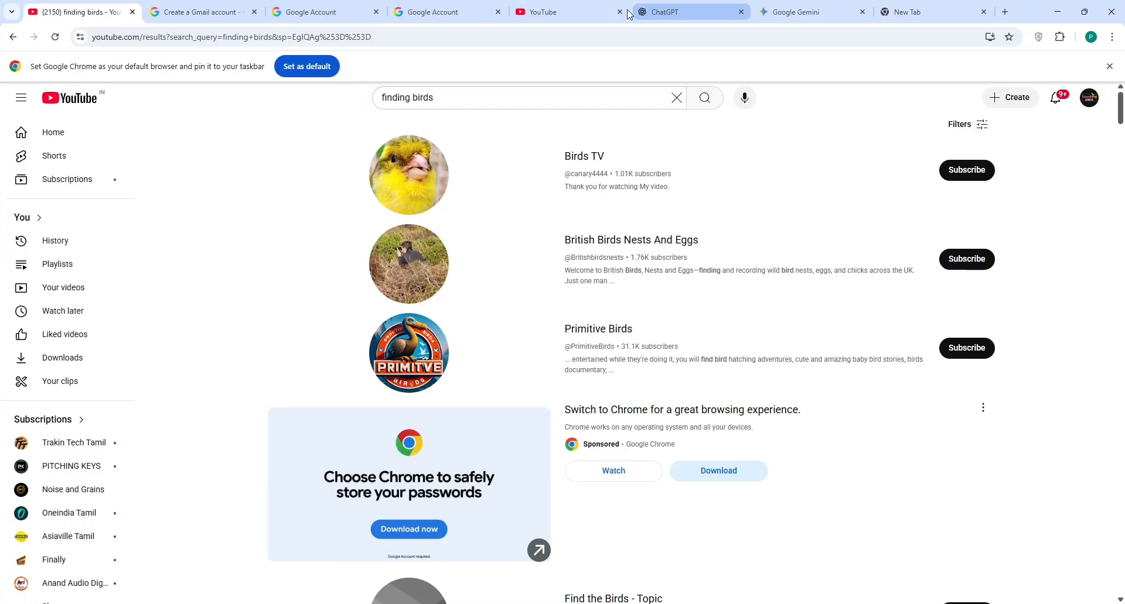
{"action": "left_click", "coordinate": [426, 13]}
{"action": "left_click", "coordinate": [526, 8]}
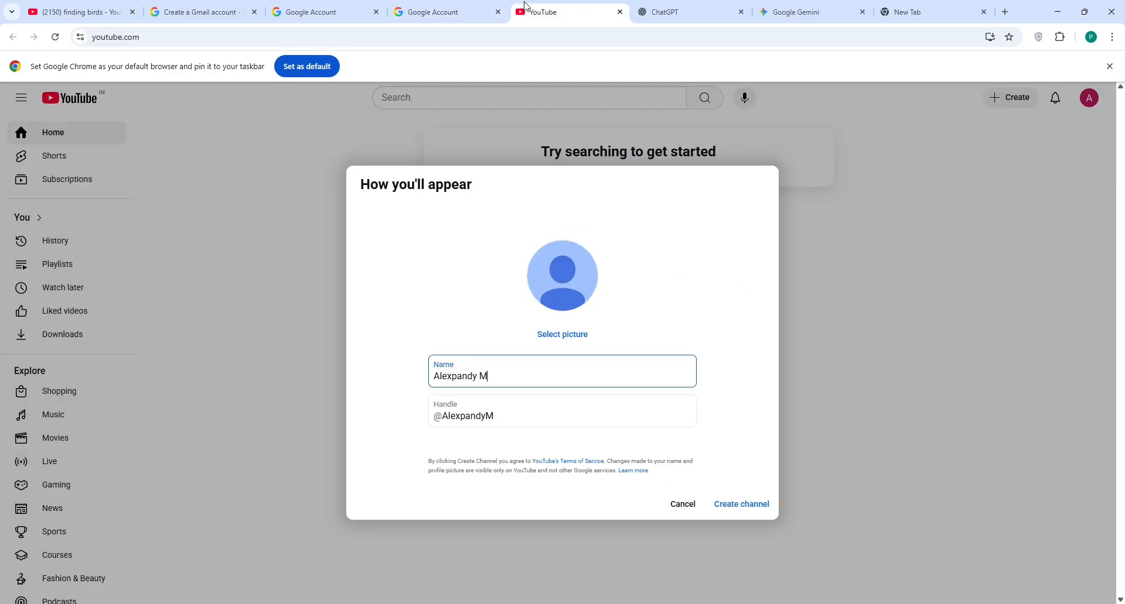
{"action": "left_click_drag", "start_coordinate": [499, 377], "coordinate": [390, 386]}
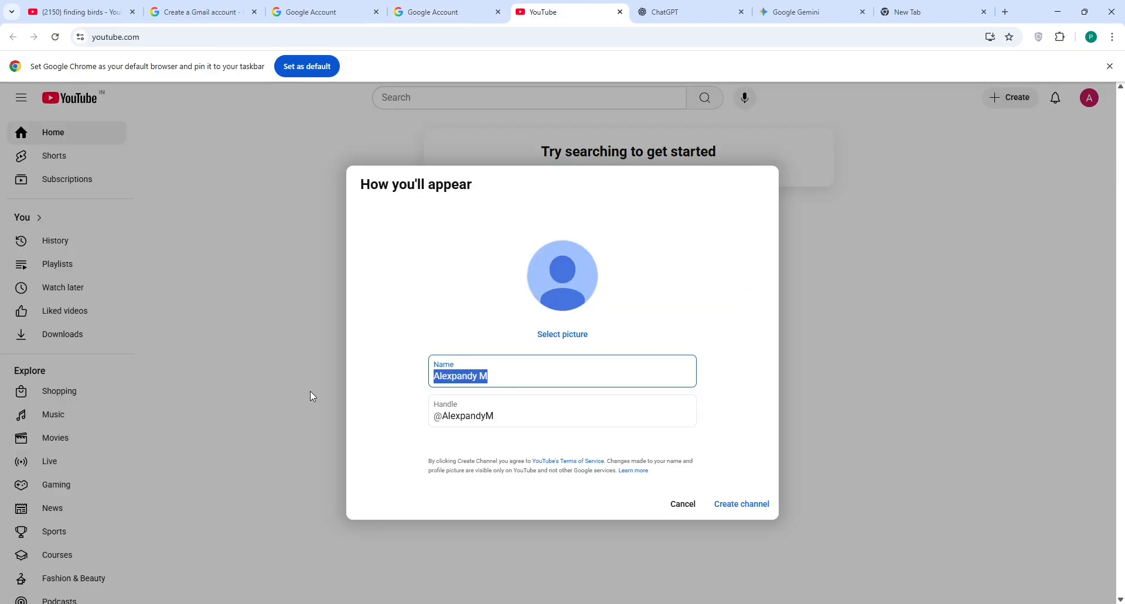
{"action": "type", "text": "Fi"}
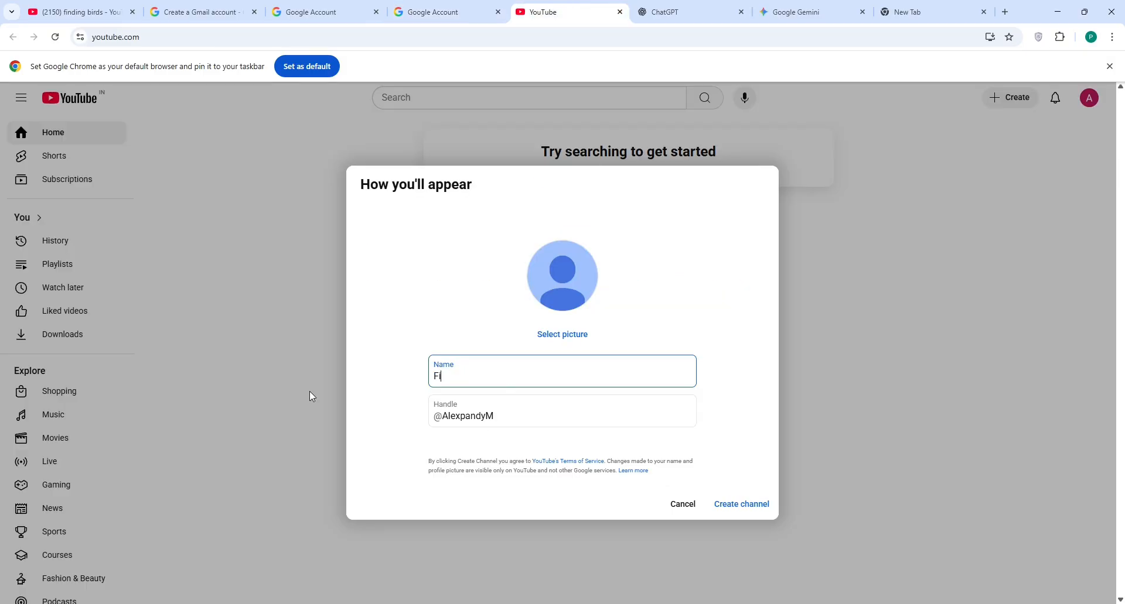
{"action": "type", "text": "nding Birds"}
{"action": "left_click", "coordinate": [497, 418]}
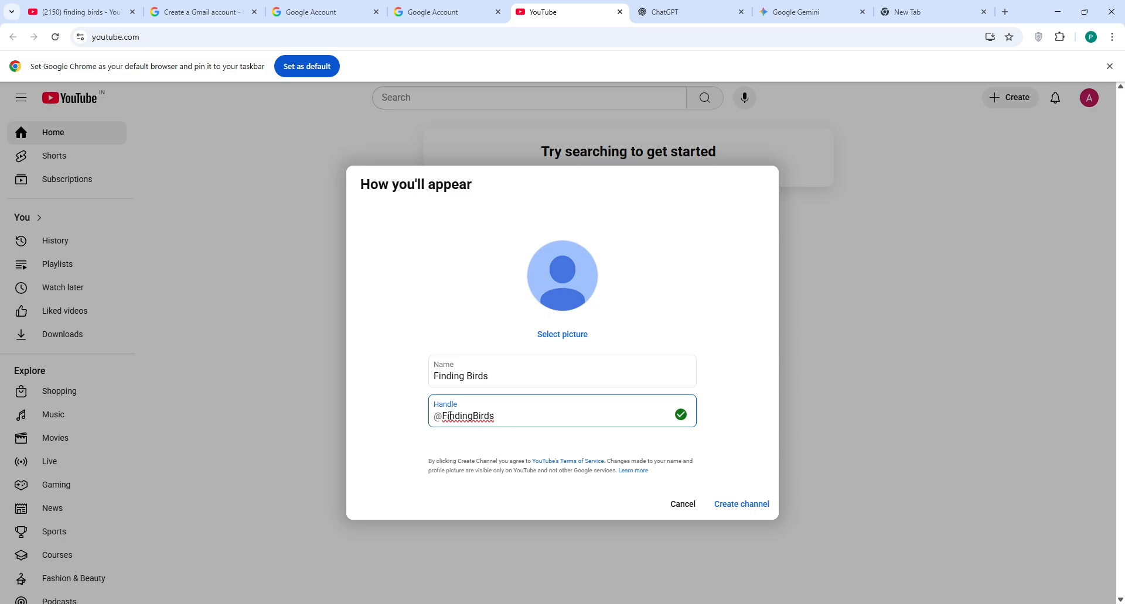
{"action": "left_click", "coordinate": [739, 509]}
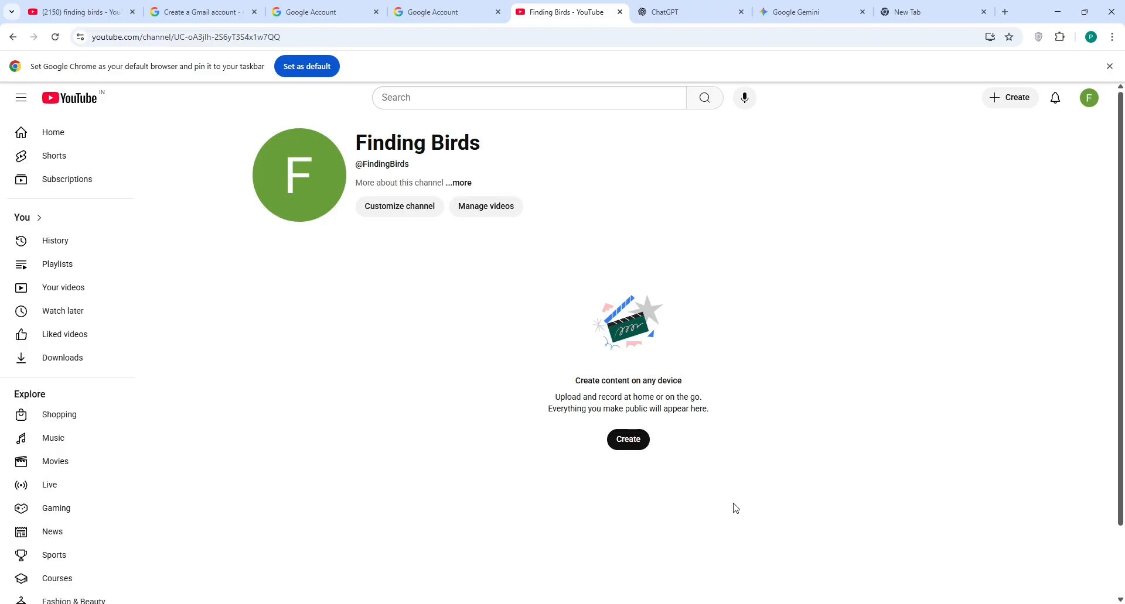
Step: Open Customize channel for Finding Birds and dismiss the YouTube Studio welcome dialog
{"action": "left_click", "coordinate": [407, 215]}
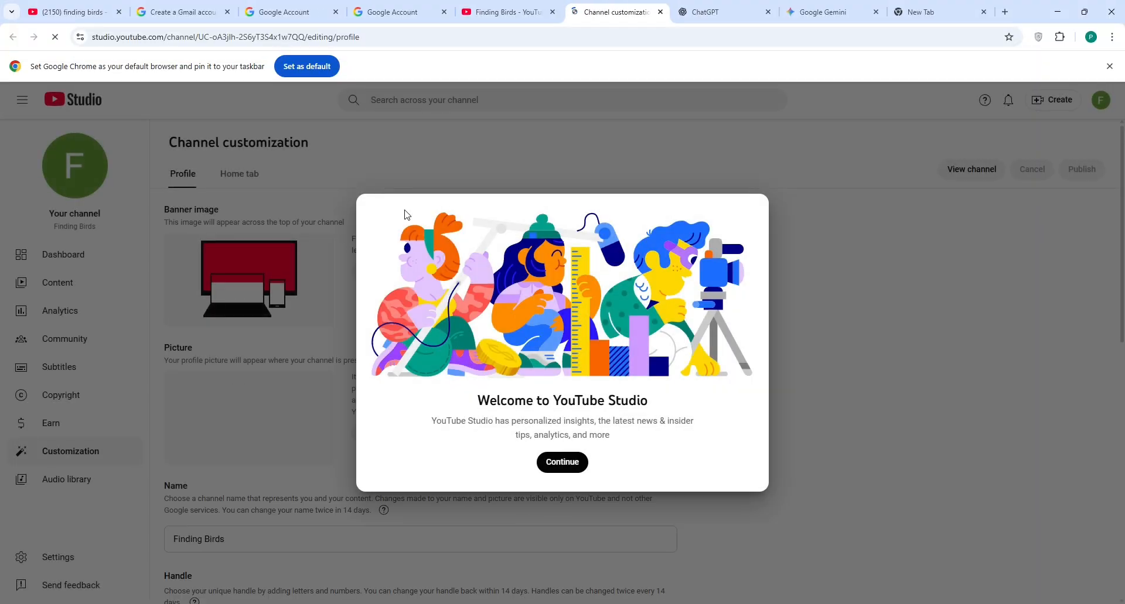
{"action": "left_click", "coordinate": [563, 463]}
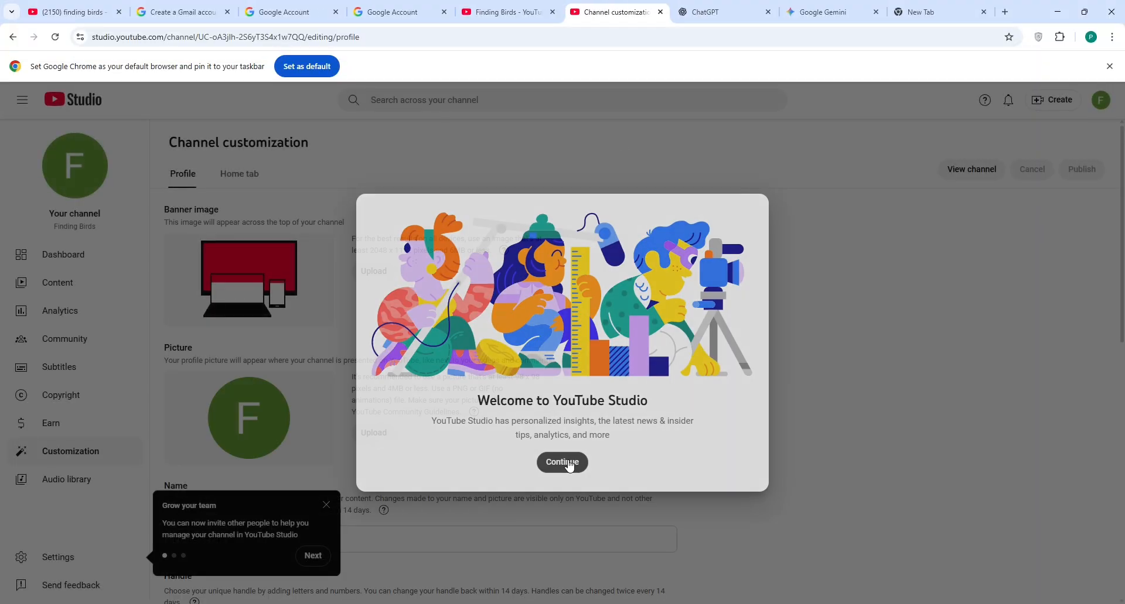
{"action": "scroll", "coordinate": [798, 432], "scroll_direction": "down", "scroll_amount": 1}
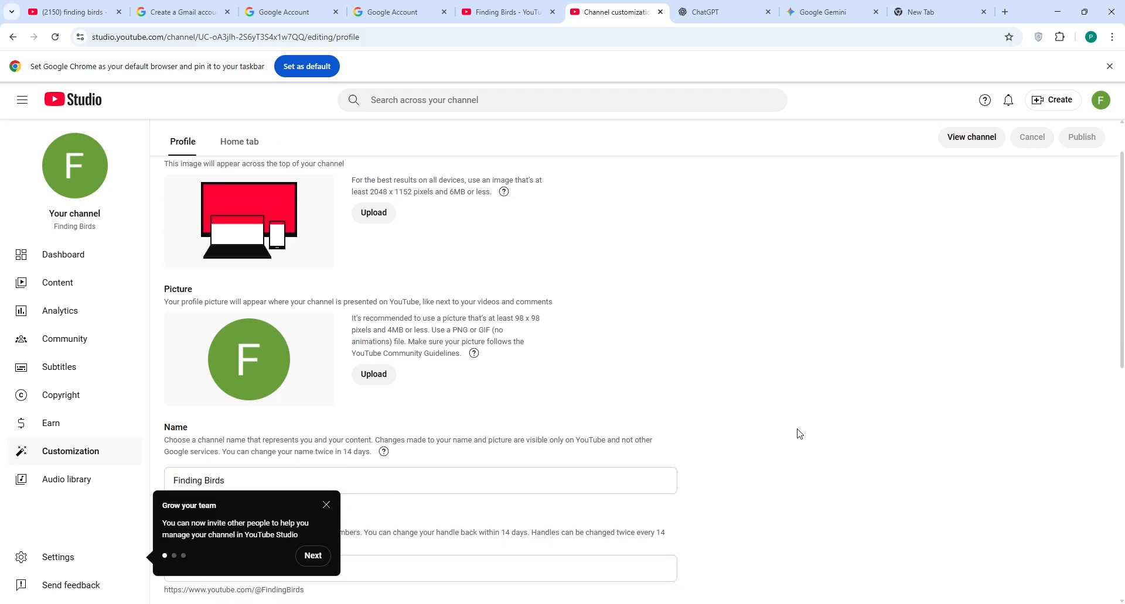
{"action": "scroll", "coordinate": [798, 433], "scroll_direction": "up", "scroll_amount": 1}
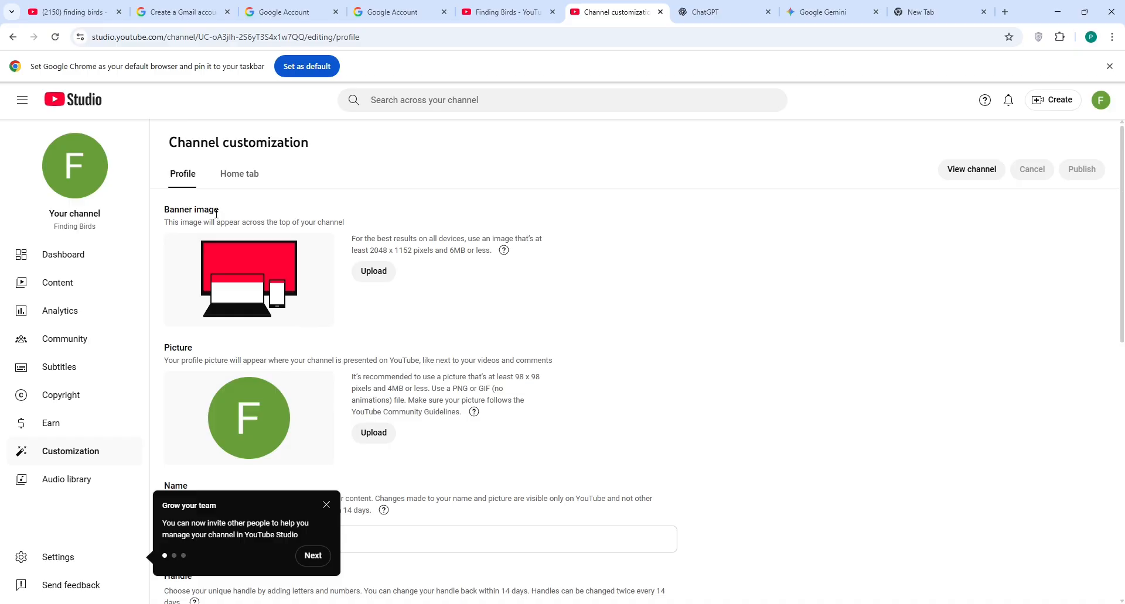
Step: Search Google for 'canva' in the new tab and open Canva's official site
{"action": "left_click", "coordinate": [927, 13]}
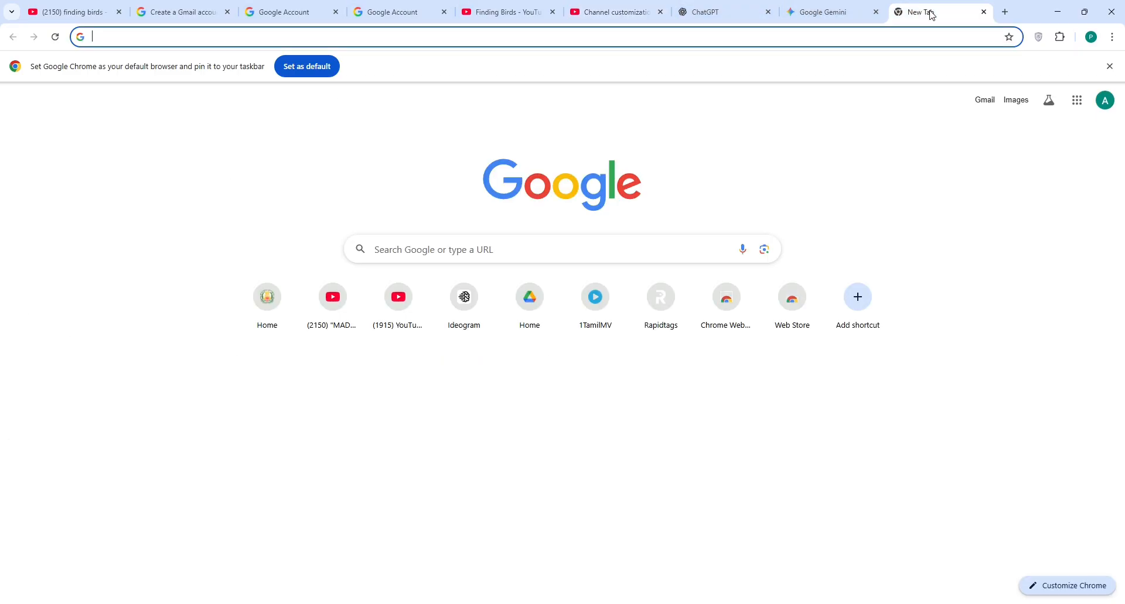
{"action": "left_click", "coordinate": [488, 261]}
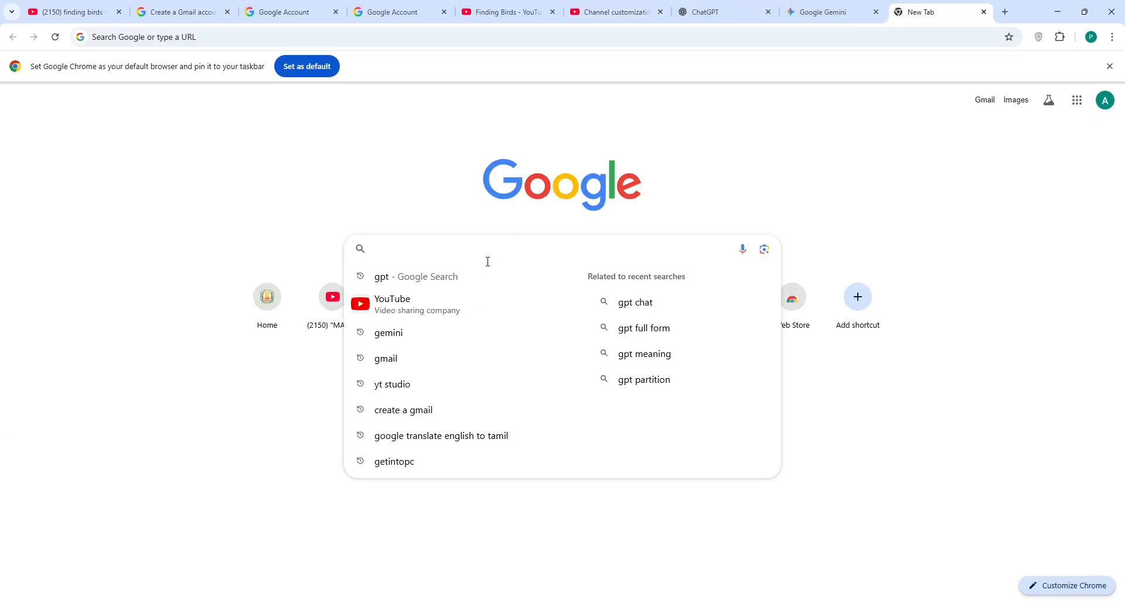
{"action": "type", "text": "canv"}
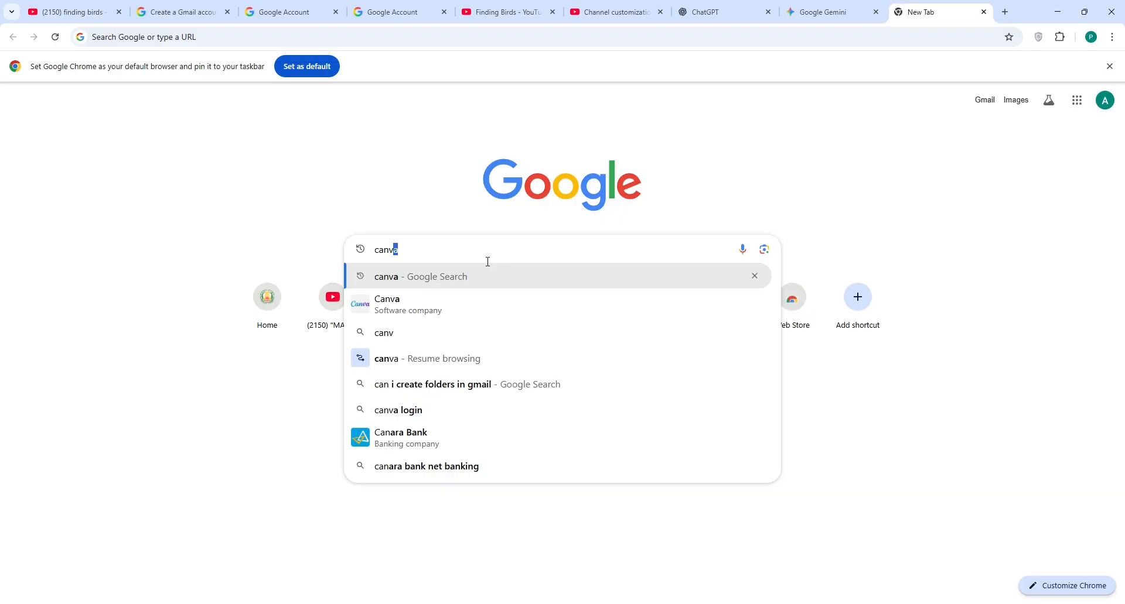
{"action": "type", "text": "a"}
{"action": "key", "text": "Return"}
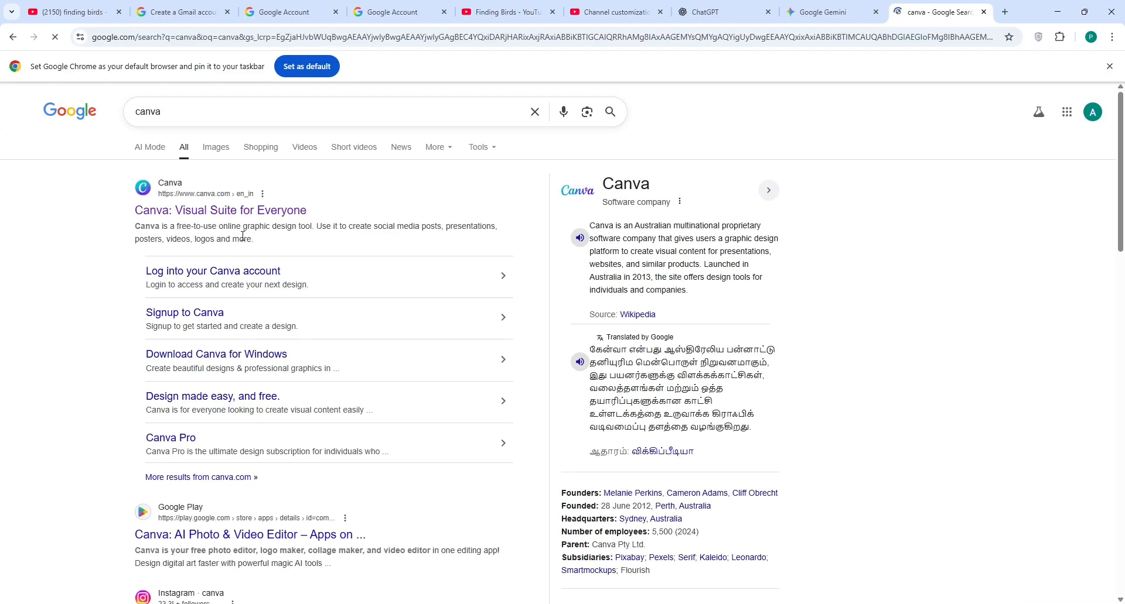
{"action": "left_click", "coordinate": [264, 215]}
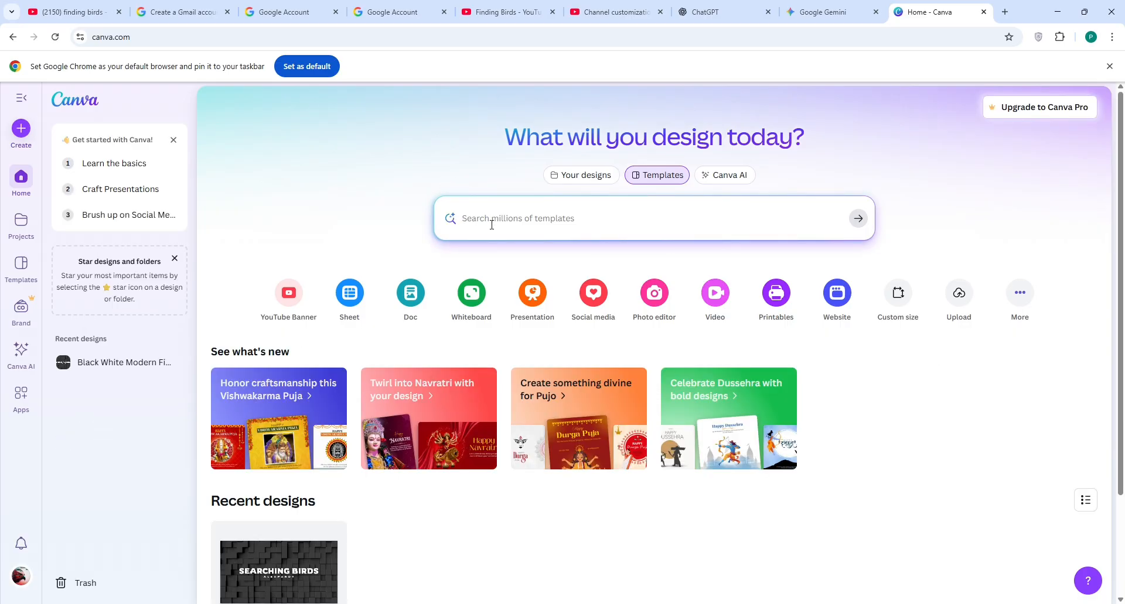
Step: Search Canva for 'youtube channel banner' templates and customise the Black Gray Simple Vlogger banner
{"action": "type", "text": "youtube"}
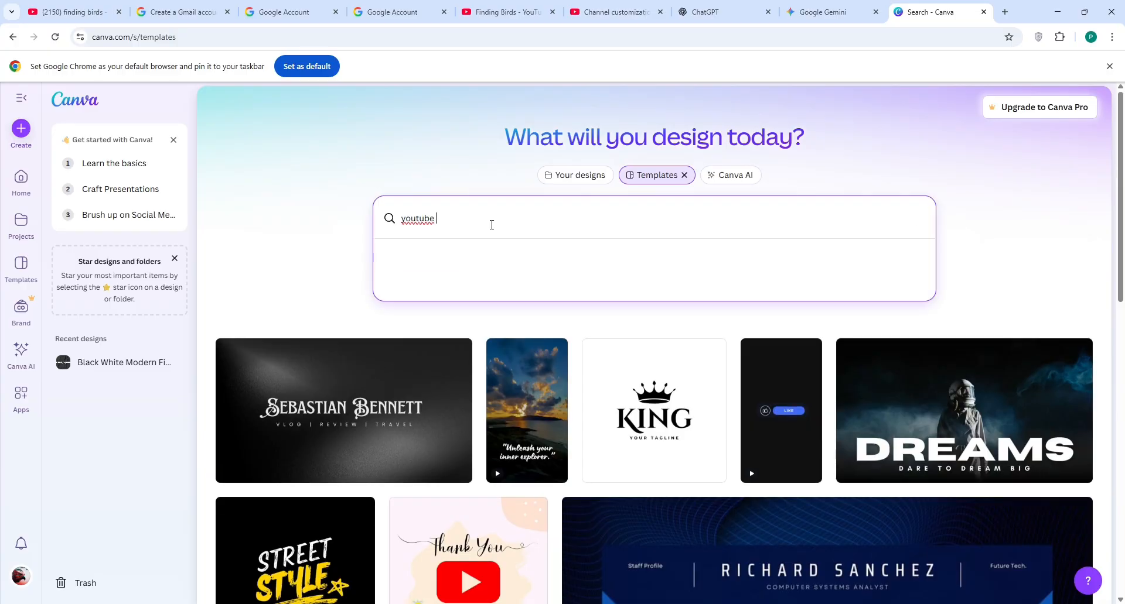
{"action": "type", "text": " ba"}
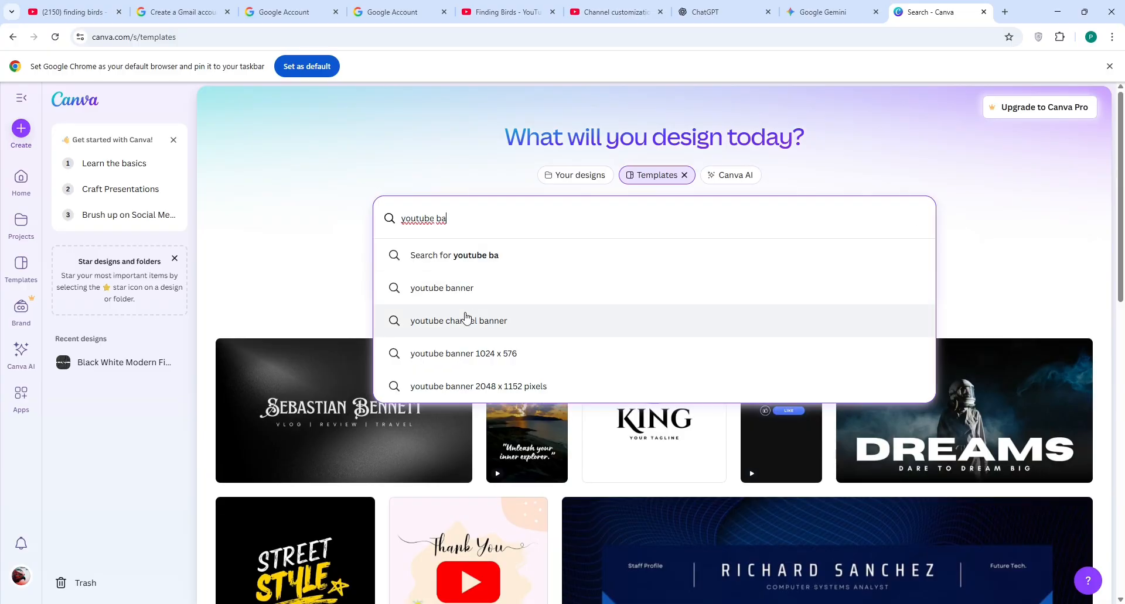
{"action": "left_click", "coordinate": [491, 321]}
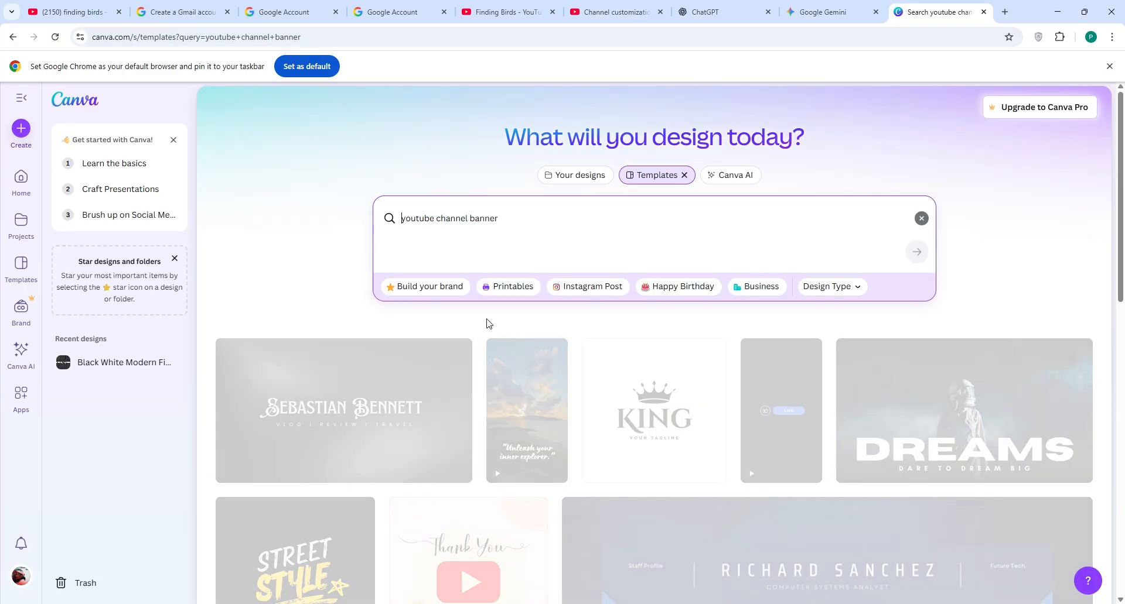
{"action": "scroll", "coordinate": [578, 395], "scroll_direction": "down", "scroll_amount": 5}
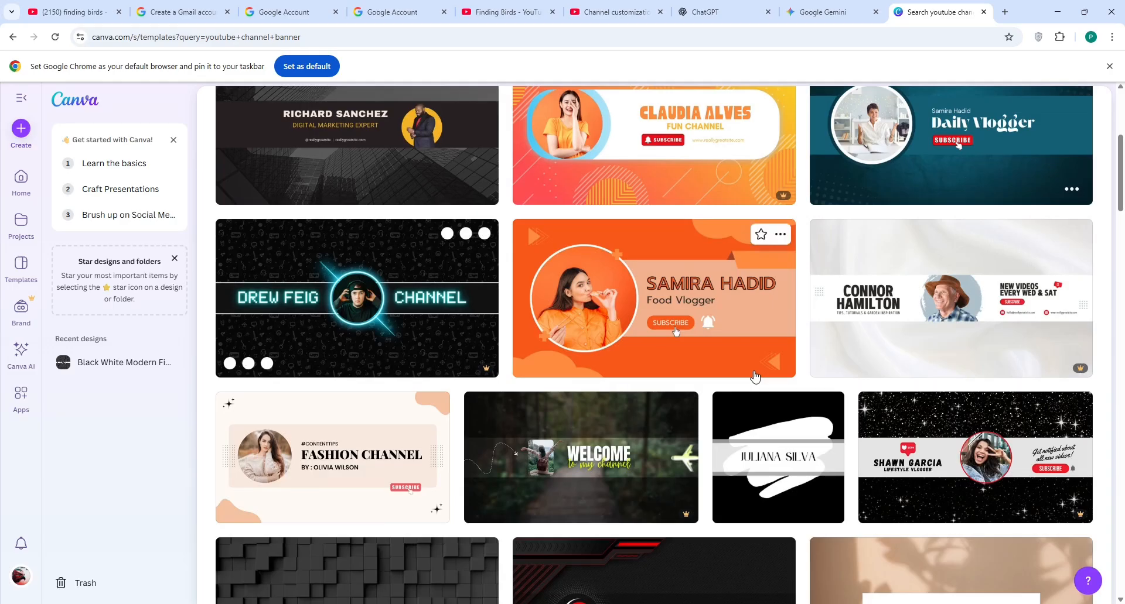
{"action": "scroll", "coordinate": [756, 376], "scroll_direction": "down", "scroll_amount": 2}
{"action": "scroll", "coordinate": [755, 377], "scroll_direction": "down", "scroll_amount": 5}
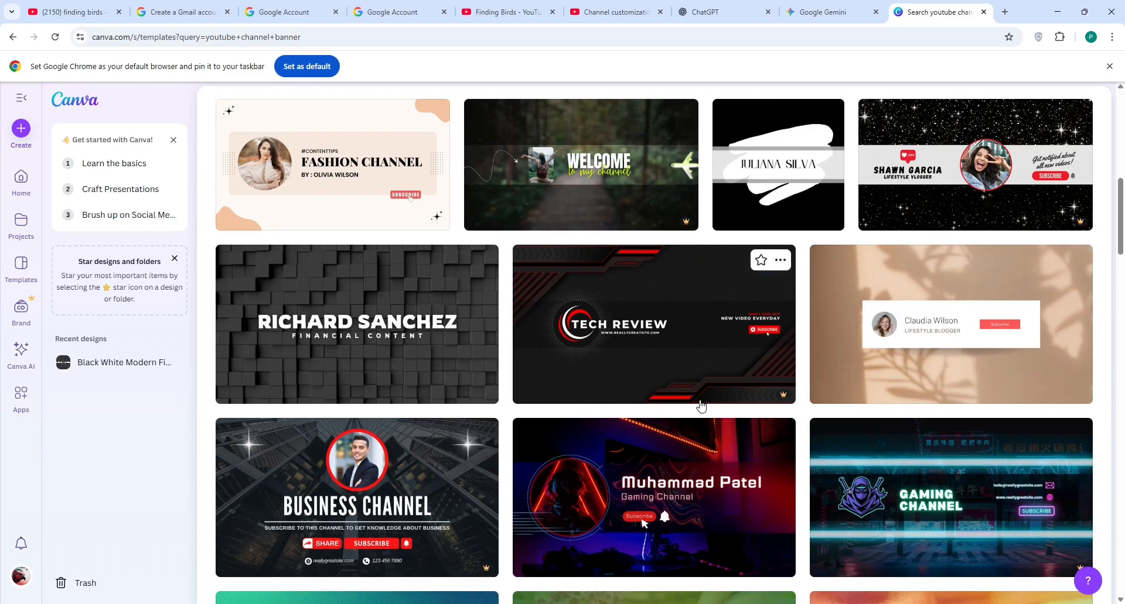
{"action": "scroll", "coordinate": [979, 465], "scroll_direction": "down", "scroll_amount": 3}
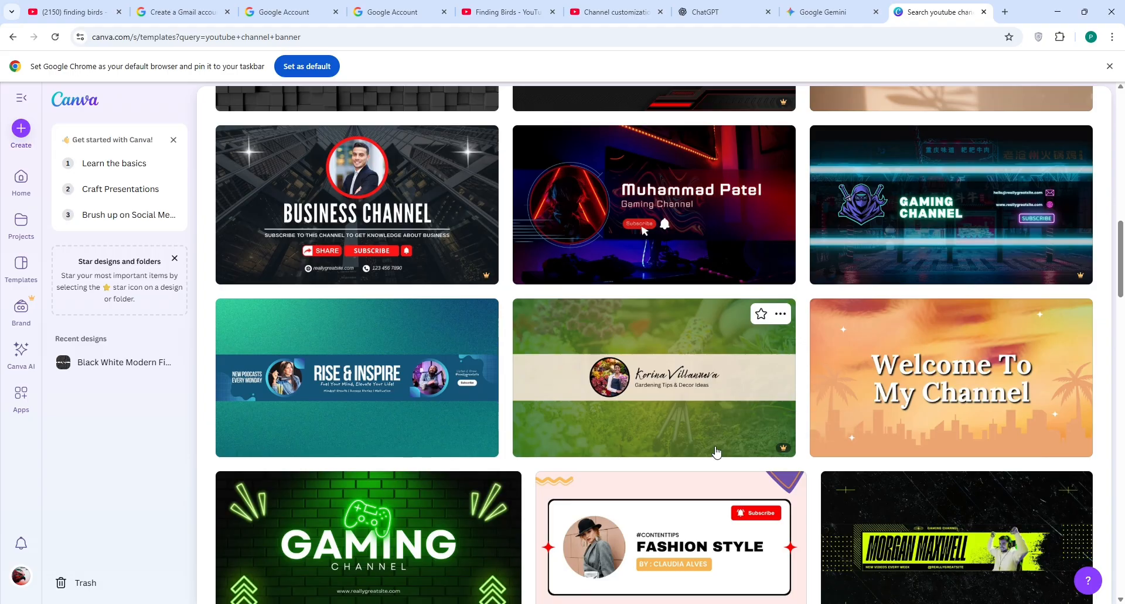
{"action": "scroll", "coordinate": [641, 442], "scroll_direction": "down", "scroll_amount": 1}
{"action": "scroll", "coordinate": [641, 442], "scroll_direction": "down", "scroll_amount": 4}
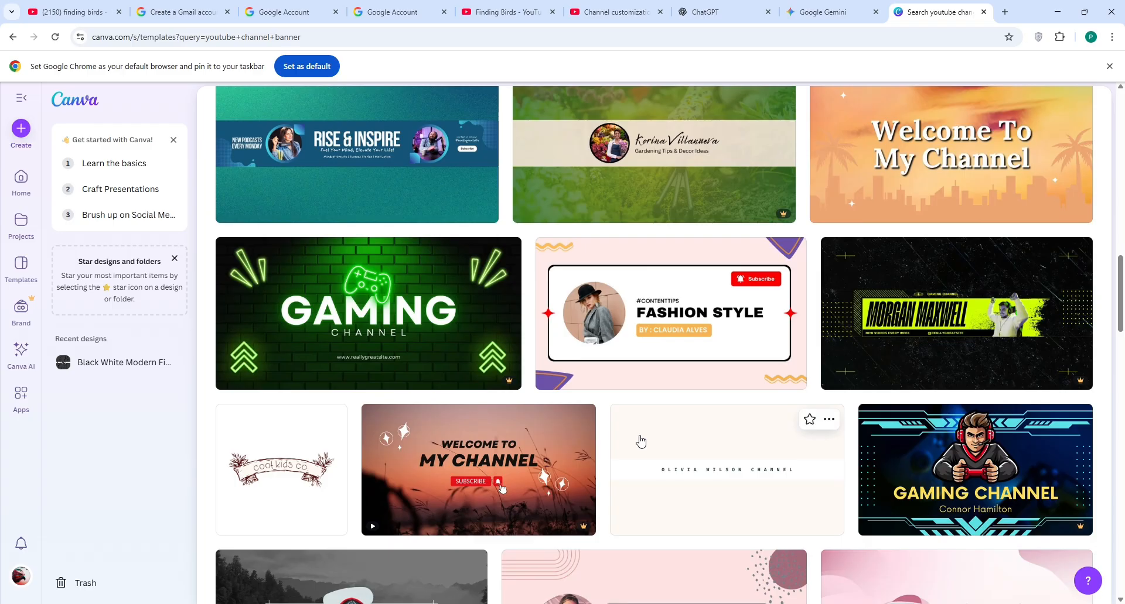
{"action": "scroll", "coordinate": [641, 442], "scroll_direction": "down", "scroll_amount": 3}
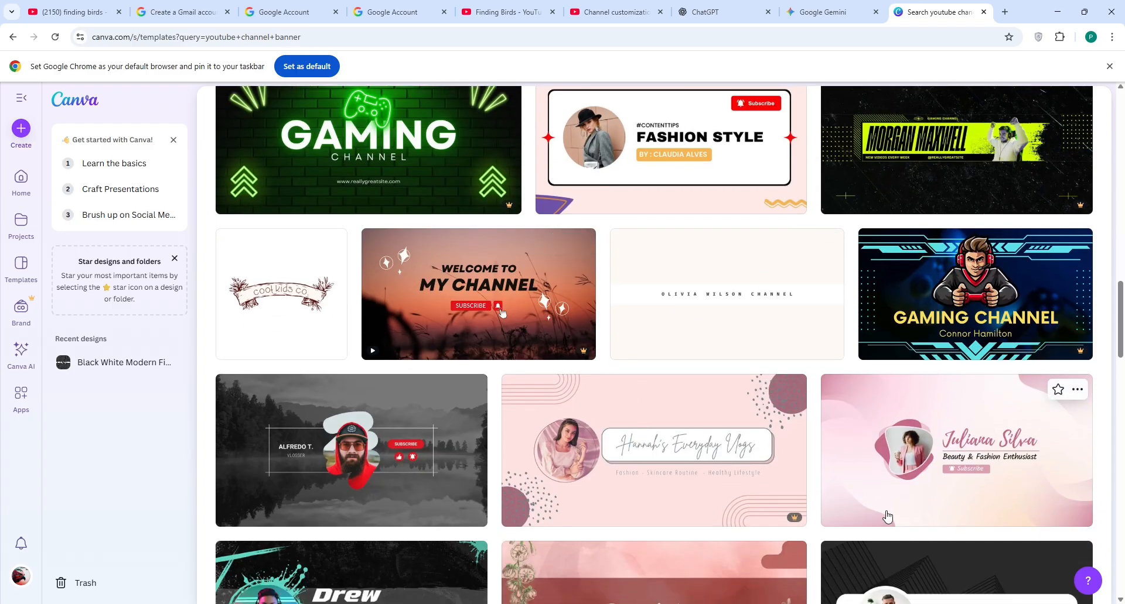
{"action": "scroll", "coordinate": [1025, 421], "scroll_direction": "down", "scroll_amount": 2}
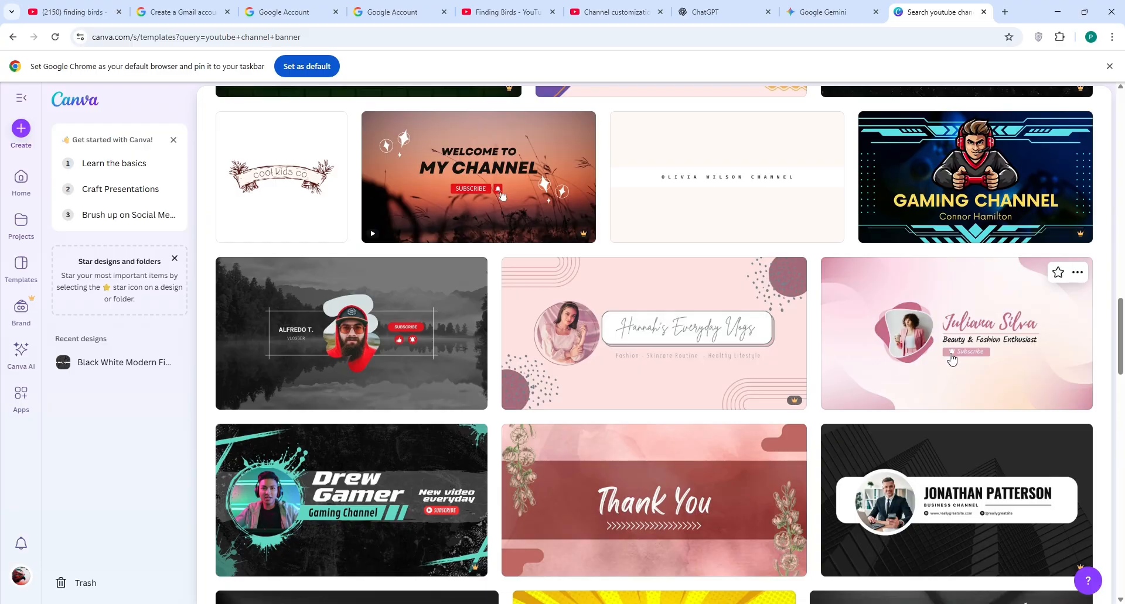
{"action": "scroll", "coordinate": [921, 341], "scroll_direction": "down", "scroll_amount": 2}
{"action": "scroll", "coordinate": [1026, 407], "scroll_direction": "down", "scroll_amount": 2}
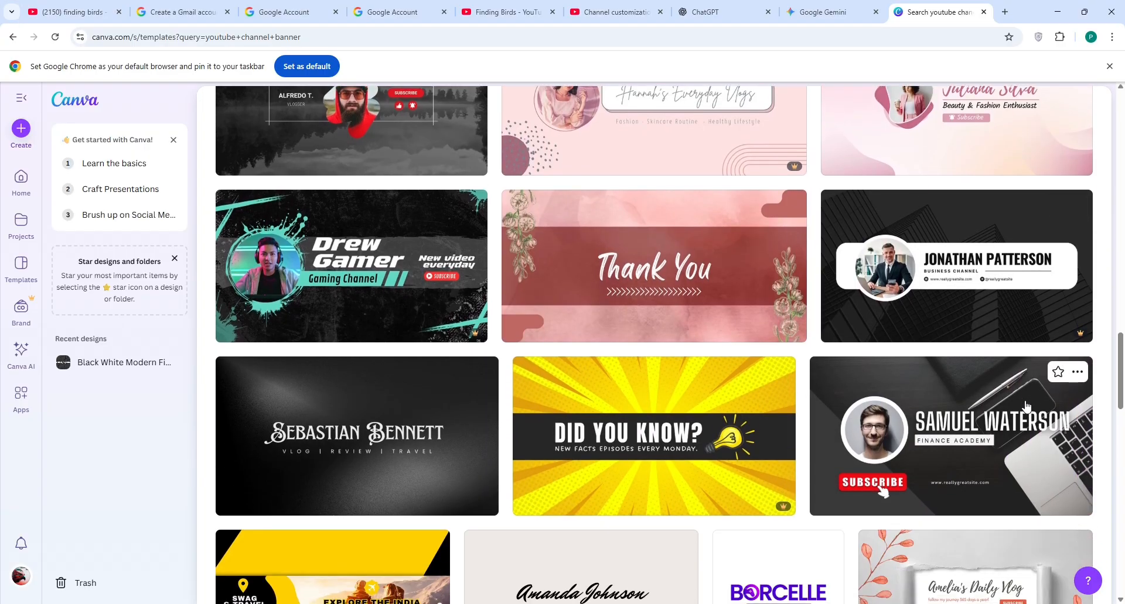
{"action": "scroll", "coordinate": [920, 404], "scroll_direction": "down", "scroll_amount": 2}
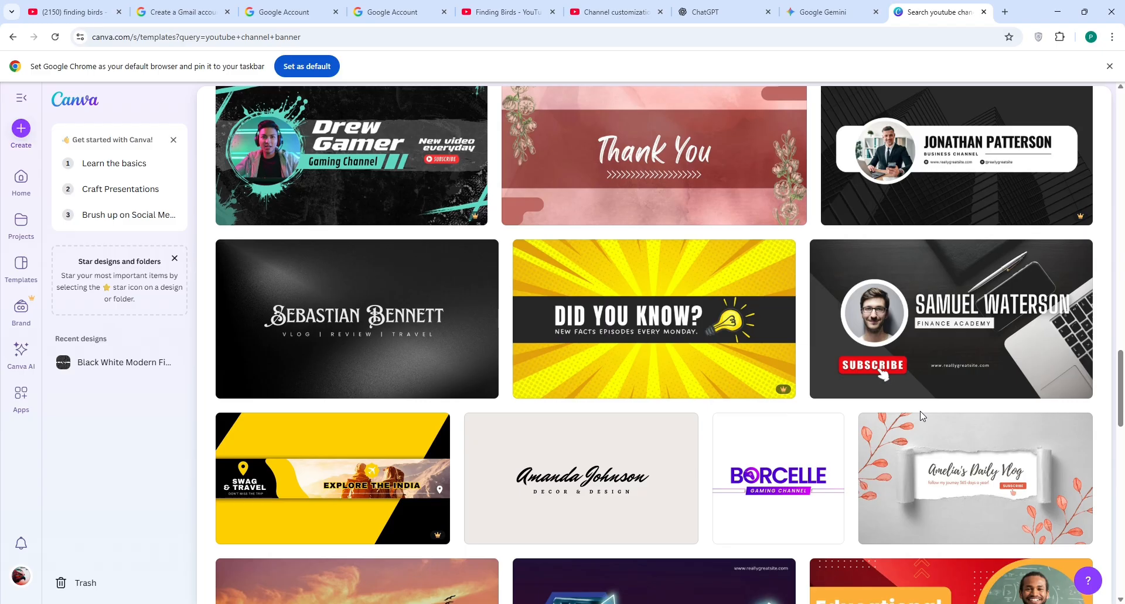
{"action": "left_click", "coordinate": [377, 327]}
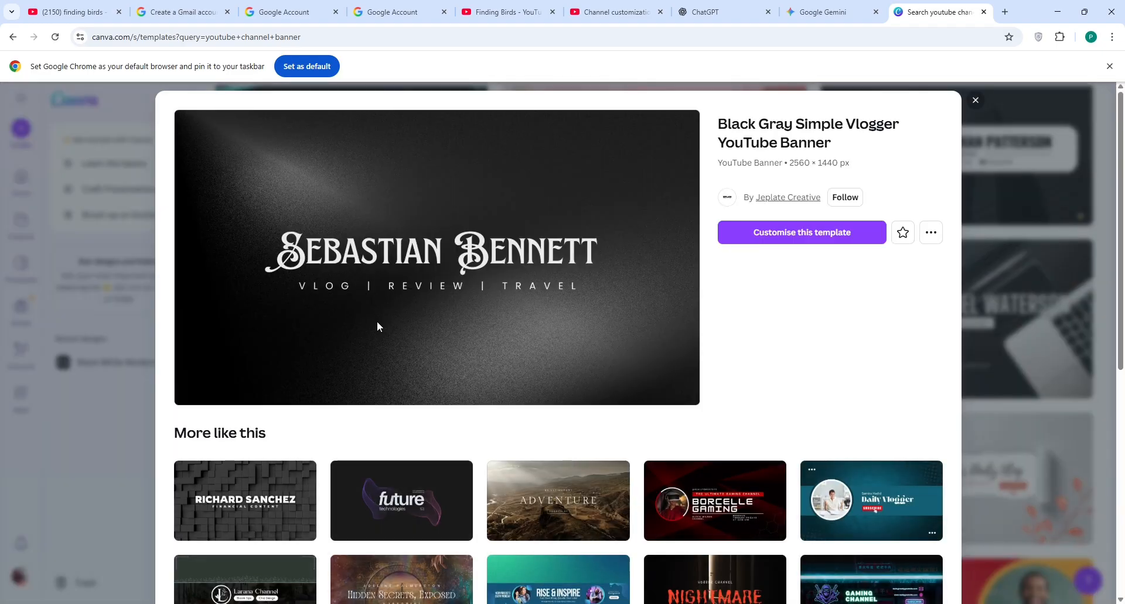
{"action": "left_click", "coordinate": [846, 240]}
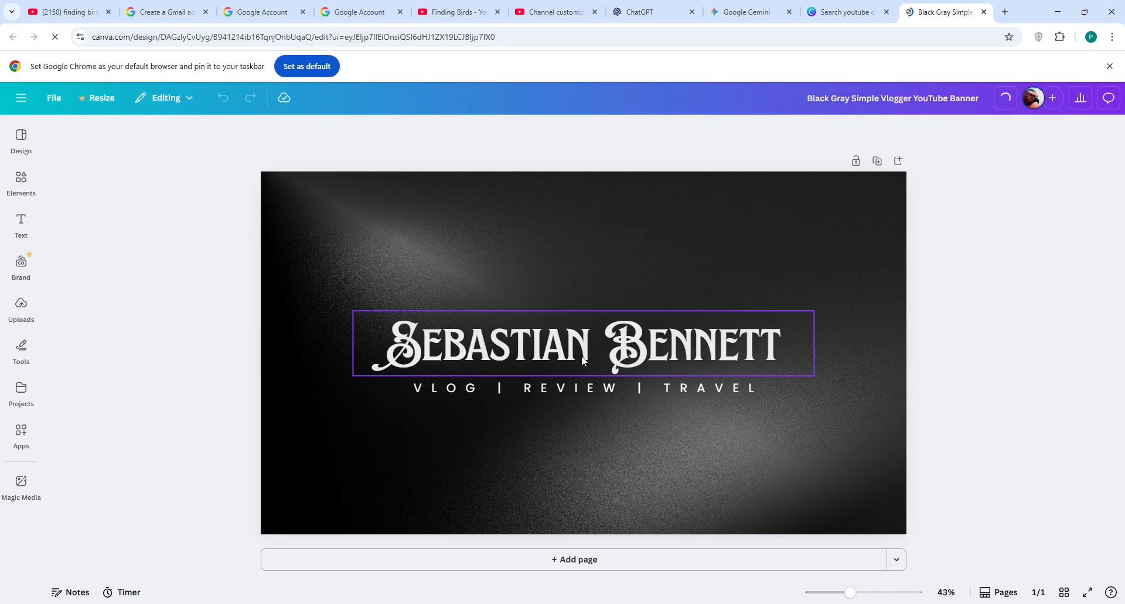
Step: Change the banner's main heading to 'Finding Birds'
{"action": "left_click", "coordinate": [841, 231]}
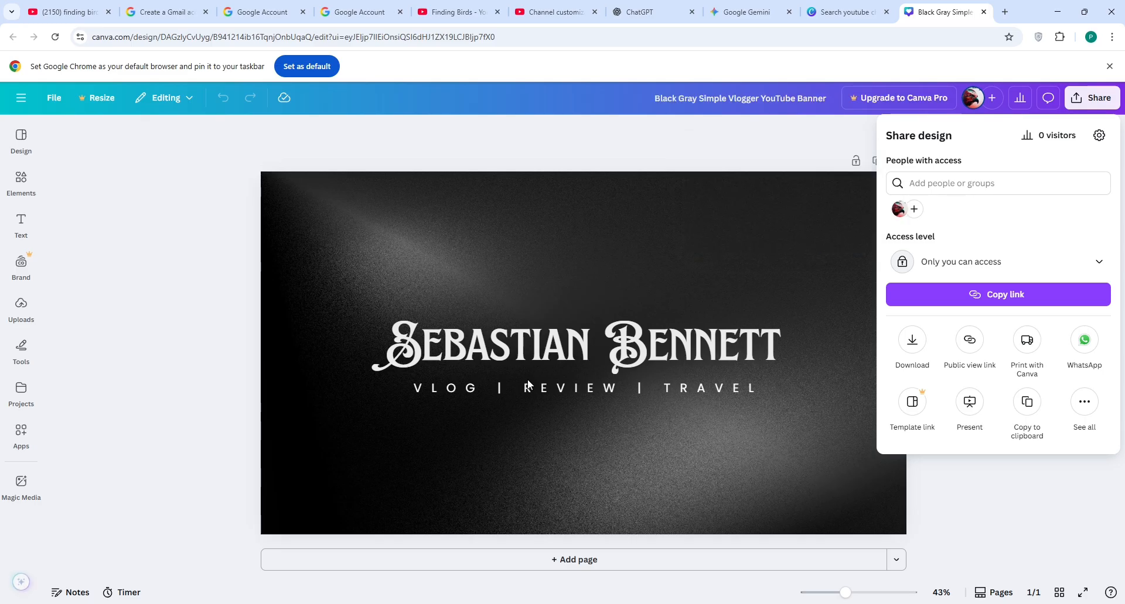
{"action": "left_click", "coordinate": [527, 378]}
{"action": "left_click", "coordinate": [432, 358]}
{"action": "double_click", "coordinate": [410, 352]}
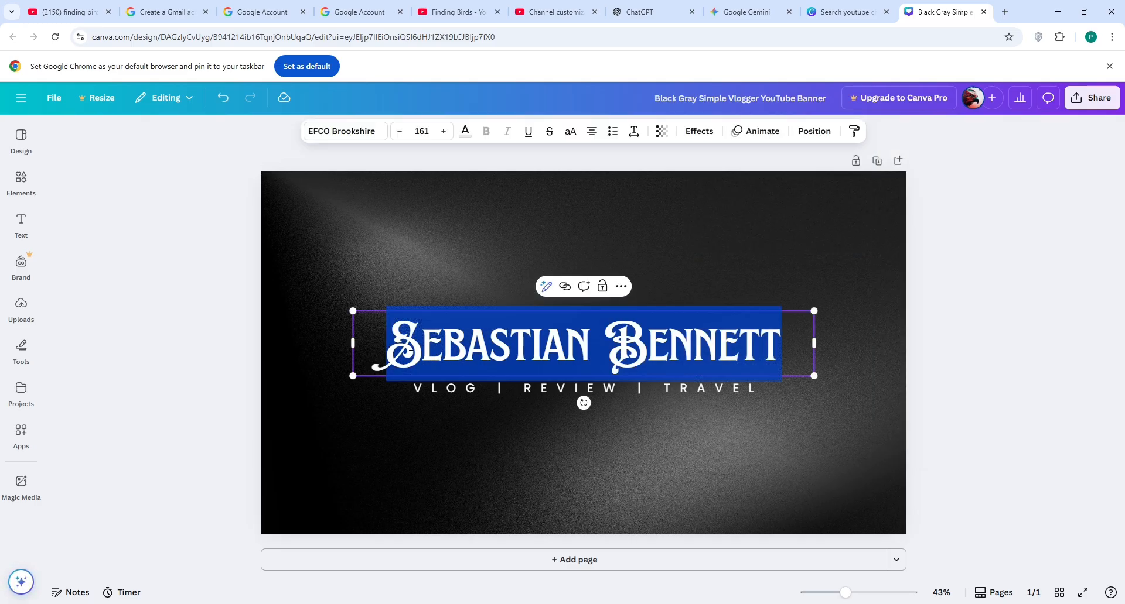
{"action": "type", "text": "Fi"}
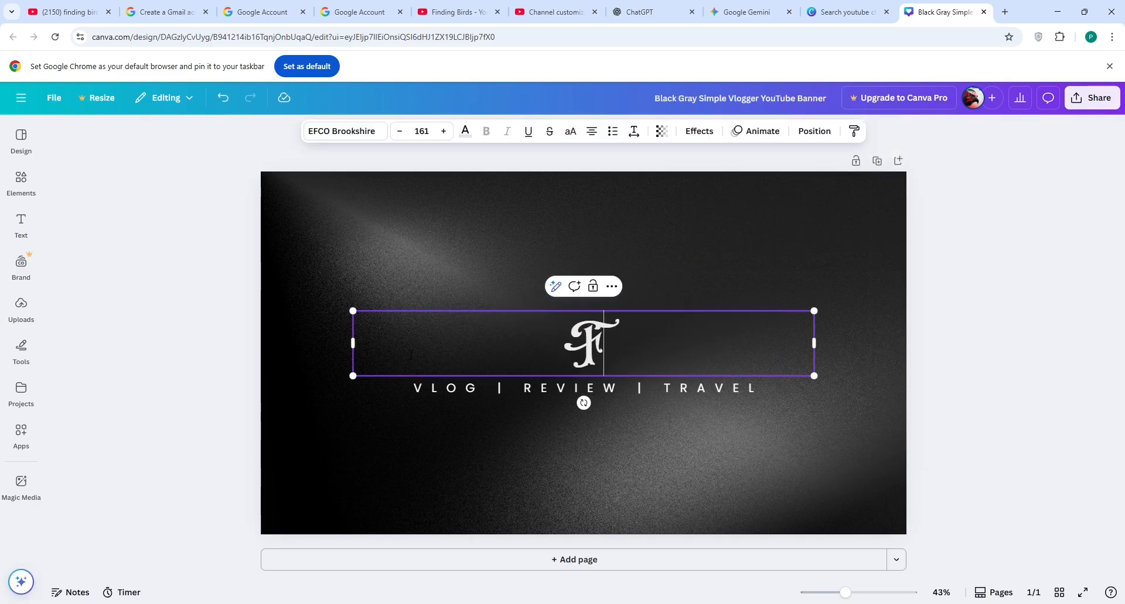
{"action": "type", "text": "nding"}
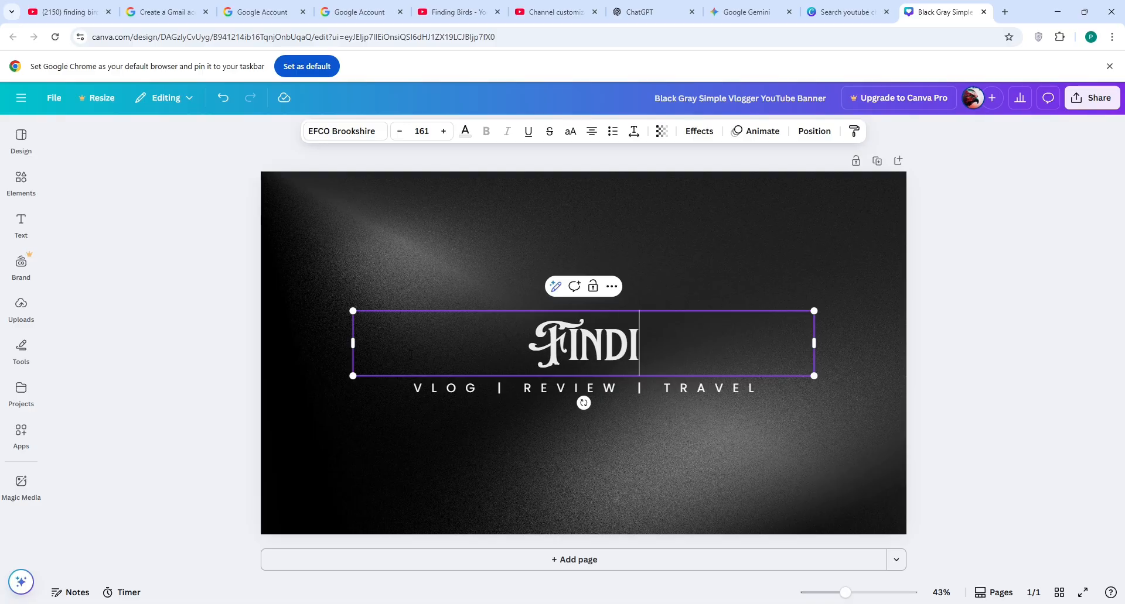
{"action": "type", "text": " Birds"}
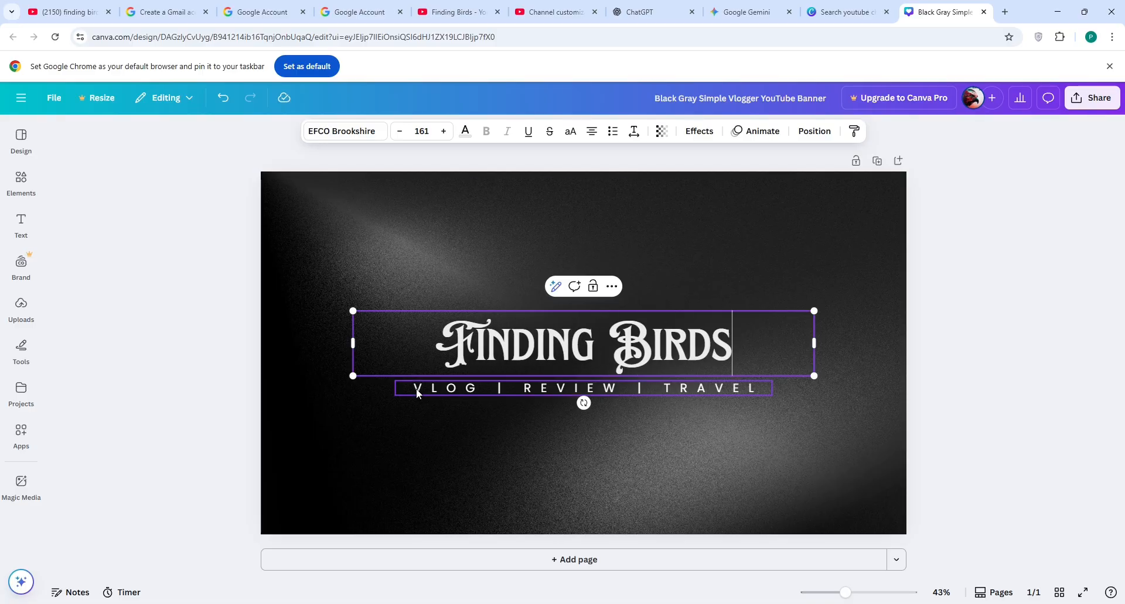
Step: Replace the tagline beneath with 'VLOG WITH' followed by the host's name
{"action": "left_click", "coordinate": [487, 391]}
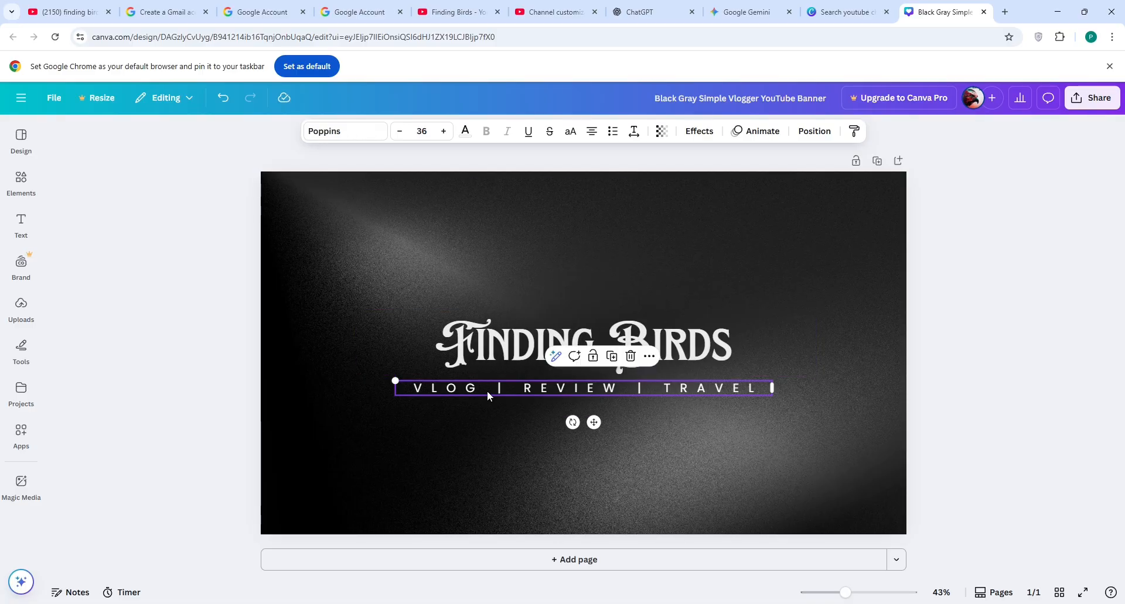
{"action": "left_click", "coordinate": [492, 394]}
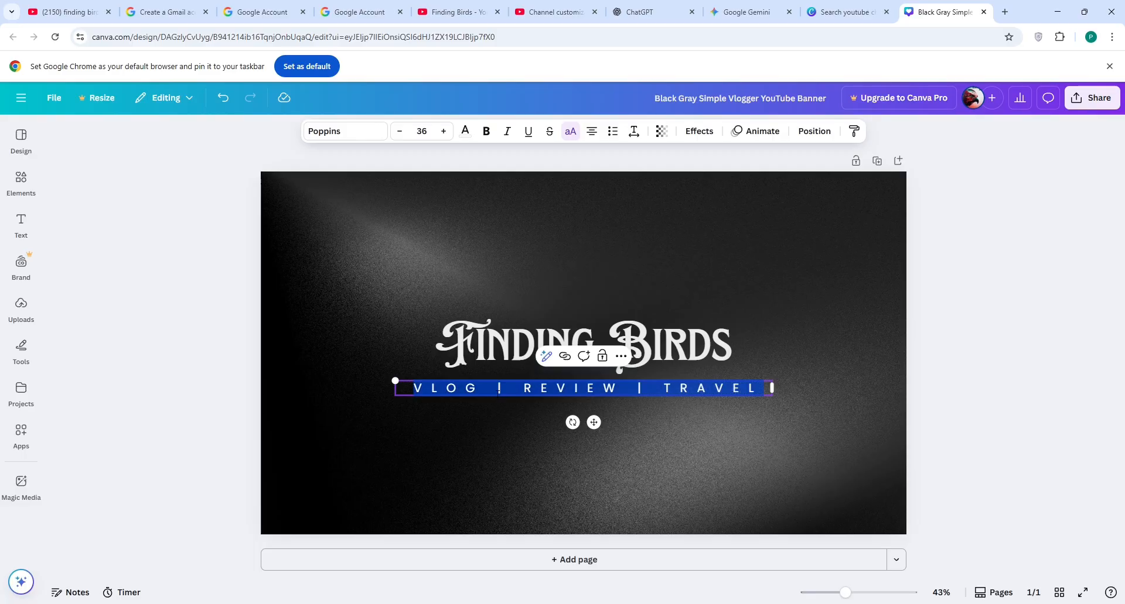
{"action": "type", "text": "VLOG"}
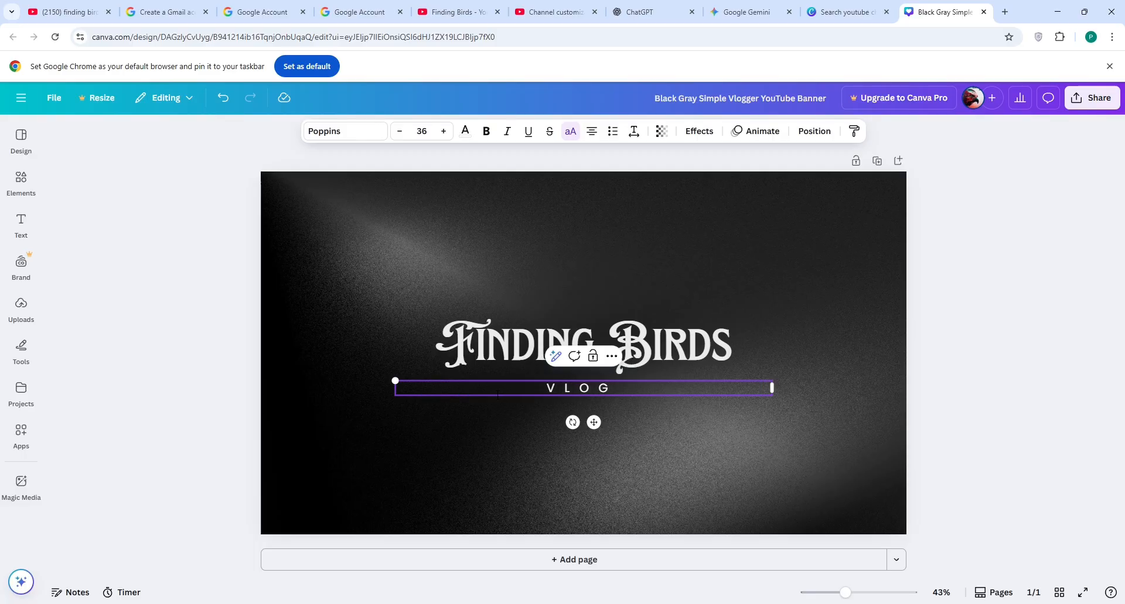
{"action": "type", "text": " WITH AL"}
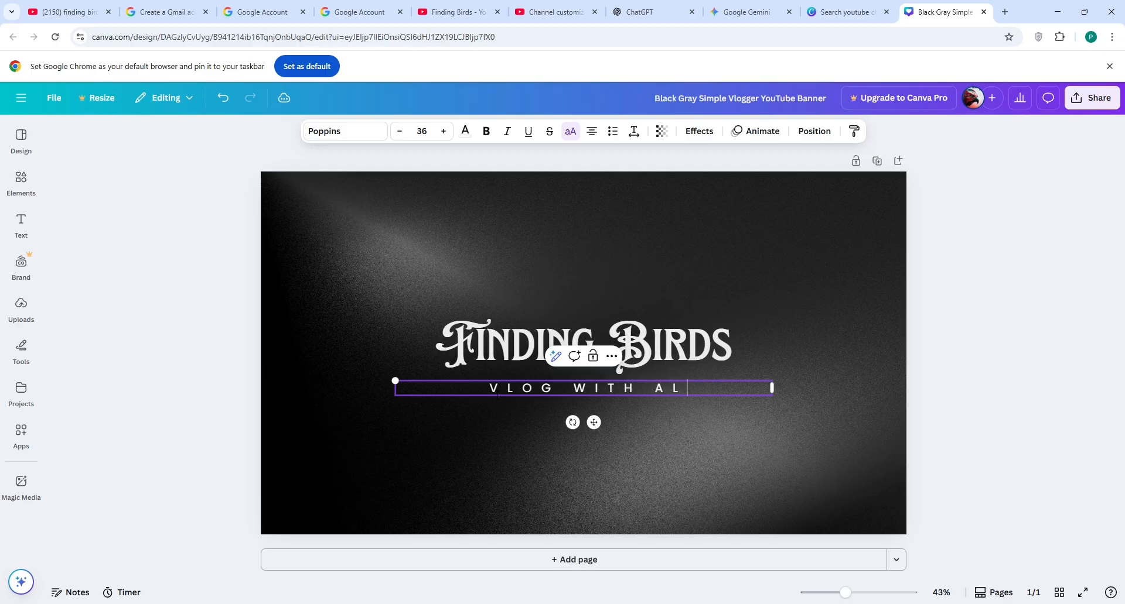
{"action": "type", "text": "EX"}
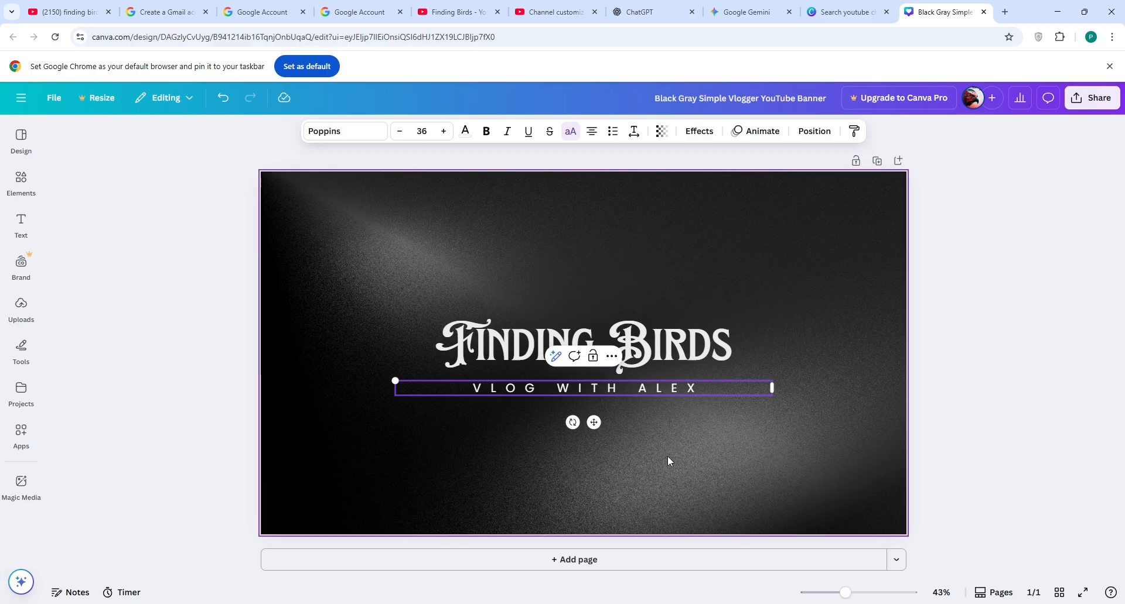
{"action": "left_click", "coordinate": [668, 458]}
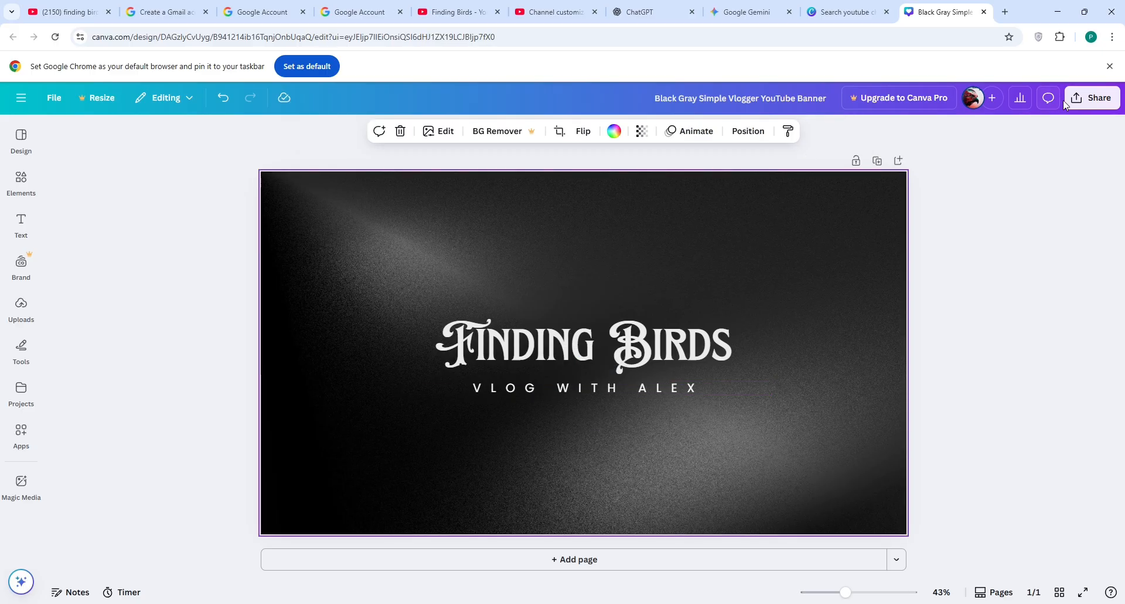
{"action": "left_click", "coordinate": [1092, 98]}
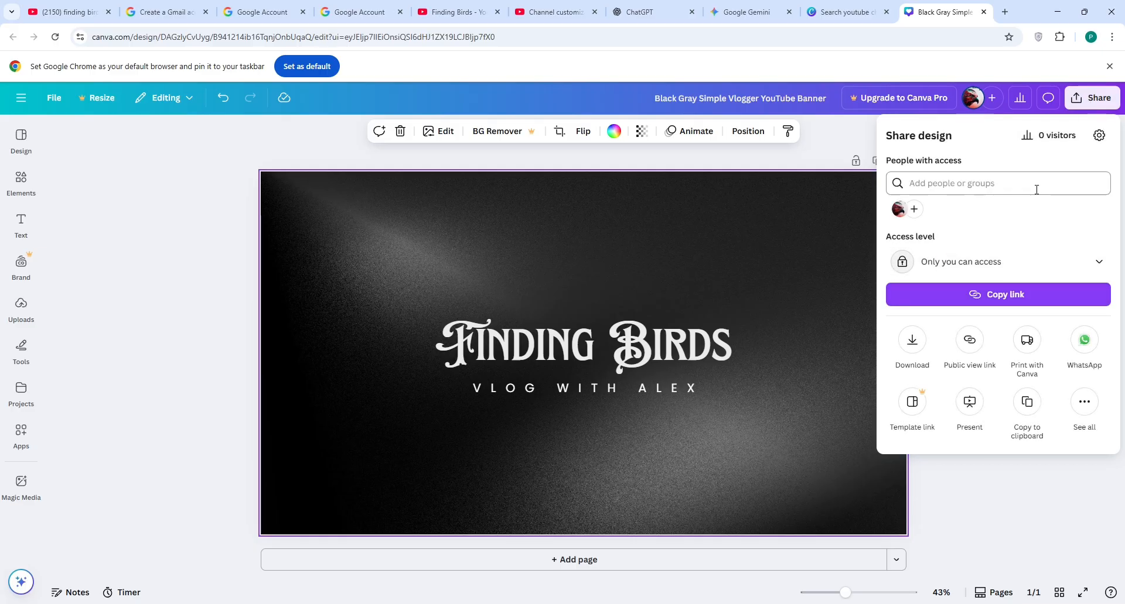
Step: Download the Finding Birds banner as a PNG file
{"action": "left_click", "coordinate": [913, 343]}
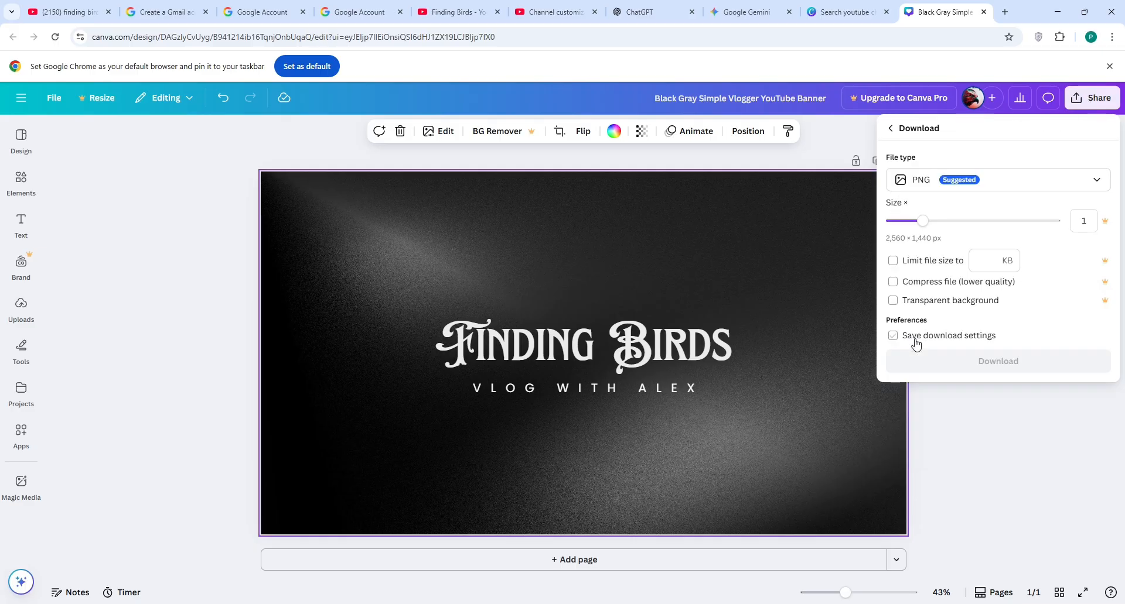
{"action": "left_click", "coordinate": [994, 368]}
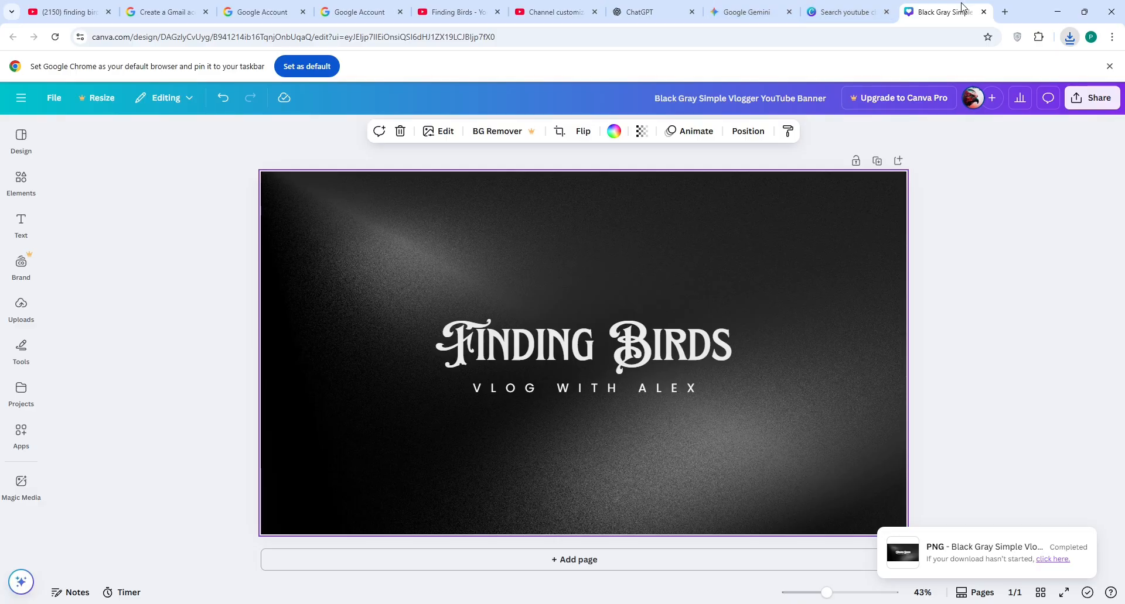
Step: Close the finished Canva design and the leftover Canva templates tab
{"action": "left_click", "coordinate": [983, 12]}
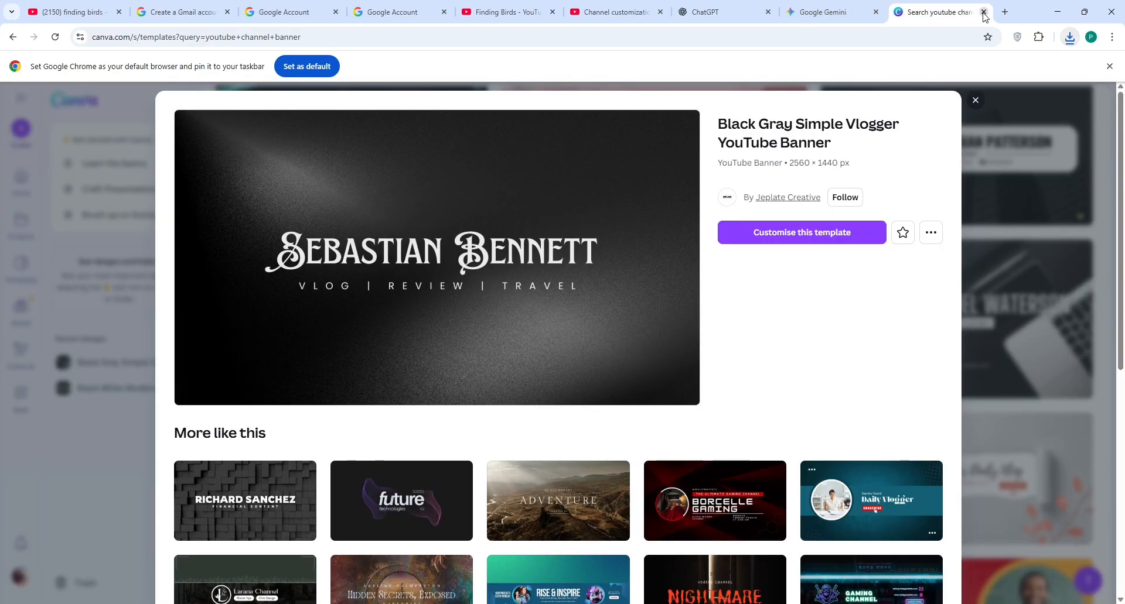
{"action": "left_click", "coordinate": [859, 11]}
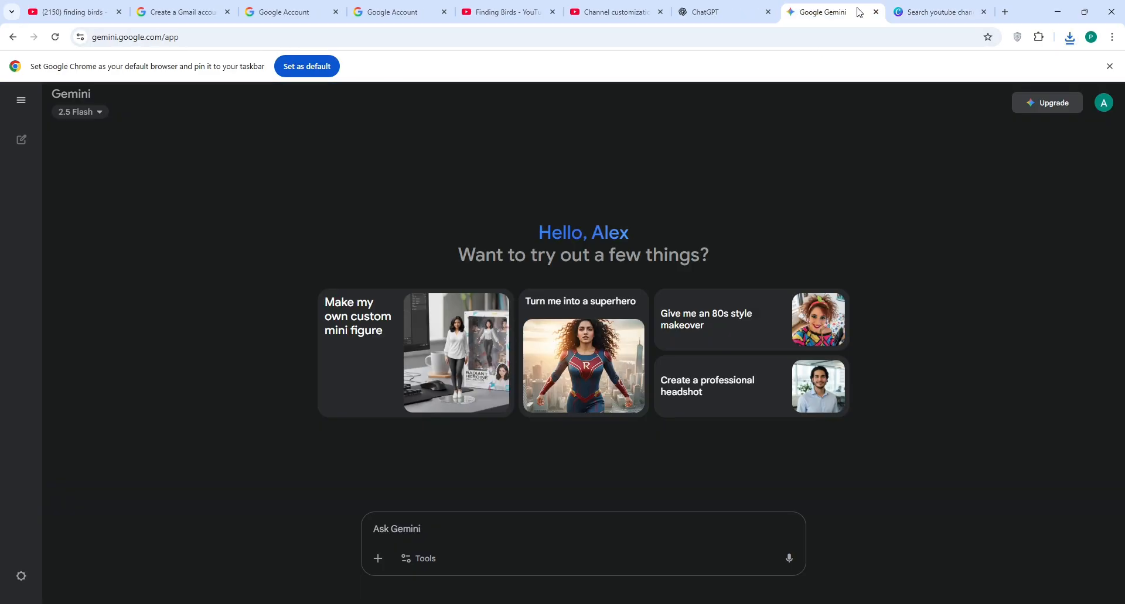
{"action": "left_click", "coordinate": [730, 11]}
{"action": "left_click", "coordinate": [814, 11]}
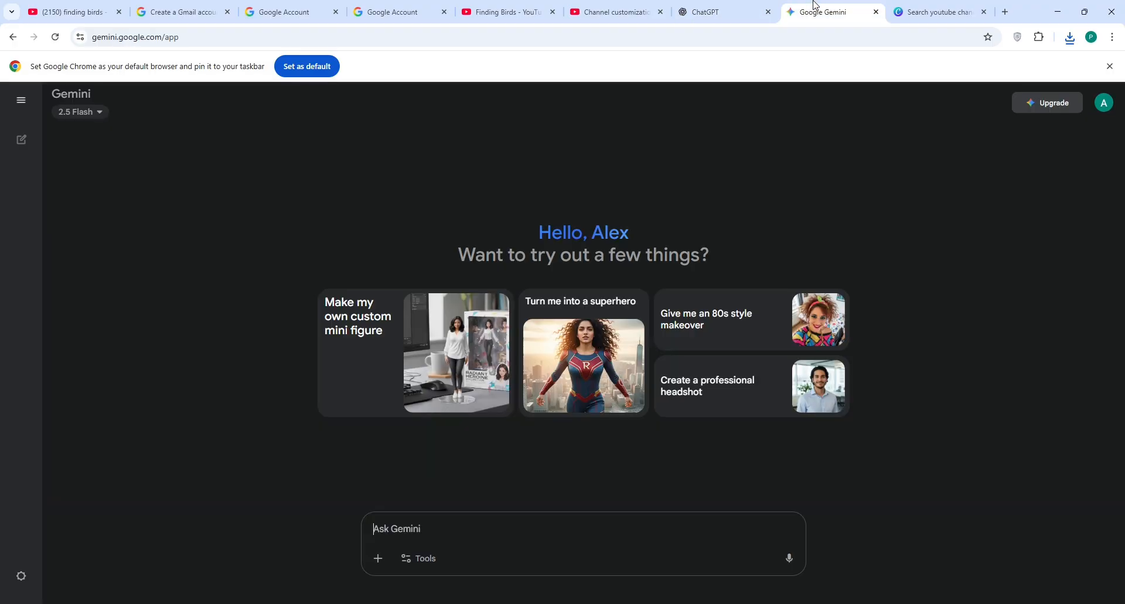
{"action": "left_click", "coordinate": [942, 10]}
{"action": "left_click", "coordinate": [984, 12]}
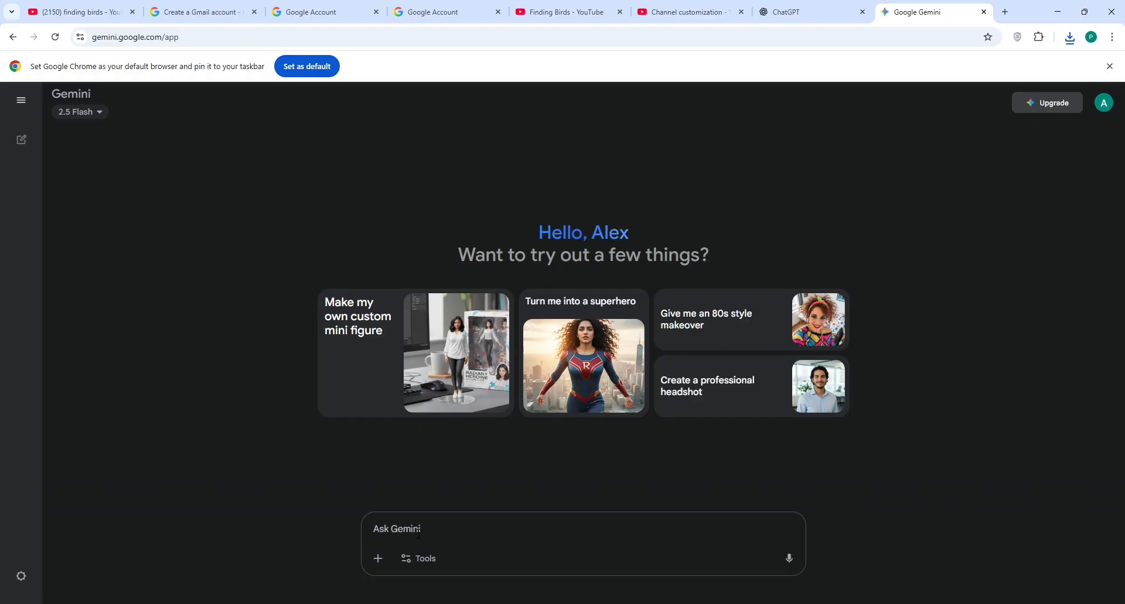
Step: Ask Gemini to 'create a logo for youtube related to Finding Birds' and select the prompt to copy
{"action": "type", "text": "create a logo for youtube"}
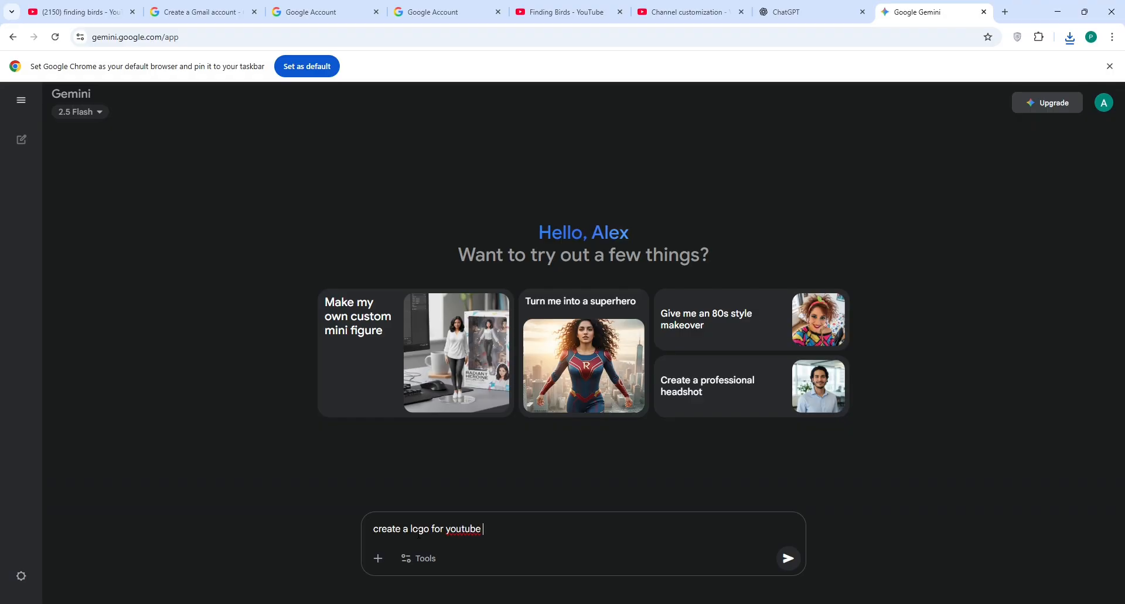
{"action": "type", "text": " relate"}
{"action": "type", "text": "d to Finding Bird"}
{"action": "type", "text": "\""}
{"action": "left_click", "coordinate": [789, 559]}
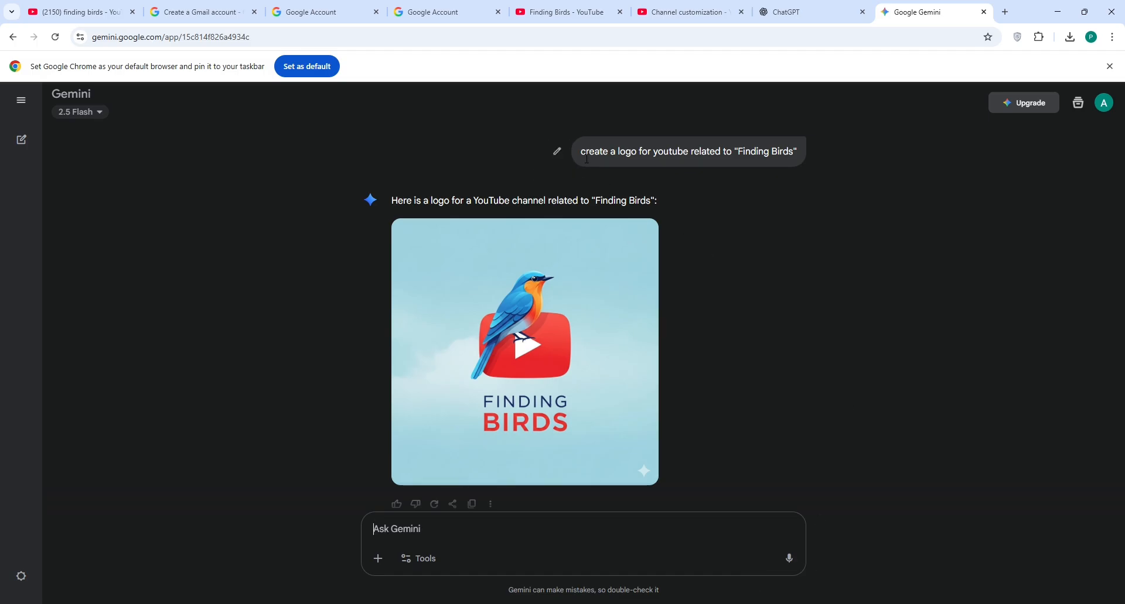
{"action": "left_click_drag", "start_coordinate": [581, 153], "coordinate": [809, 156]}
{"action": "key", "text": "ctrl+c"}
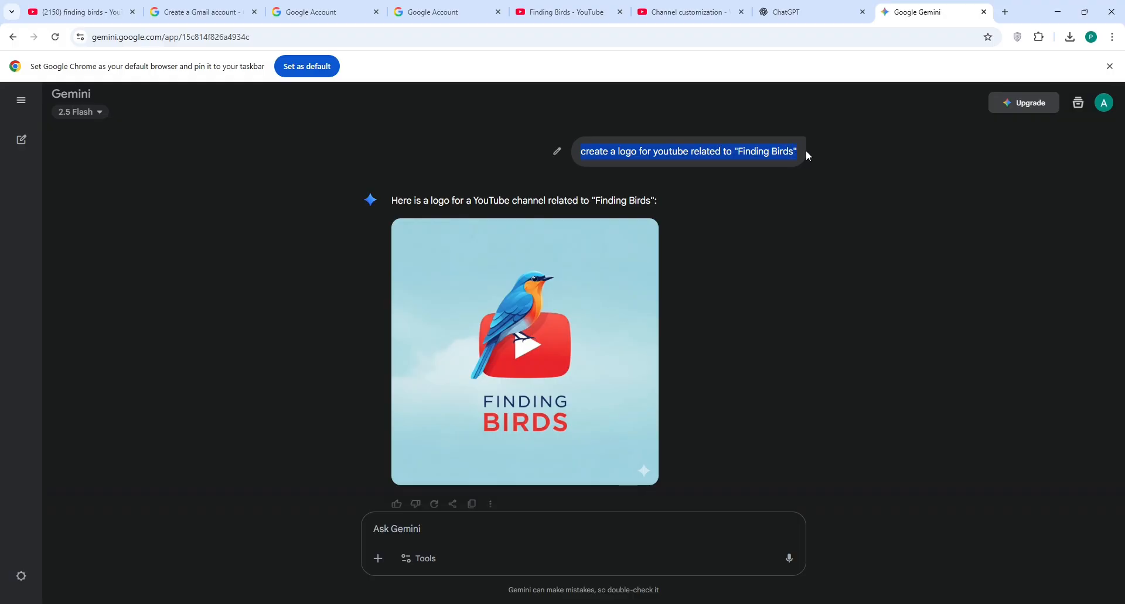
Step: Paste and send the Finding Birds logo prompt in ChatGPT, checking Gemini's result meanwhile
{"action": "left_click", "coordinate": [785, 12]}
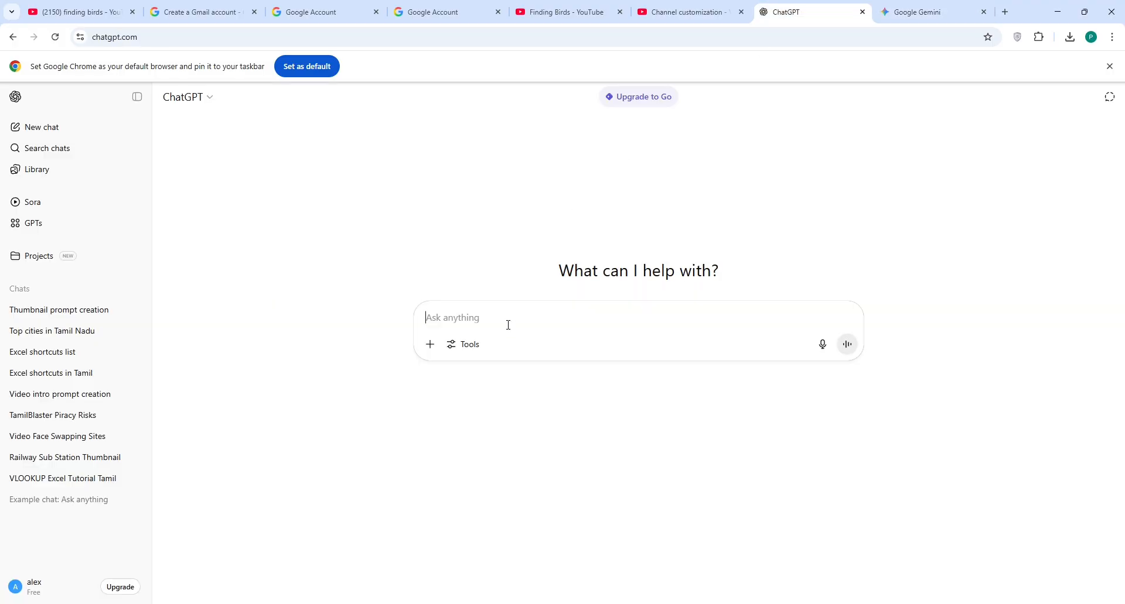
{"action": "key", "text": "ctrl+v"}
{"action": "key", "text": "Return"}
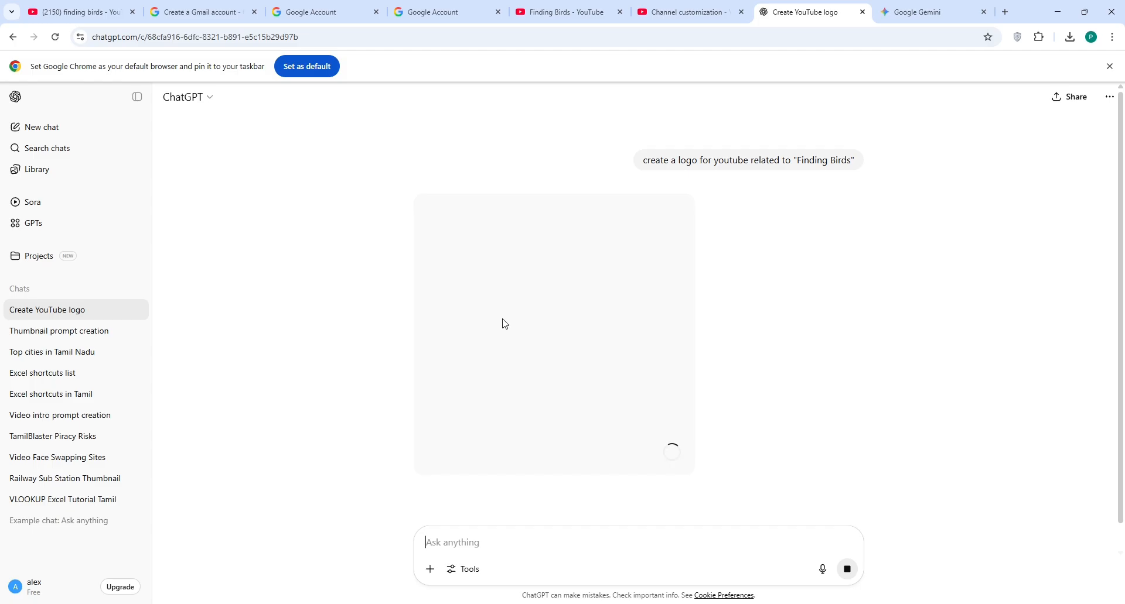
{"action": "left_click", "coordinate": [901, 10]}
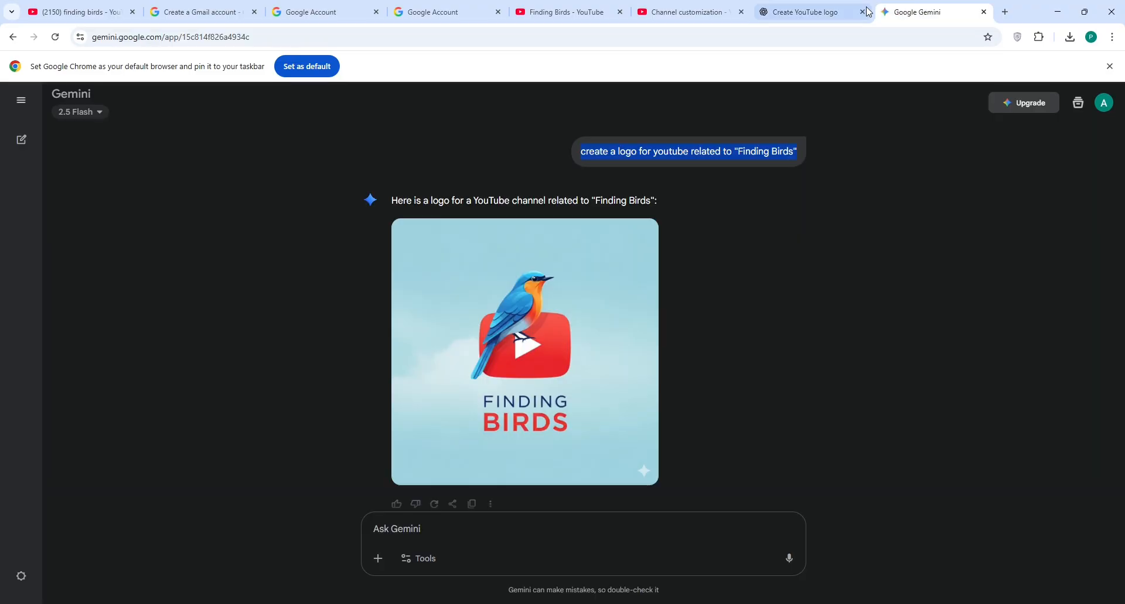
{"action": "left_click", "coordinate": [831, 13]}
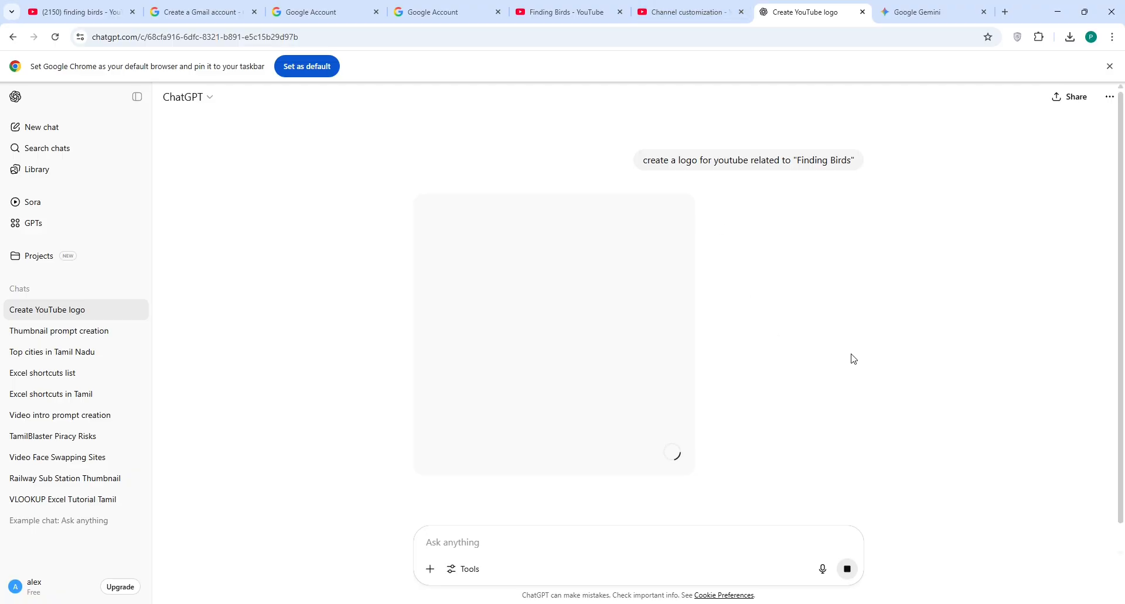
{"action": "left_click", "coordinate": [511, 6]}
Step: Upload the downloaded Finding Birds PNG as the channel banner and accept its crop
{"action": "left_click", "coordinate": [695, 6]}
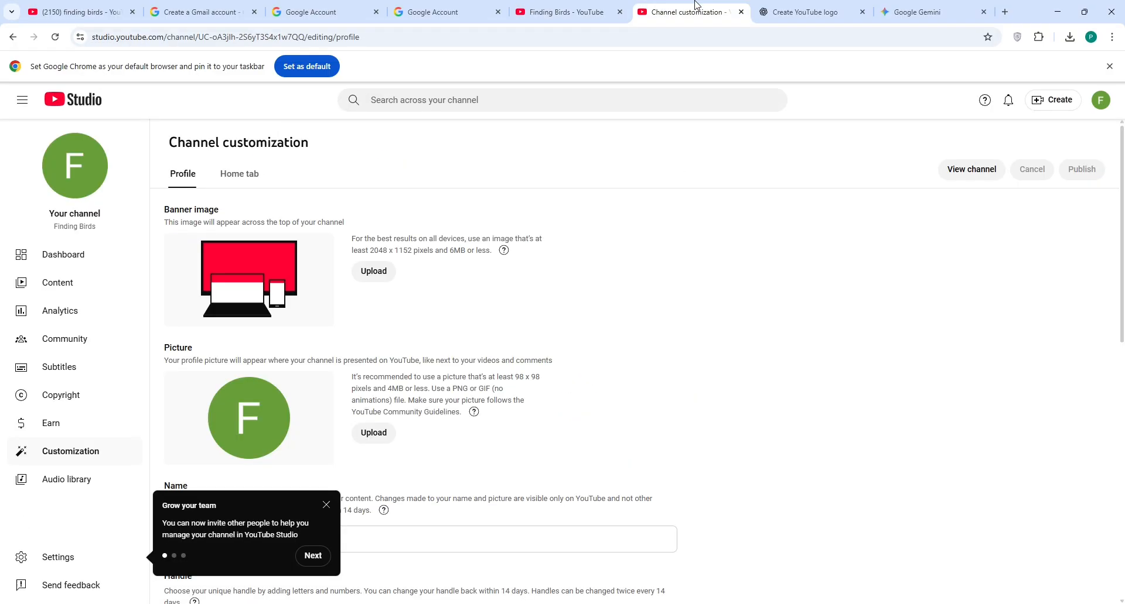
{"action": "left_click", "coordinate": [373, 269]}
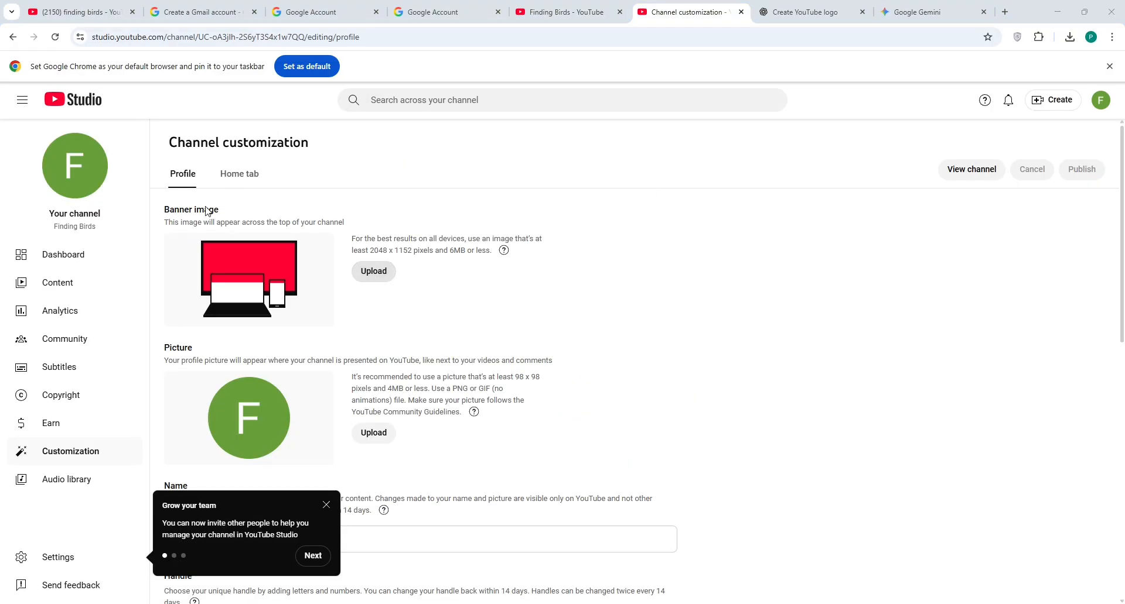
{"action": "left_click", "coordinate": [1008, 592]}
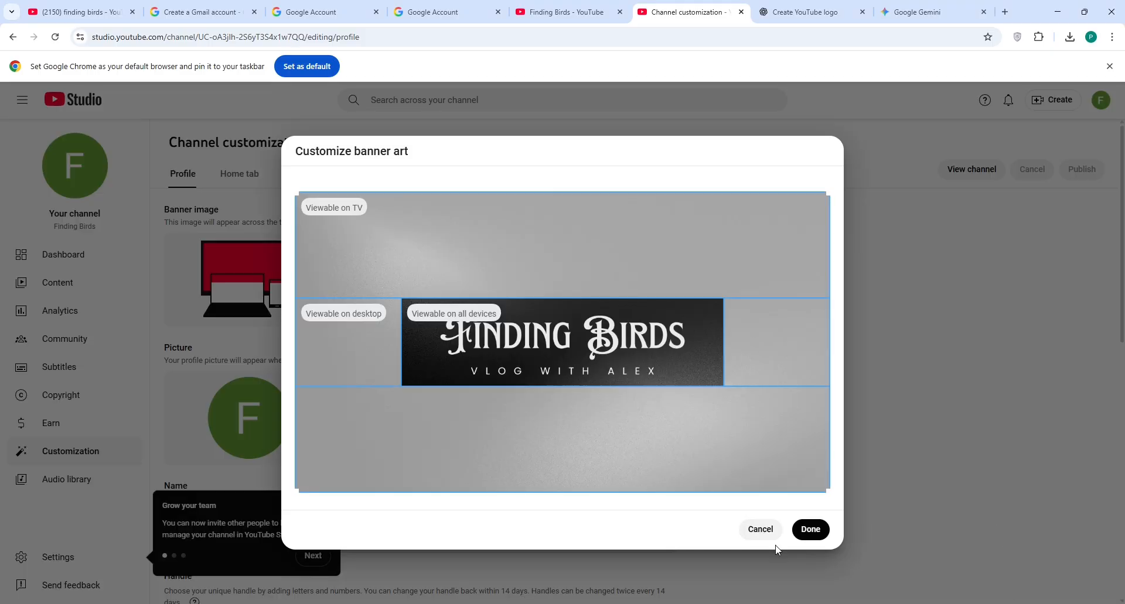
{"action": "left_click", "coordinate": [810, 530]}
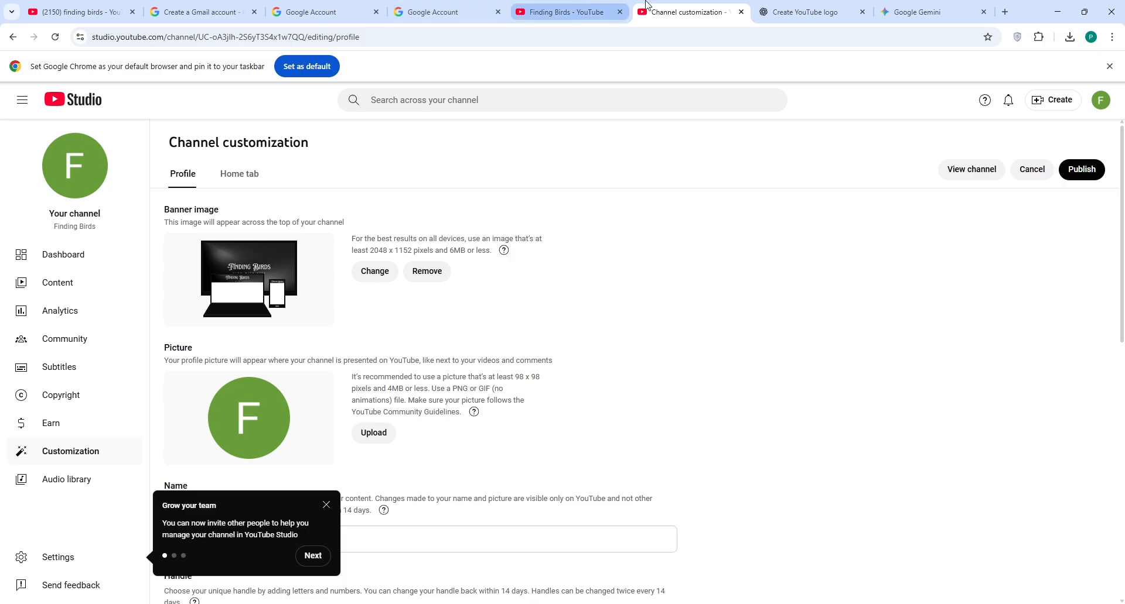
Step: Download Gemini's bluebird Finding Birds logo at full size after checking ChatGPT's failed attempt
{"action": "left_click", "coordinate": [764, 14]}
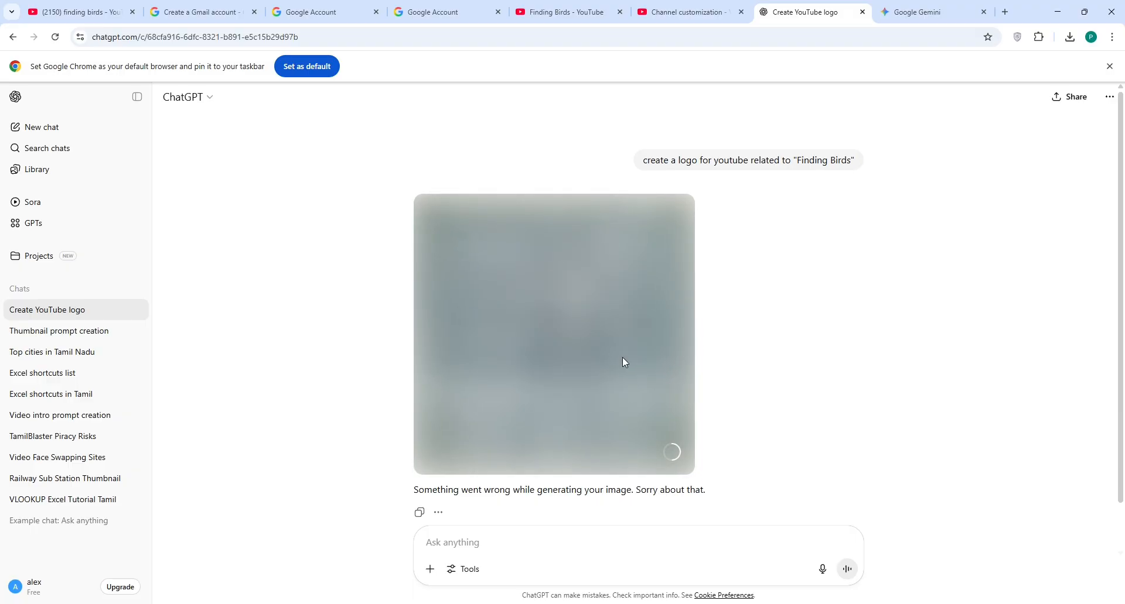
{"action": "left_click", "coordinate": [926, 11]}
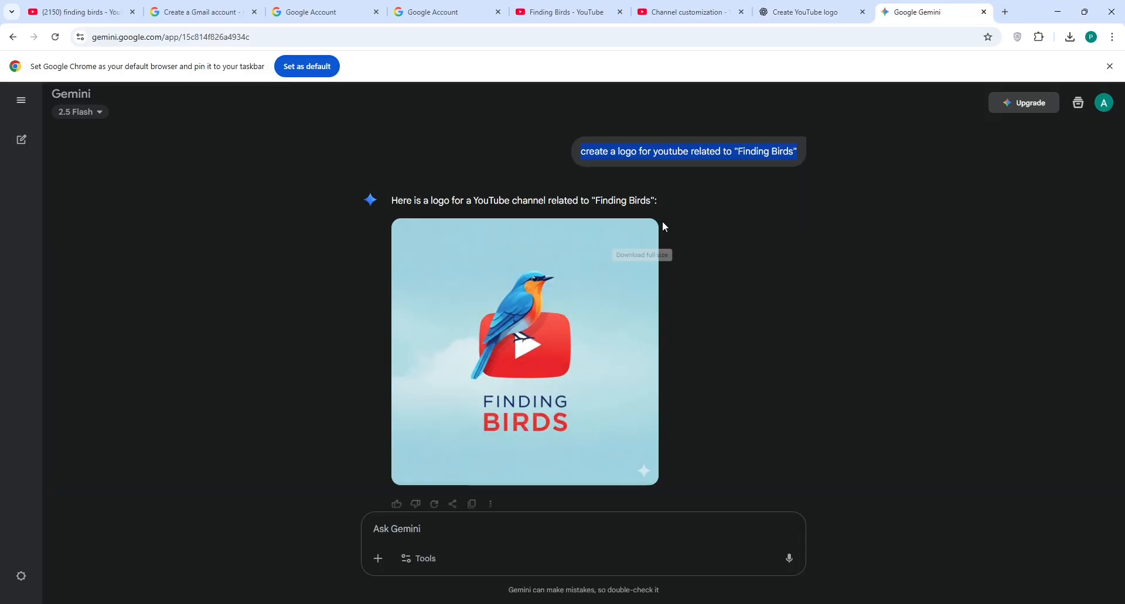
{"action": "left_click", "coordinate": [643, 236]}
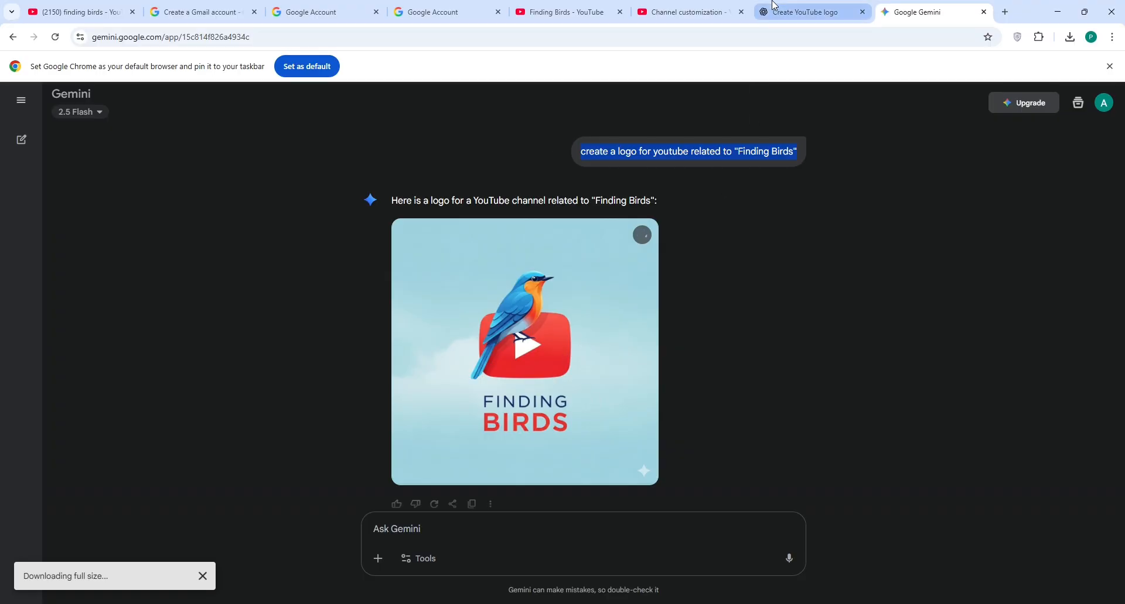
{"action": "left_click", "coordinate": [805, 12]}
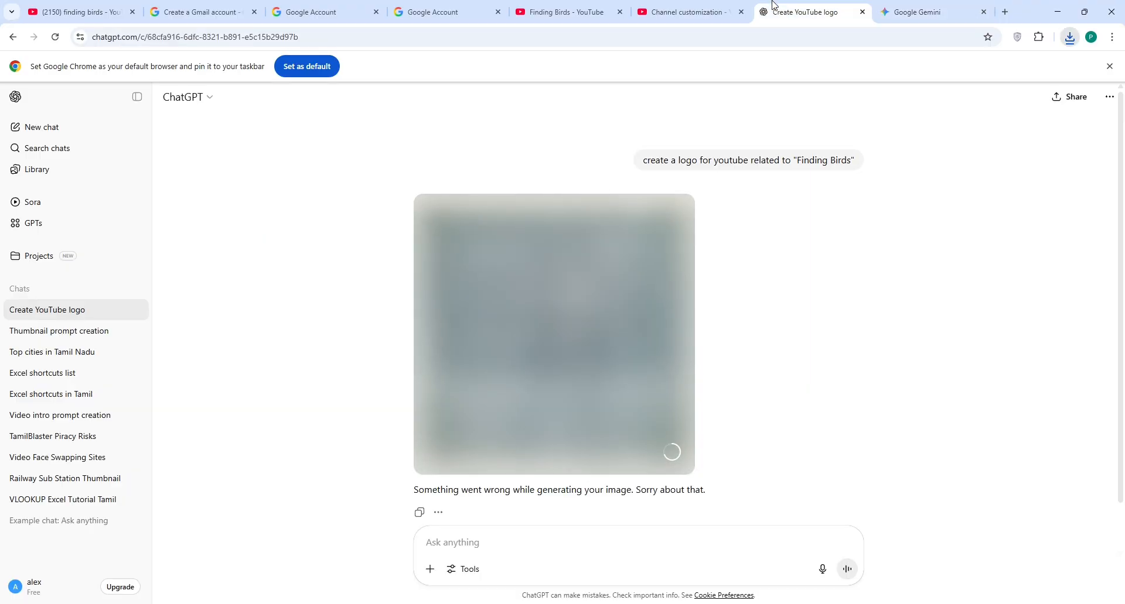
{"action": "left_click", "coordinate": [932, 8]}
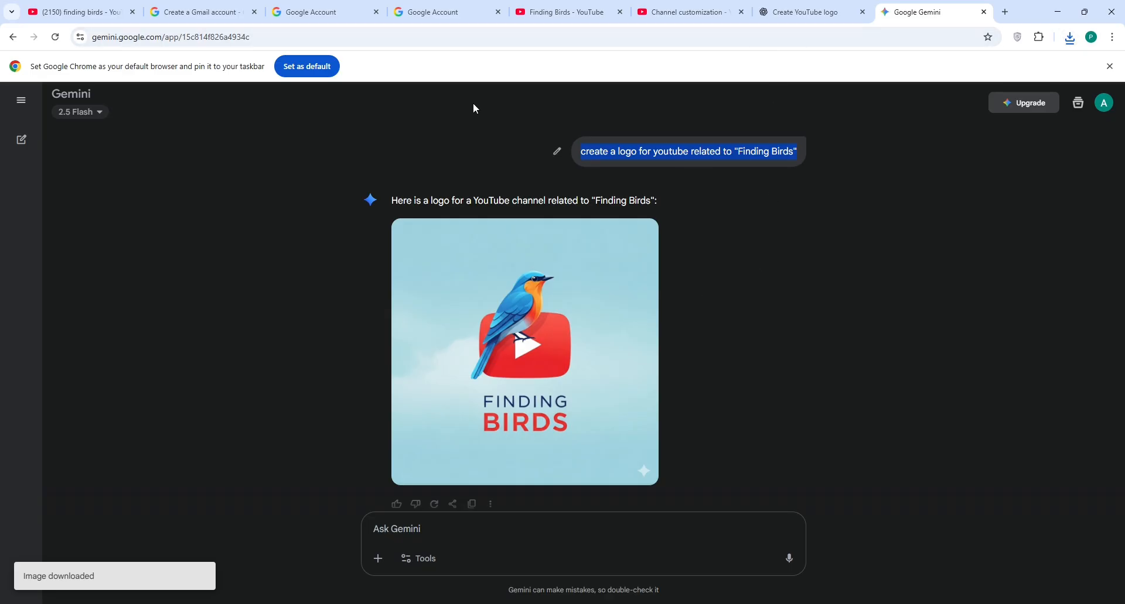
{"action": "left_click", "coordinate": [685, 12]}
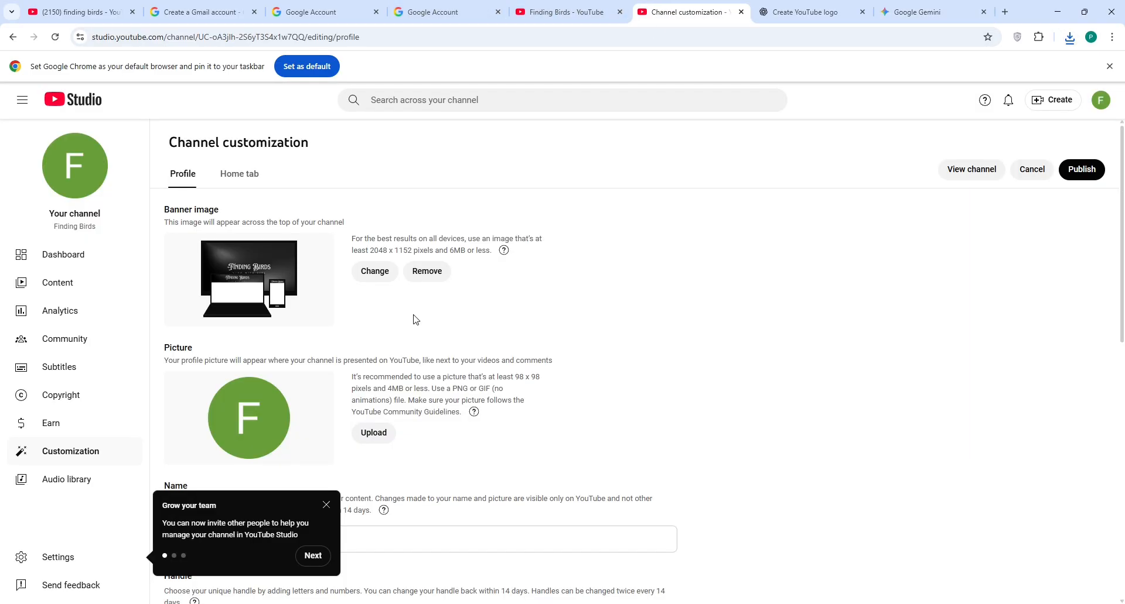
Step: Upload the downloaded bird logo and crop it around the bird and title as the profile picture
{"action": "left_click", "coordinate": [367, 438]}
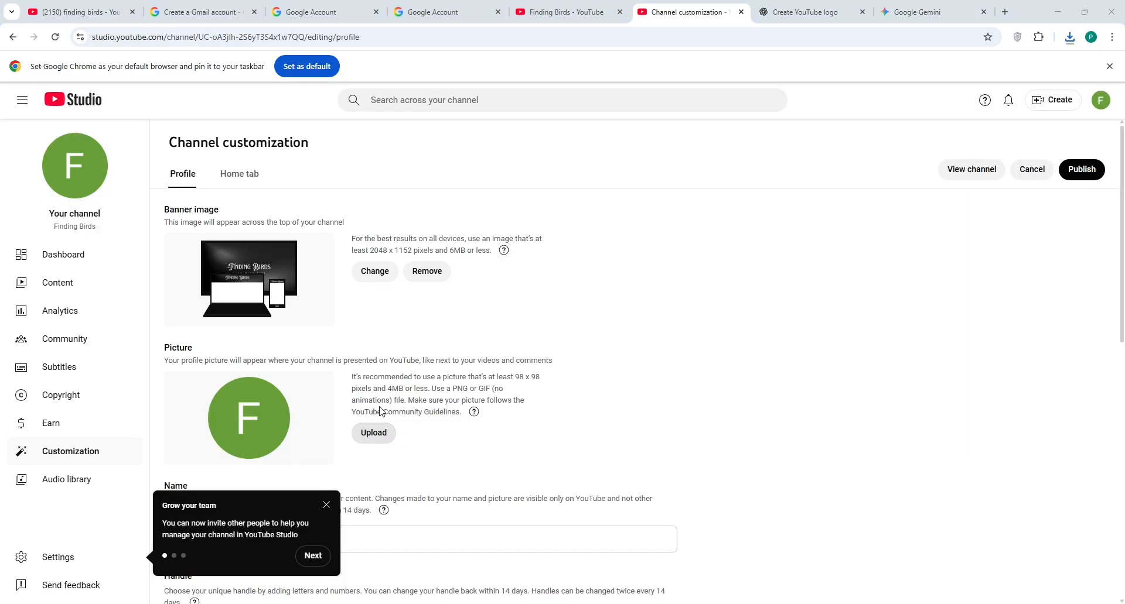
{"action": "key", "text": "Return"}
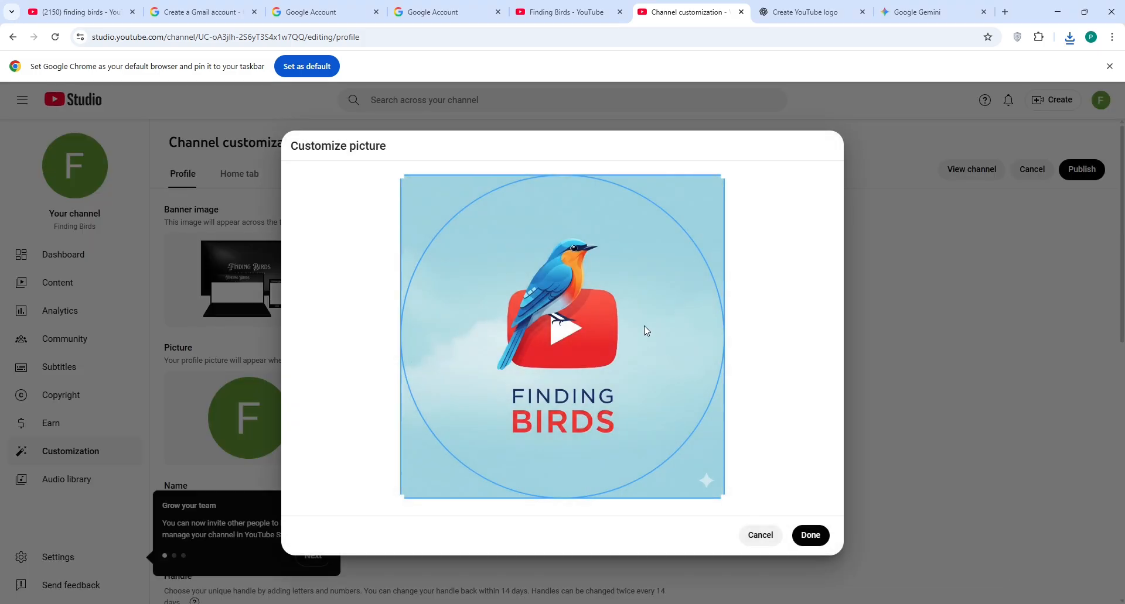
{"action": "left_click_drag", "start_coordinate": [723, 176], "coordinate": [617, 260]}
{"action": "left_click_drag", "start_coordinate": [530, 417], "coordinate": [570, 376]}
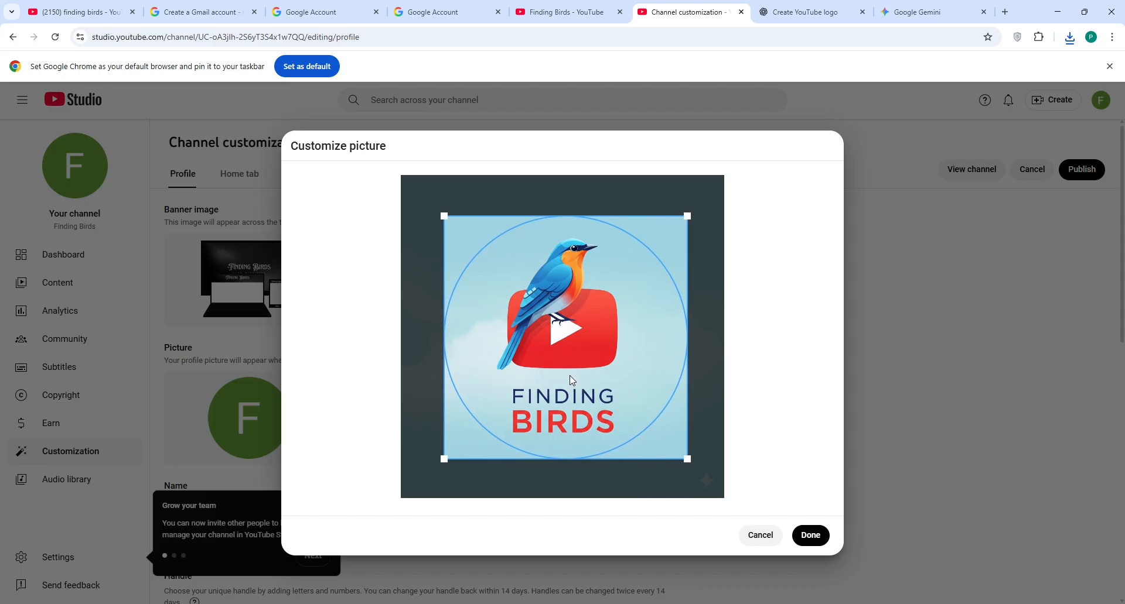
{"action": "left_click", "coordinate": [811, 535]}
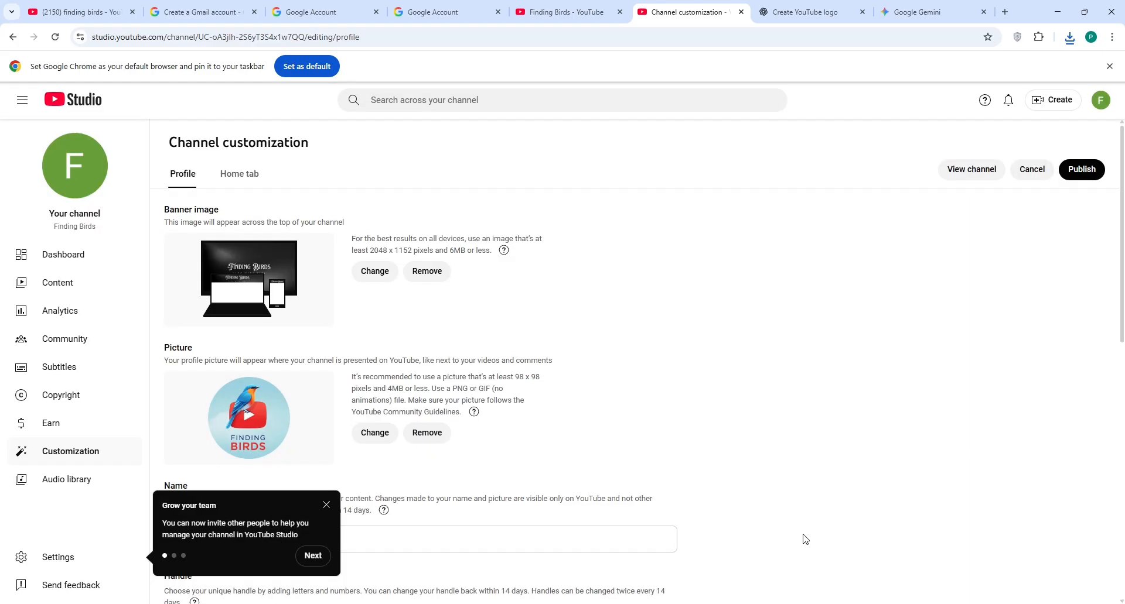
Step: Scroll down to the empty channel description field, then switch over to the ChatGPT chat
{"action": "scroll", "coordinate": [714, 364], "scroll_direction": "down", "scroll_amount": 5}
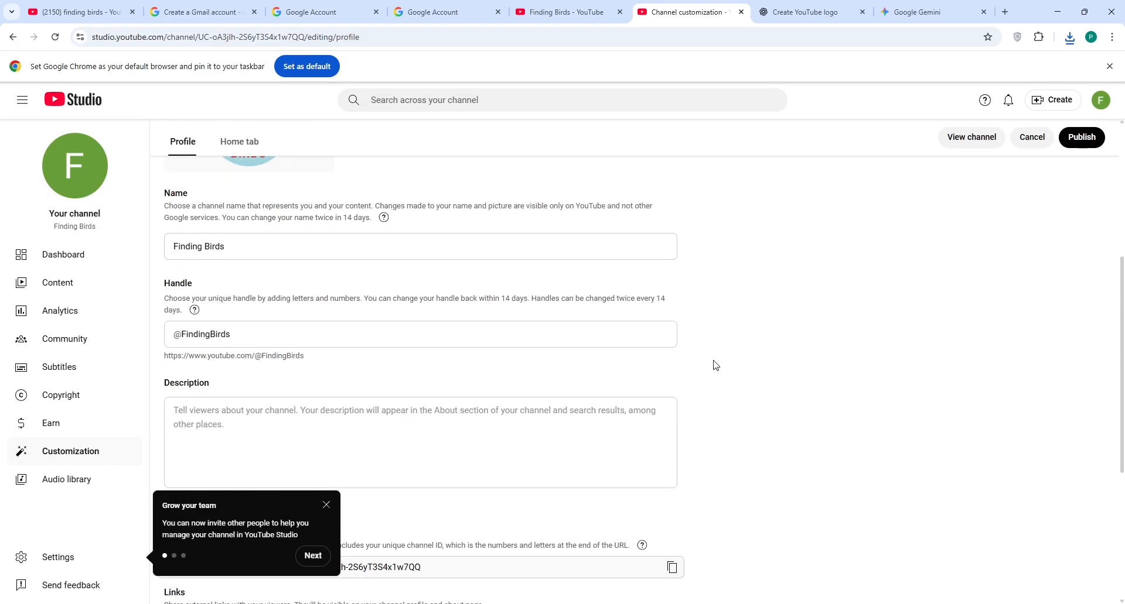
{"action": "left_click", "coordinate": [197, 245]}
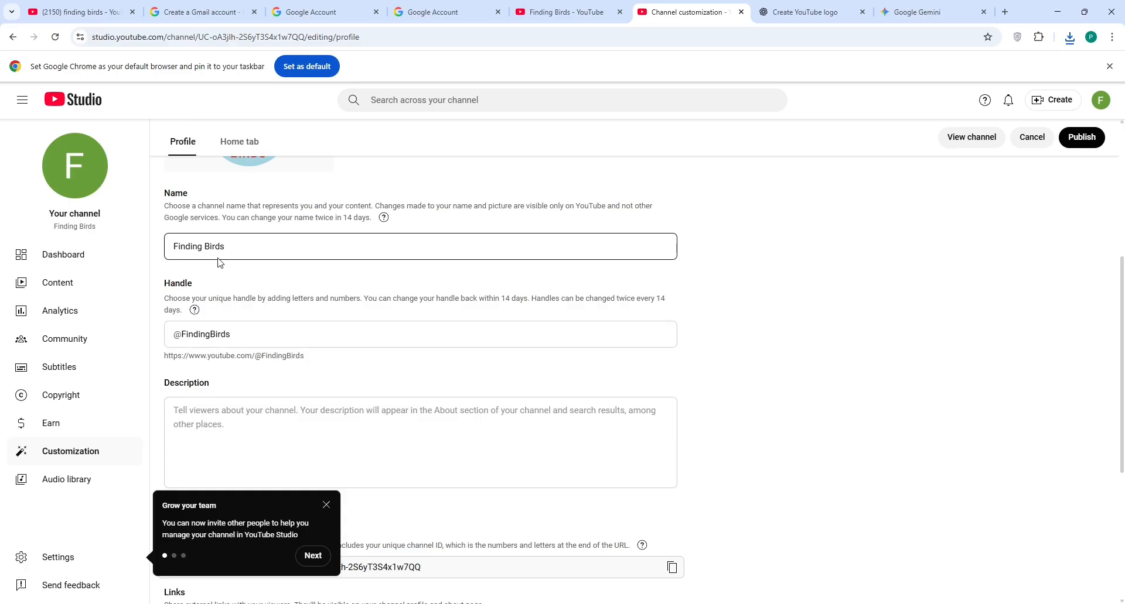
{"action": "scroll", "coordinate": [274, 254], "scroll_direction": "down", "scroll_amount": 3}
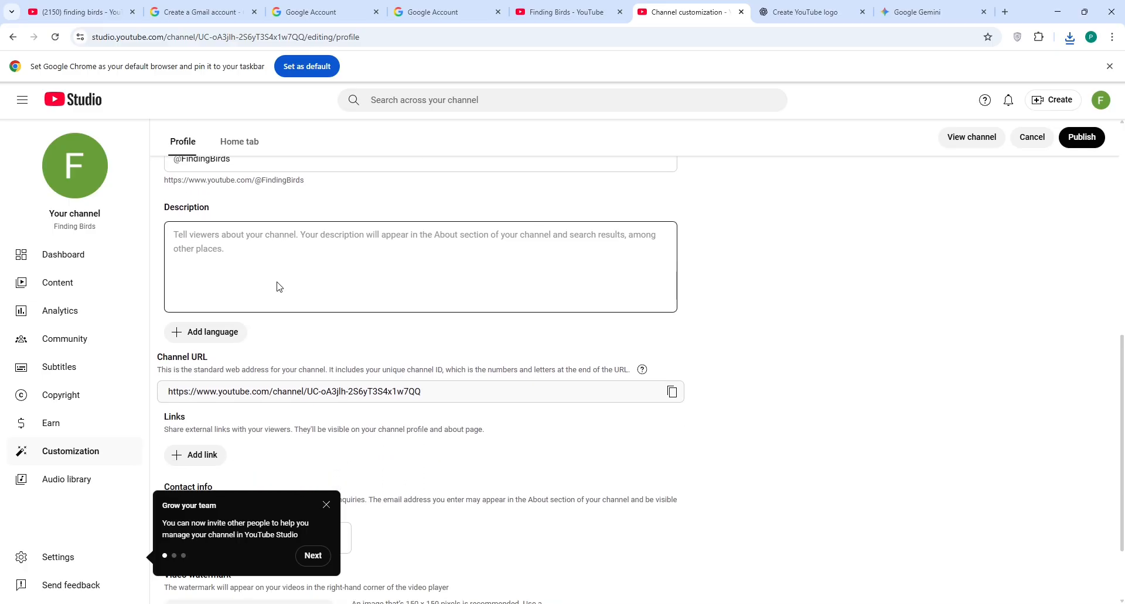
{"action": "left_click", "coordinate": [285, 278]}
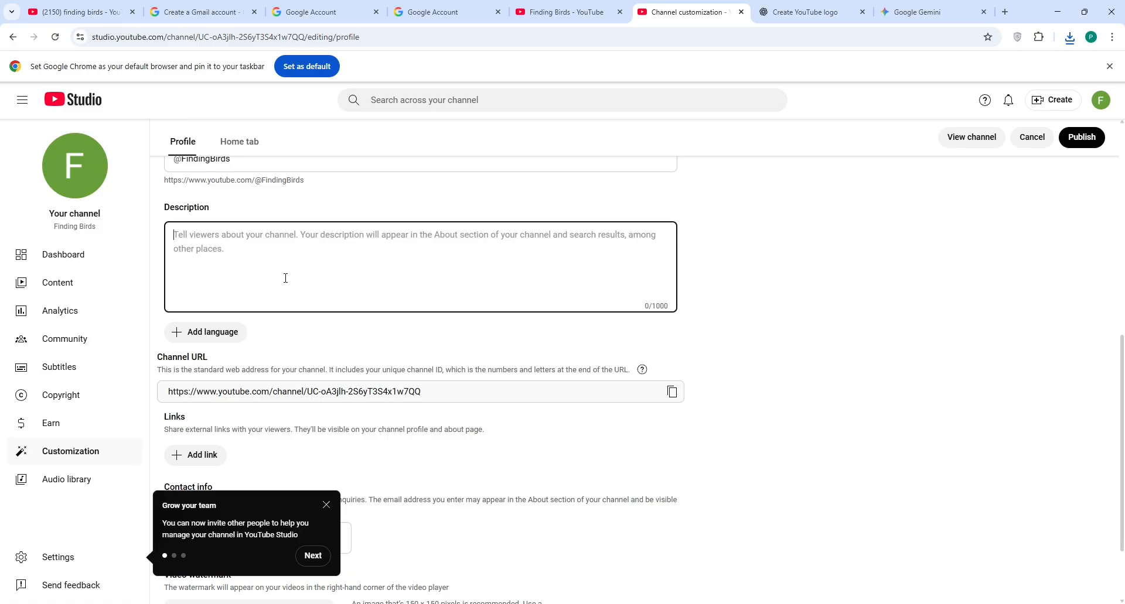
{"action": "left_click", "coordinate": [805, 12]}
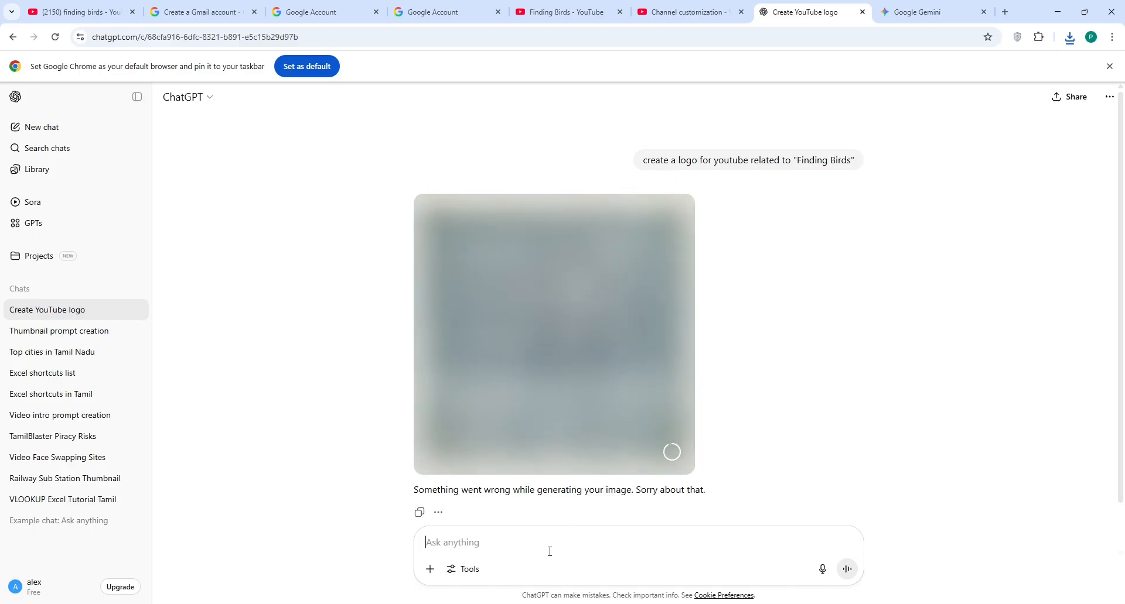
Step: Ask ChatGPT for a YouTube description of a 'Theni district vlog' and copy the reply
{"action": "type", "text": "wri"}
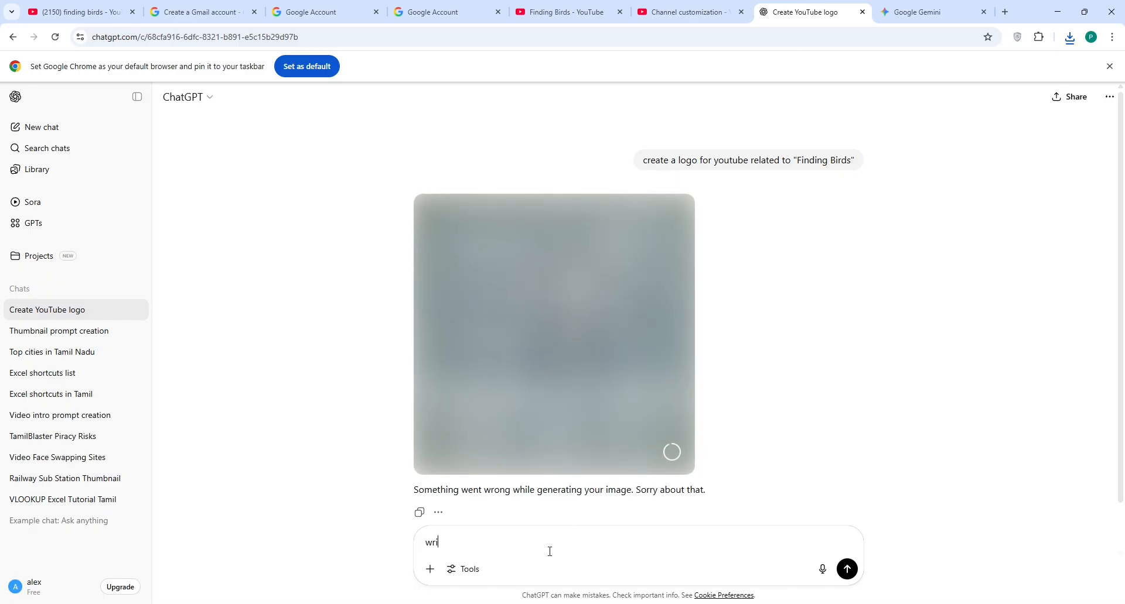
{"action": "type", "text": "re a discriptio"}
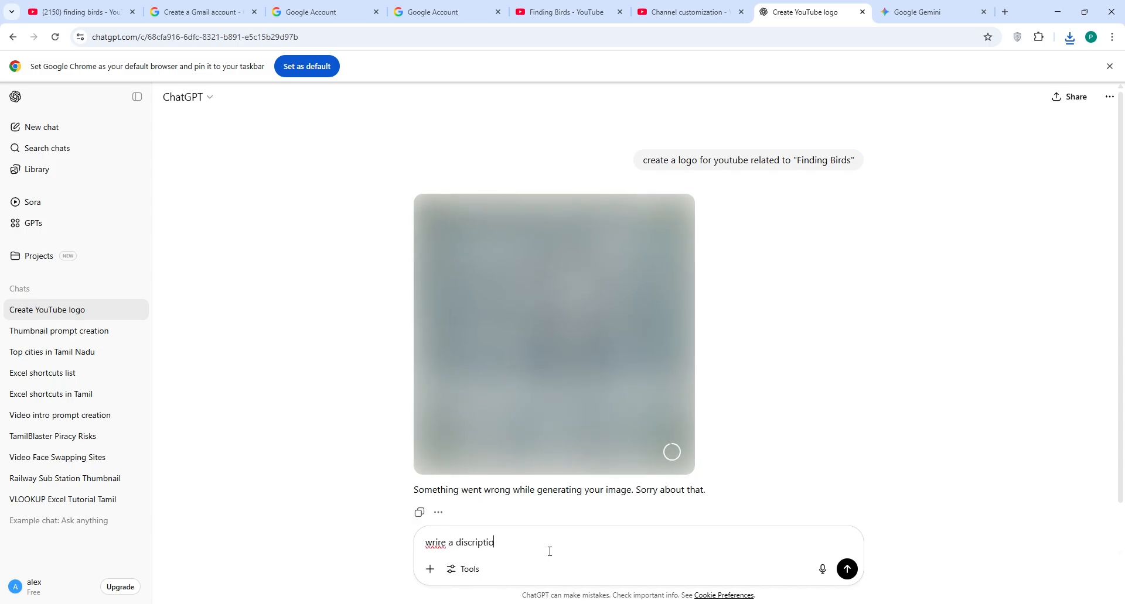
{"action": "type", "text": "n f"}
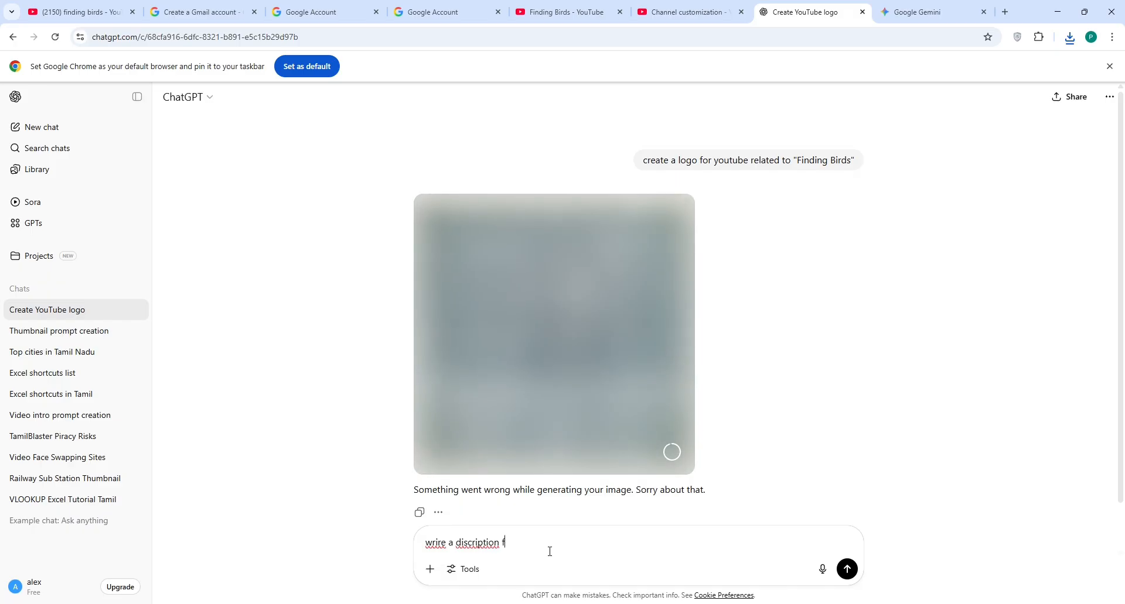
{"action": "type", "text": "or "}
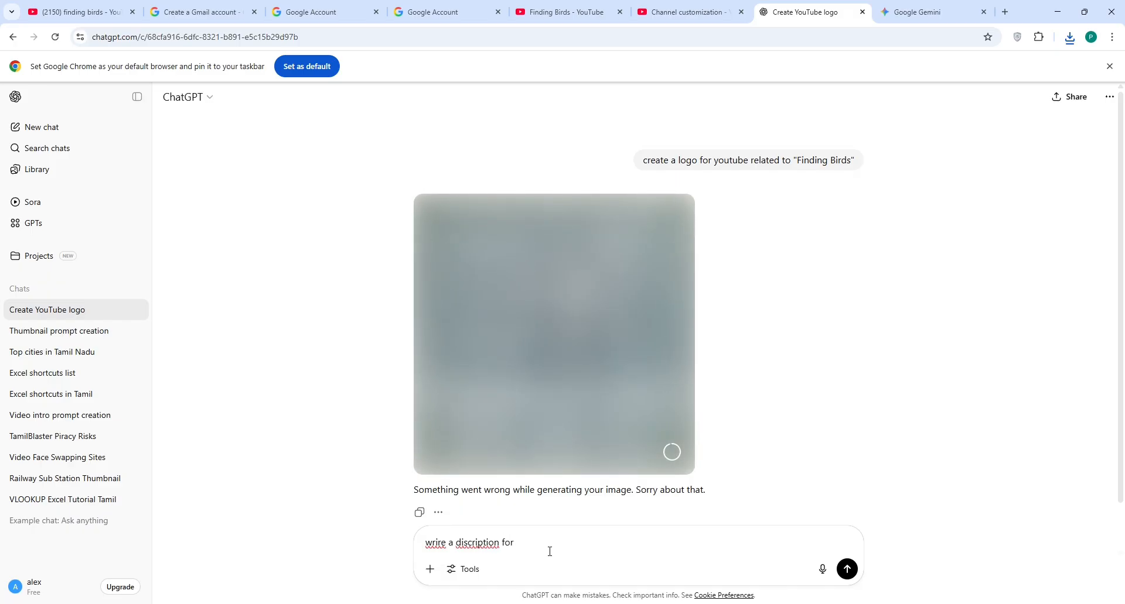
{"action": "type", "text": "yout"}
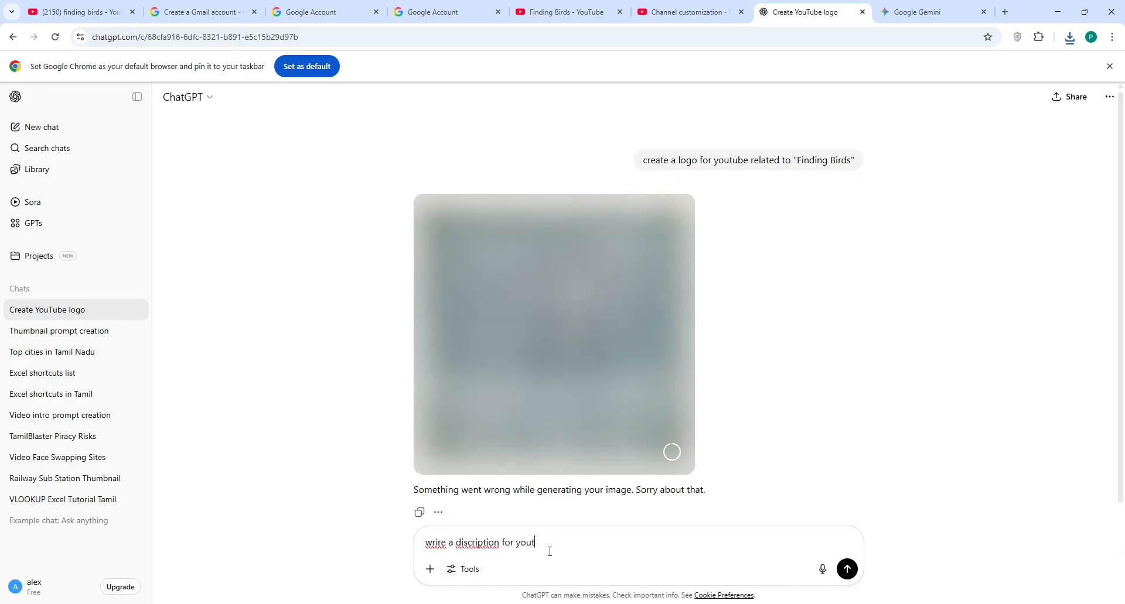
{"action": "type", "text": "ube topic\""}
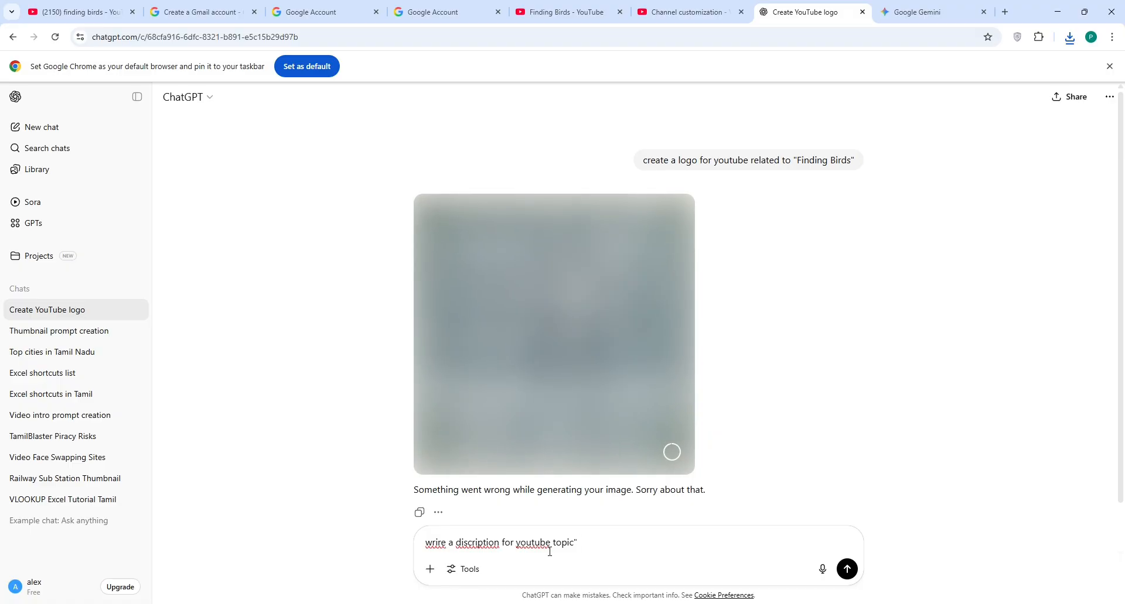
{"action": "type", "text": " Theni d"}
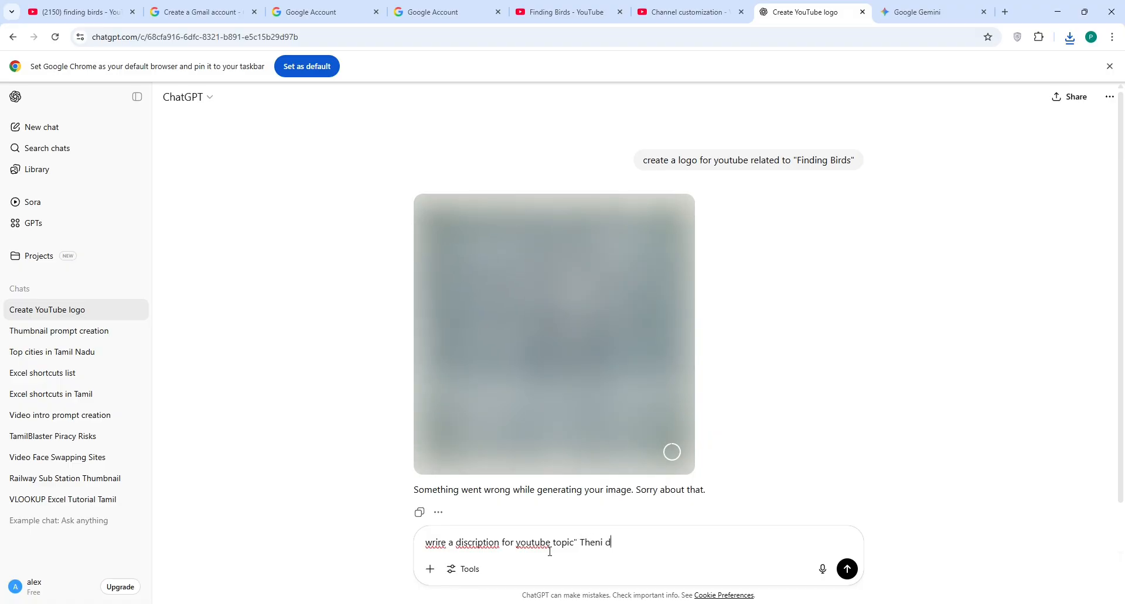
{"action": "type", "text": "istr"}
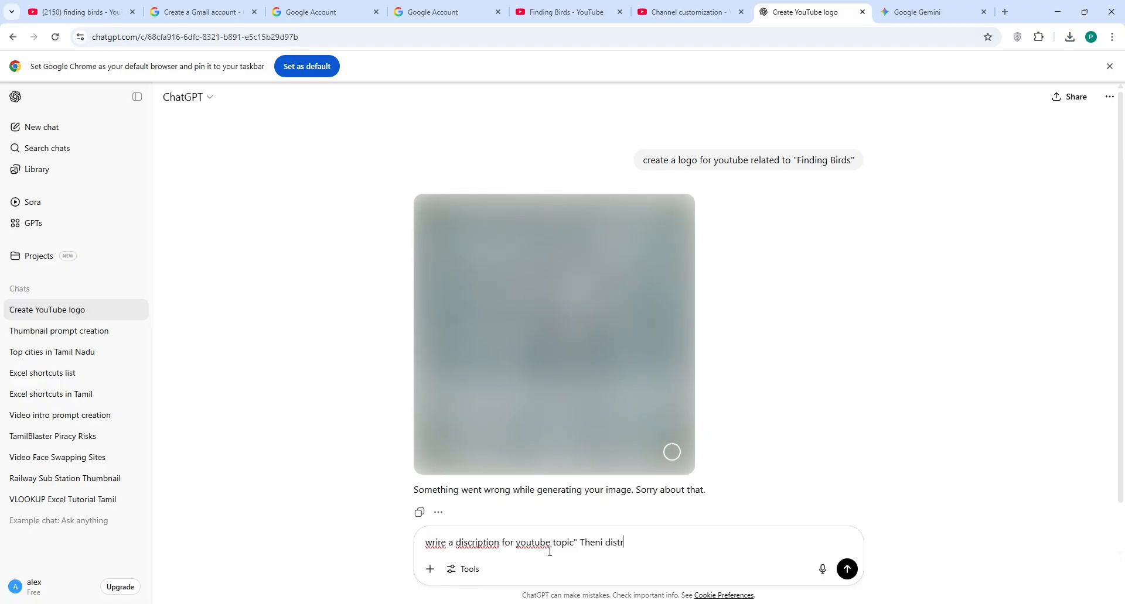
{"action": "type", "text": "ict vlog\""}
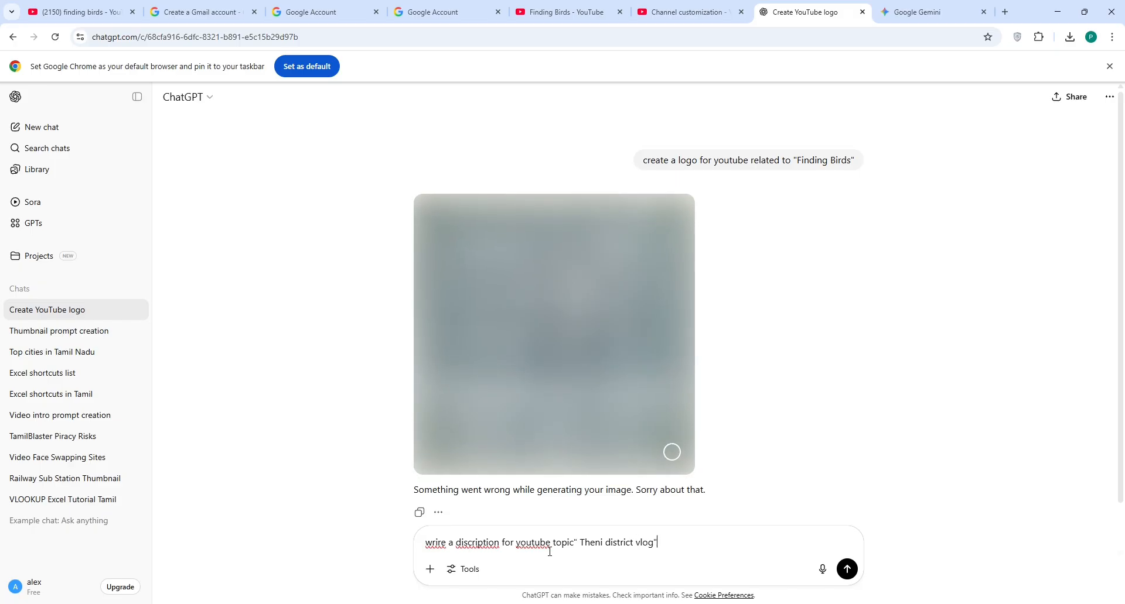
{"action": "key", "text": "Return"}
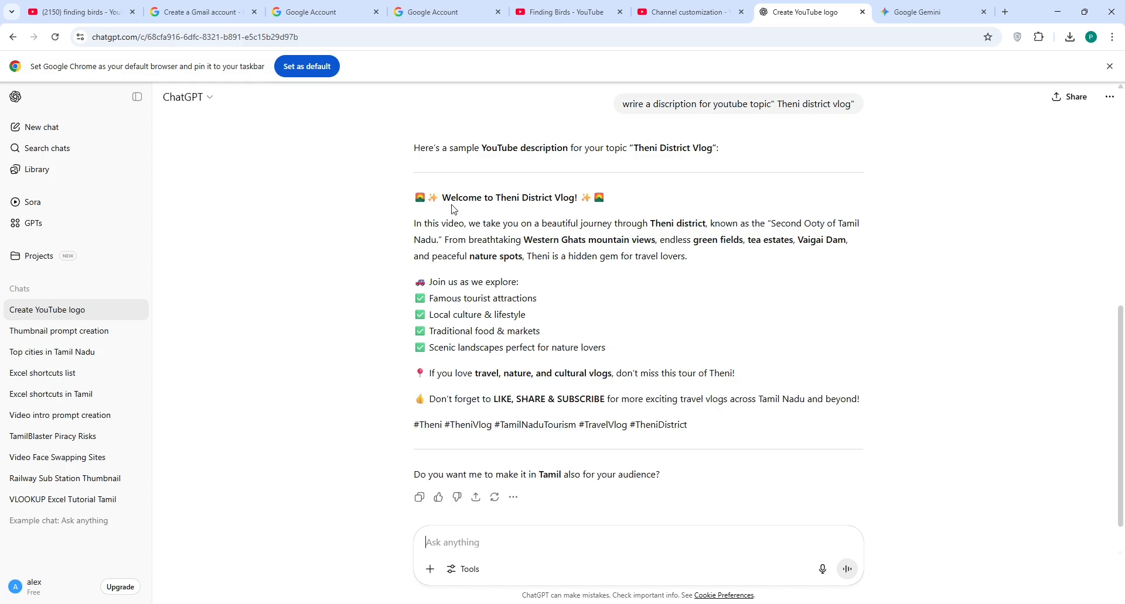
{"action": "left_click_drag", "start_coordinate": [417, 198], "coordinate": [728, 422]}
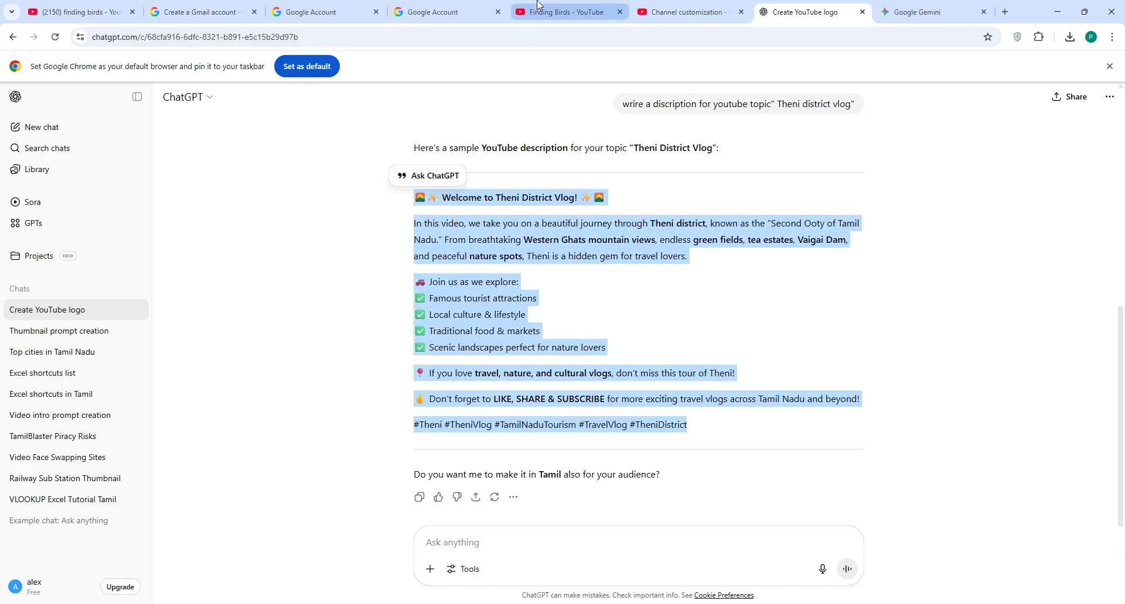
{"action": "left_click", "coordinate": [685, 12]}
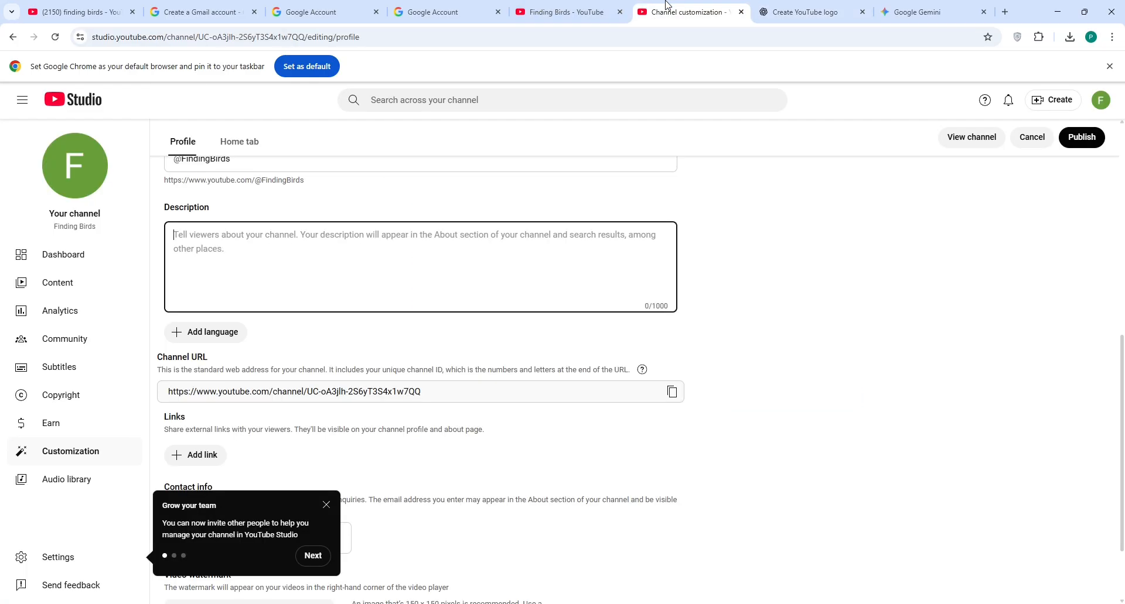
Step: Paste the Theni vlog text into the channel description, ending it with #thenidistrictnews
{"action": "left_click", "coordinate": [195, 259]}
{"action": "key", "text": "ctrl+v"}
{"action": "scroll", "coordinate": [742, 322], "scroll_direction": "down", "scroll_amount": 2}
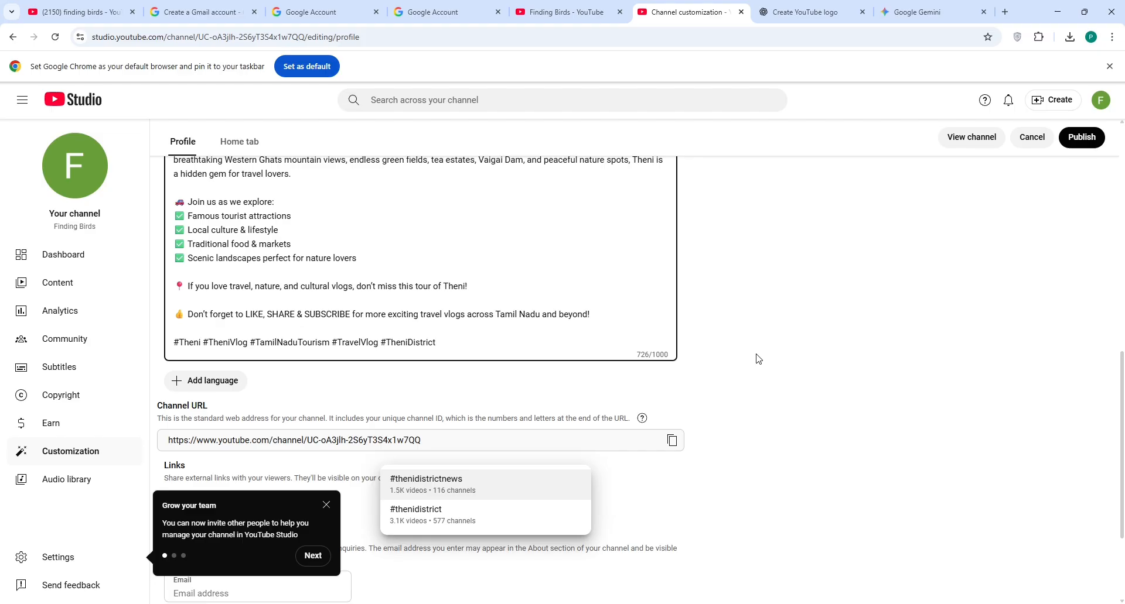
{"action": "scroll", "coordinate": [757, 359], "scroll_direction": "down", "scroll_amount": 3}
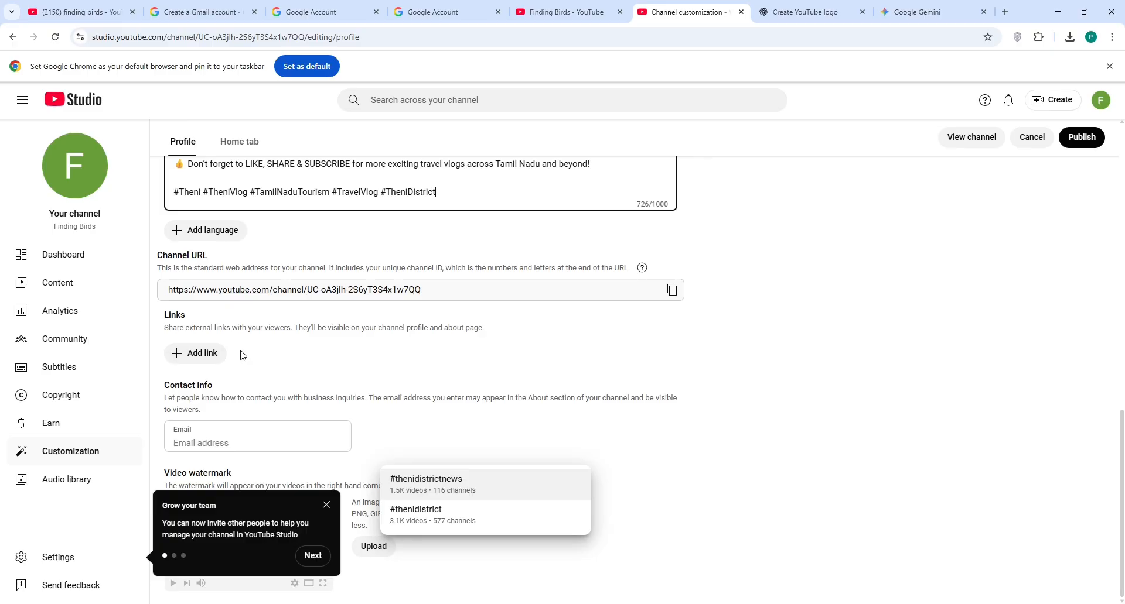
{"action": "left_click", "coordinate": [410, 481]}
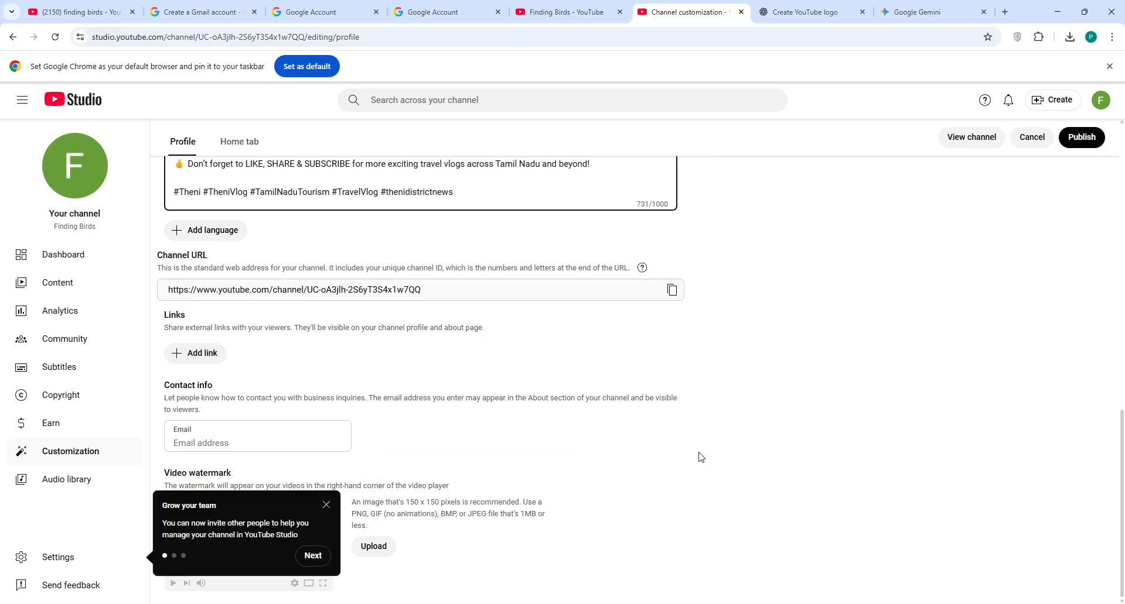
Step: Dismiss the team tip, attempt a video watermark upload, then publish the profile changes
{"action": "left_click", "coordinate": [314, 556]}
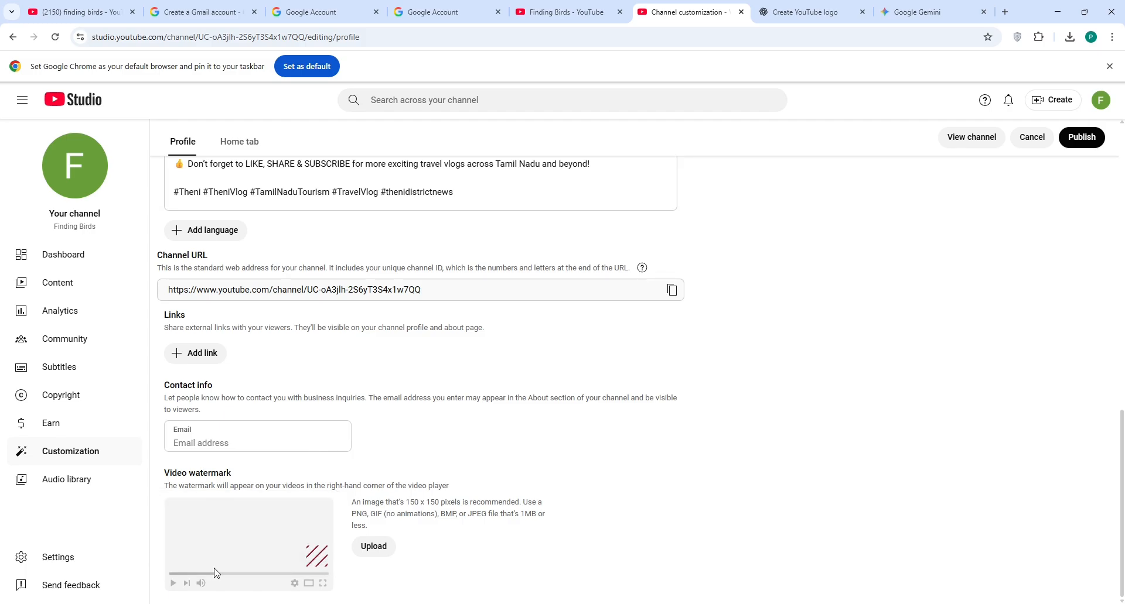
{"action": "left_click", "coordinate": [366, 547]}
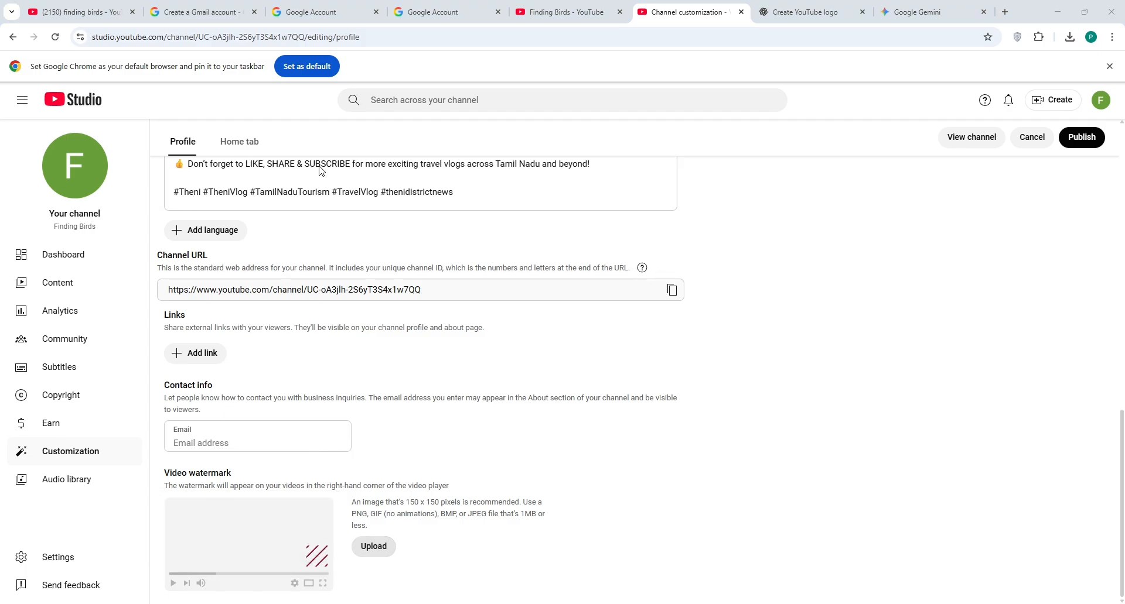
{"action": "left_click", "coordinate": [1032, 589]}
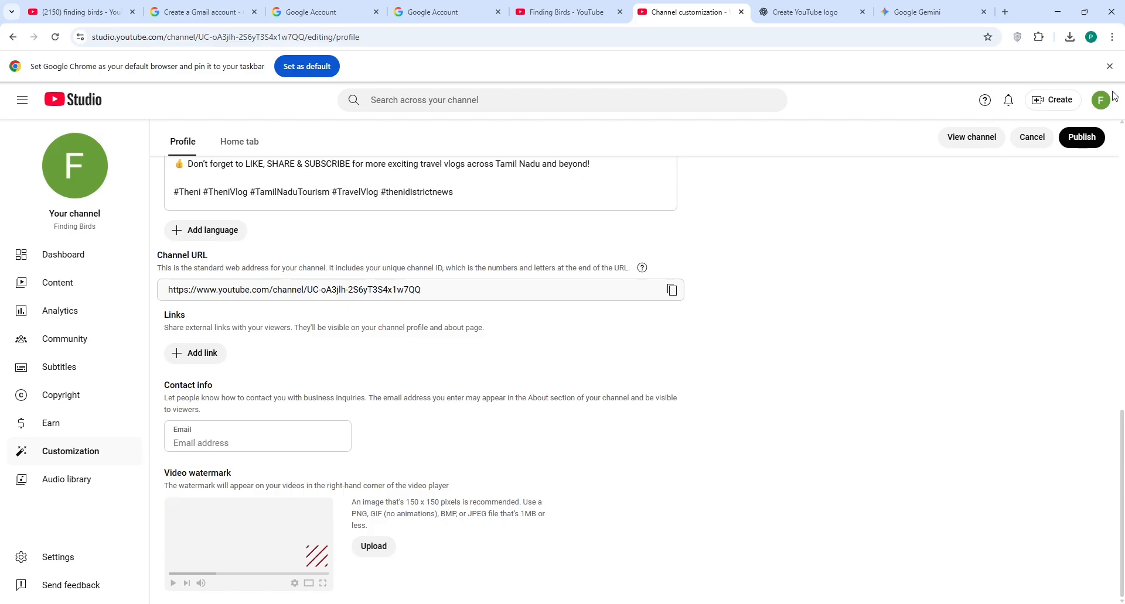
{"action": "left_click", "coordinate": [1081, 138]}
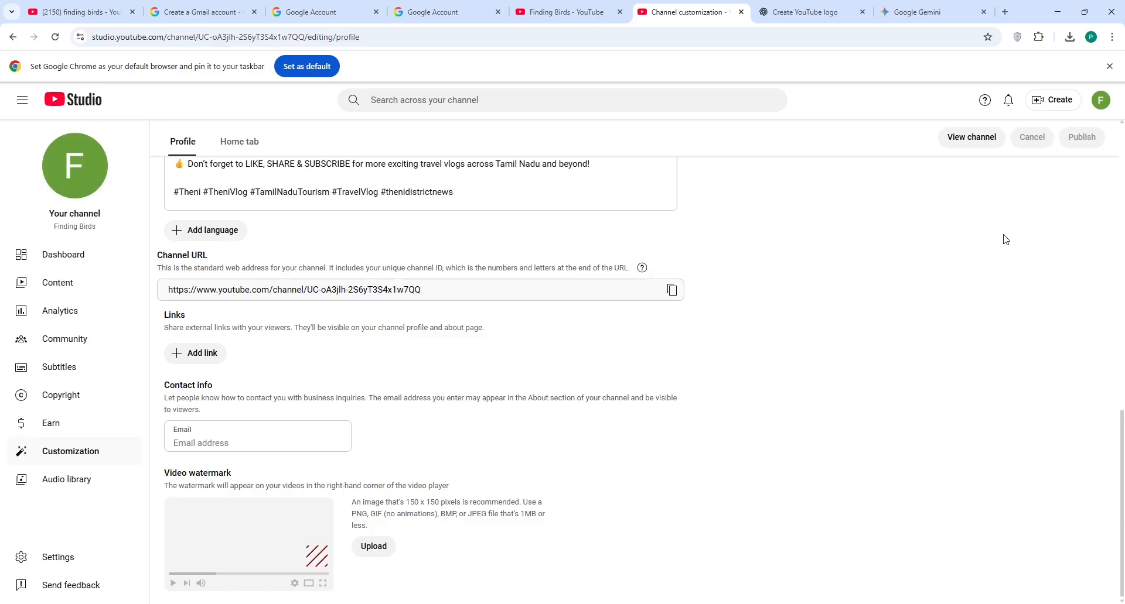
Step: Reload the channel customization page and open the Dashboard showing the bird logo picture
{"action": "scroll", "coordinate": [1005, 243], "scroll_direction": "up", "scroll_amount": 10}
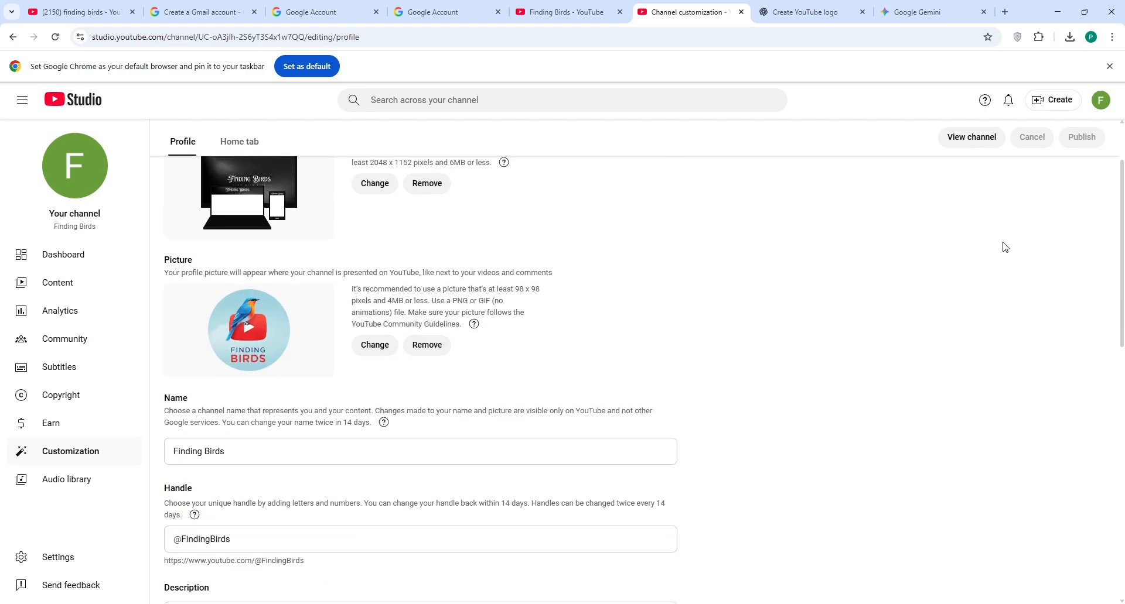
{"action": "scroll", "coordinate": [1005, 246], "scroll_direction": "up", "scroll_amount": 2}
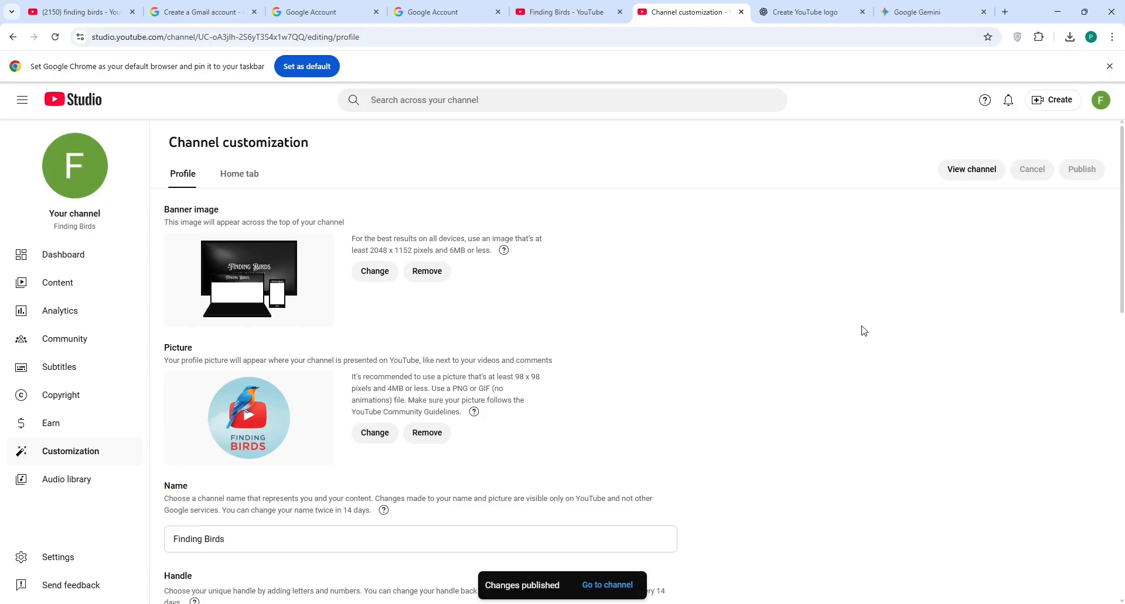
{"action": "key", "text": "F5"}
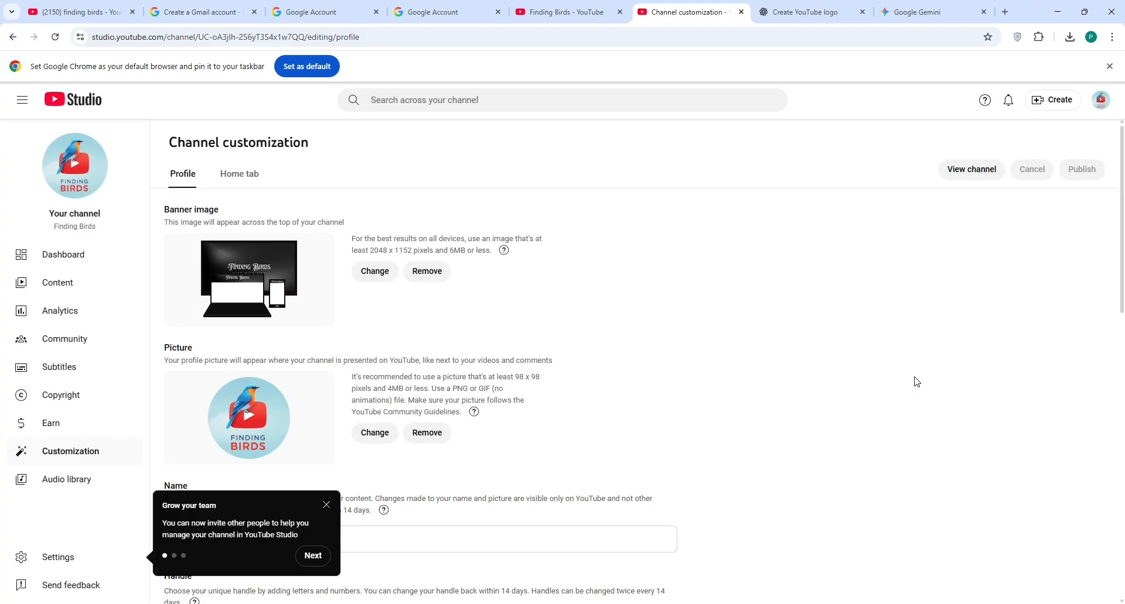
{"action": "left_click", "coordinate": [75, 251]}
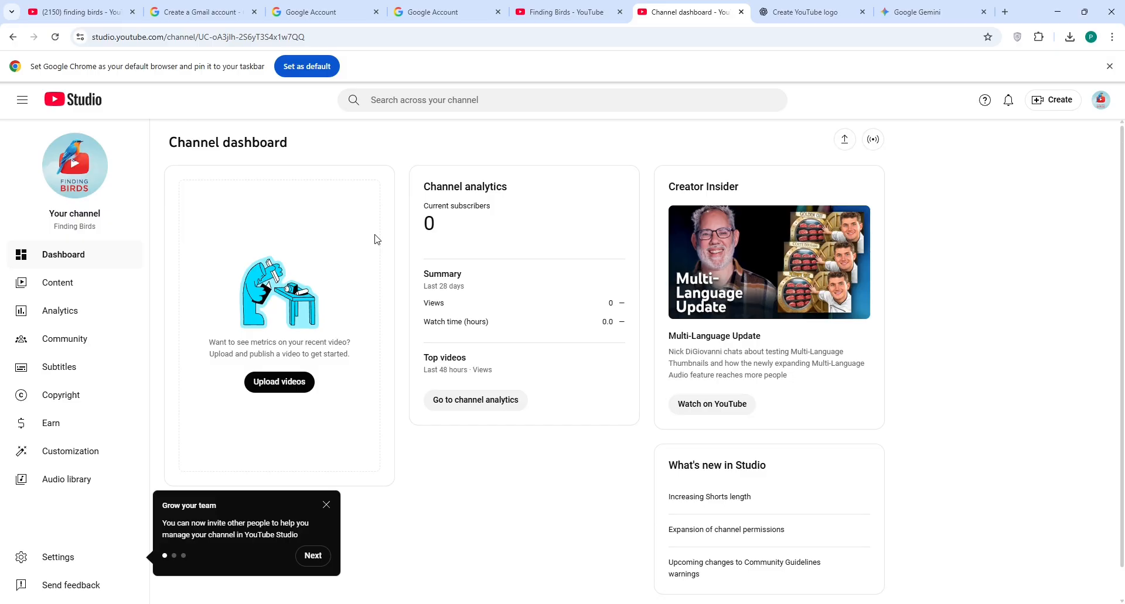
Step: Rerun the 'finding birds' search and filter the results to channels only
{"action": "left_click", "coordinate": [57, 9]}
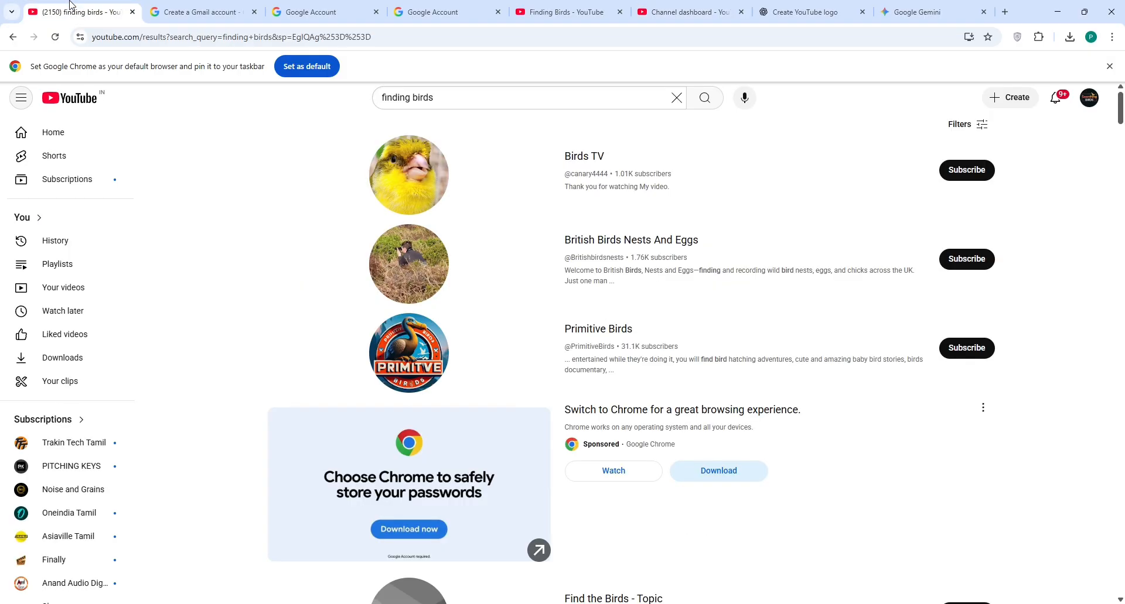
{"action": "left_click", "coordinate": [463, 104]}
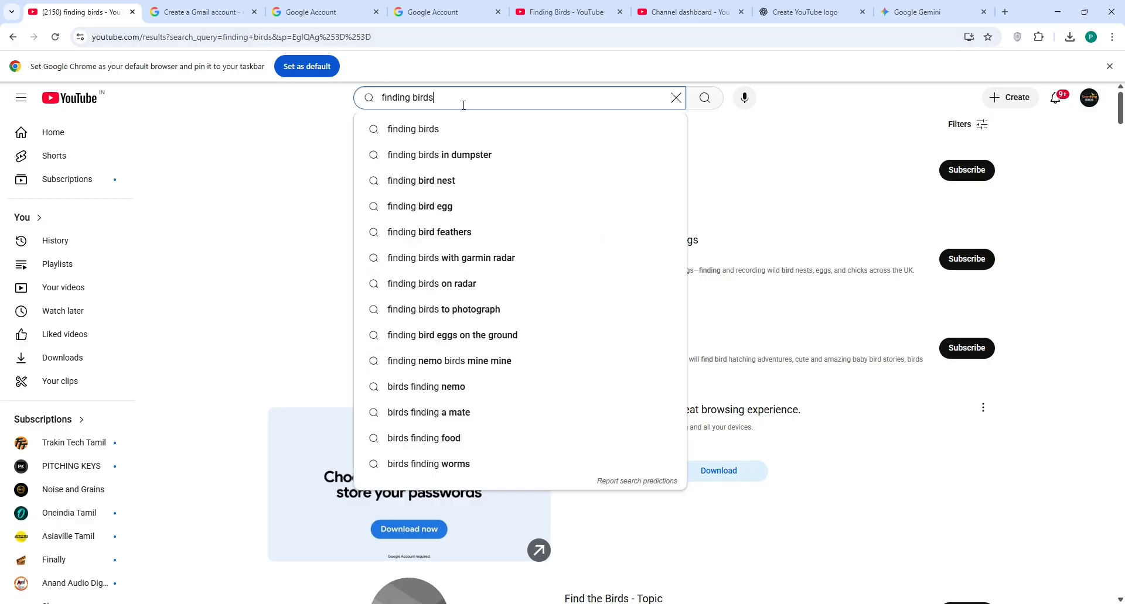
{"action": "key", "text": "Return"}
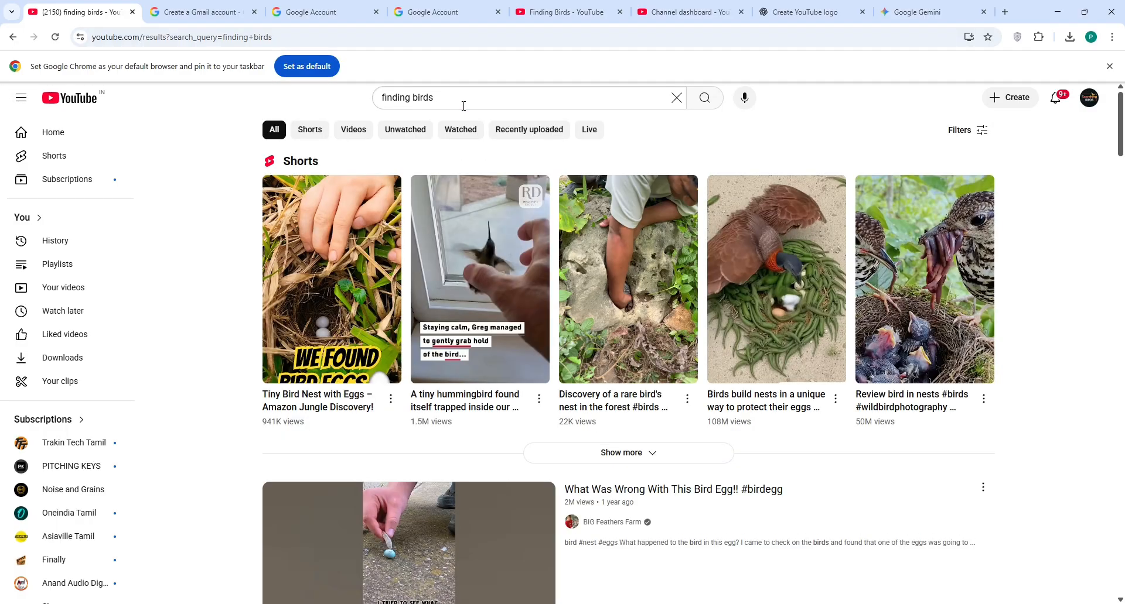
{"action": "left_click", "coordinate": [977, 128]}
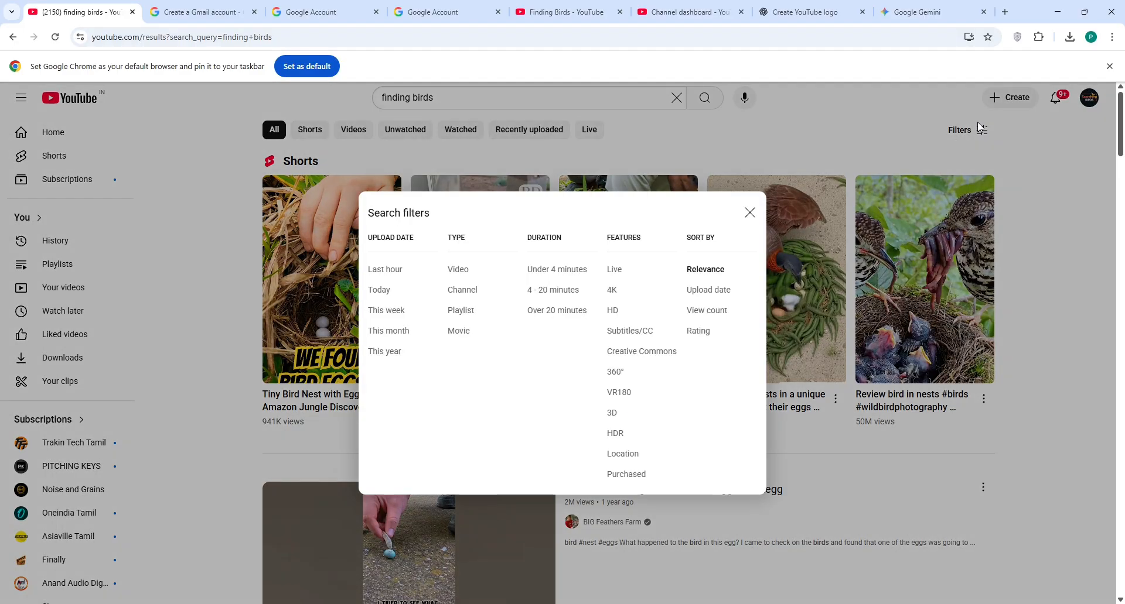
{"action": "left_click", "coordinate": [464, 290]}
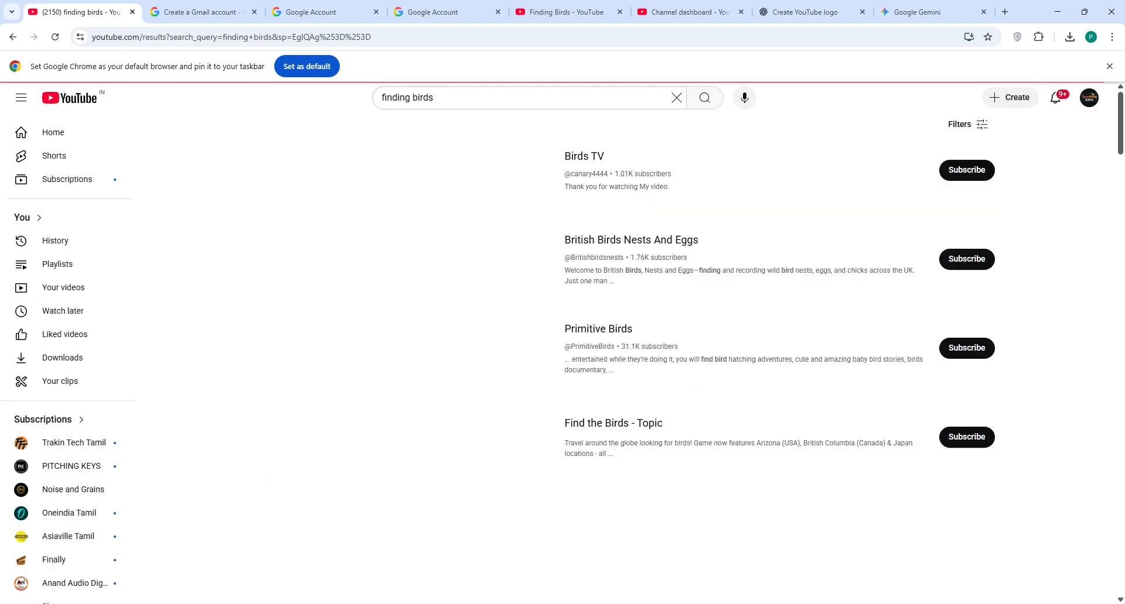
Step: Scan the channel results for the new Finding Birds channel, then return to the search query
{"action": "scroll", "coordinate": [507, 296], "scroll_direction": "down", "scroll_amount": 5}
{"action": "scroll", "coordinate": [507, 296], "scroll_direction": "down", "scroll_amount": 4}
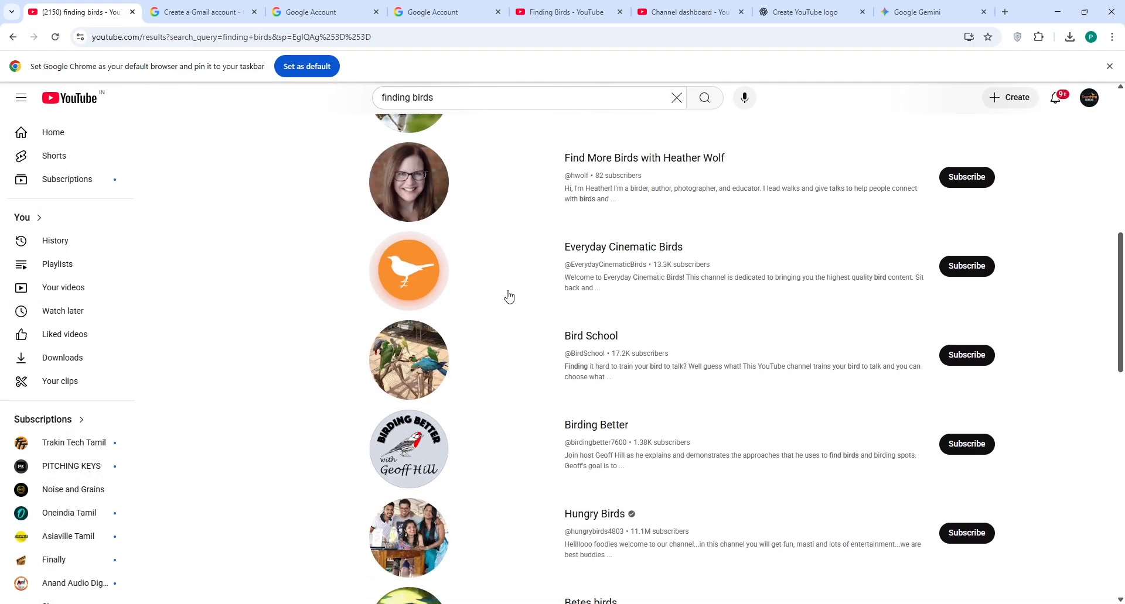
{"action": "scroll", "coordinate": [508, 296], "scroll_direction": "up", "scroll_amount": 7}
{"action": "scroll", "coordinate": [508, 298], "scroll_direction": "up", "scroll_amount": 2}
{"action": "scroll", "coordinate": [509, 297], "scroll_direction": "down", "scroll_amount": 15}
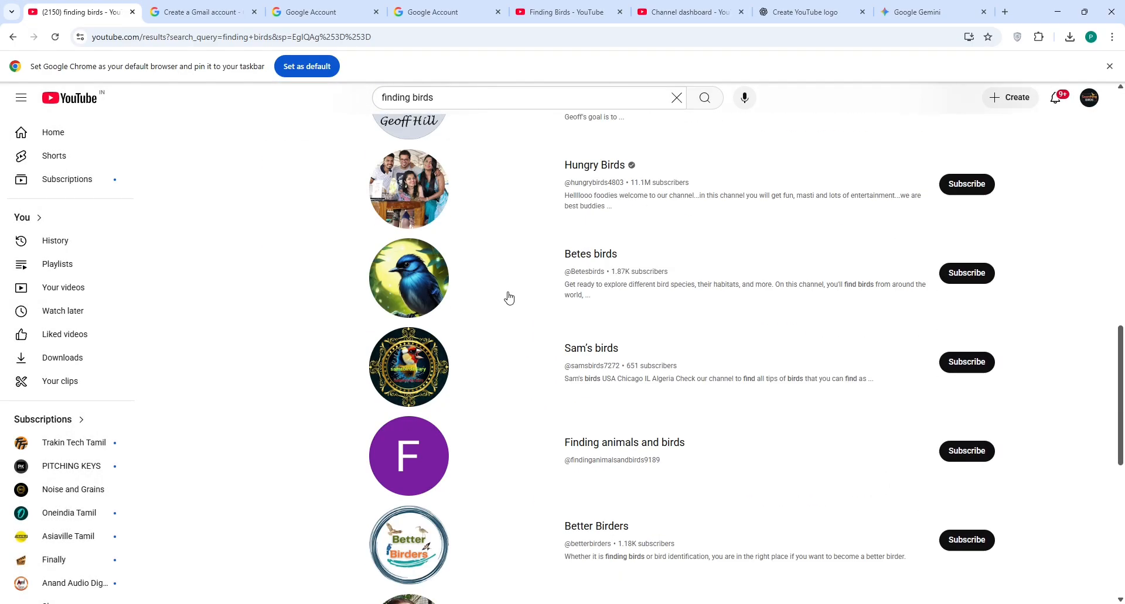
{"action": "scroll", "coordinate": [508, 298], "scroll_direction": "up", "scroll_amount": 2}
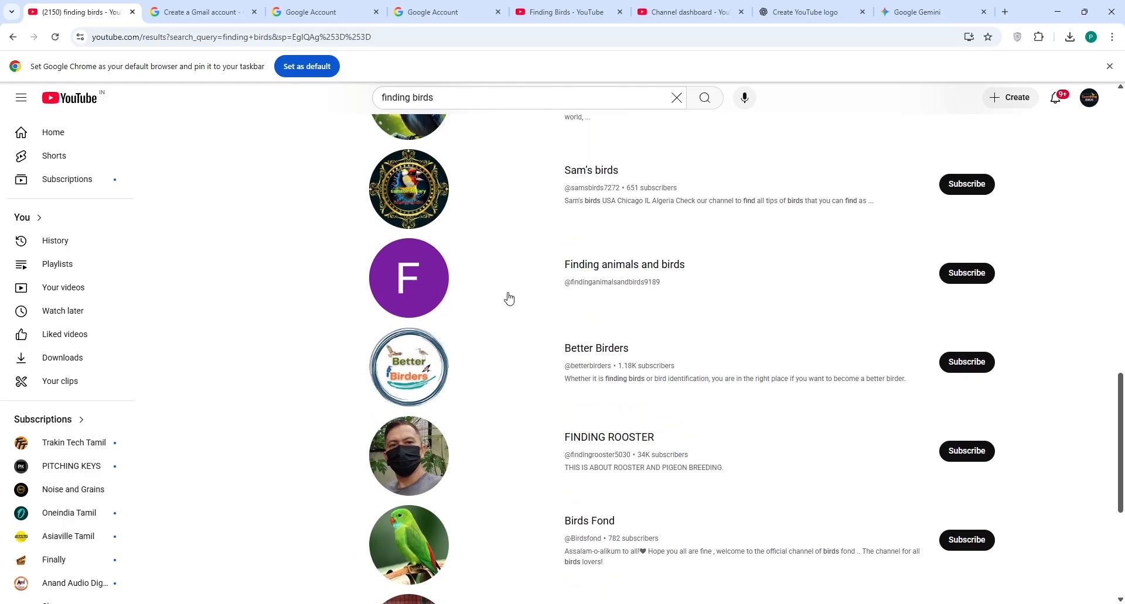
{"action": "scroll", "coordinate": [508, 299], "scroll_direction": "down", "scroll_amount": 5}
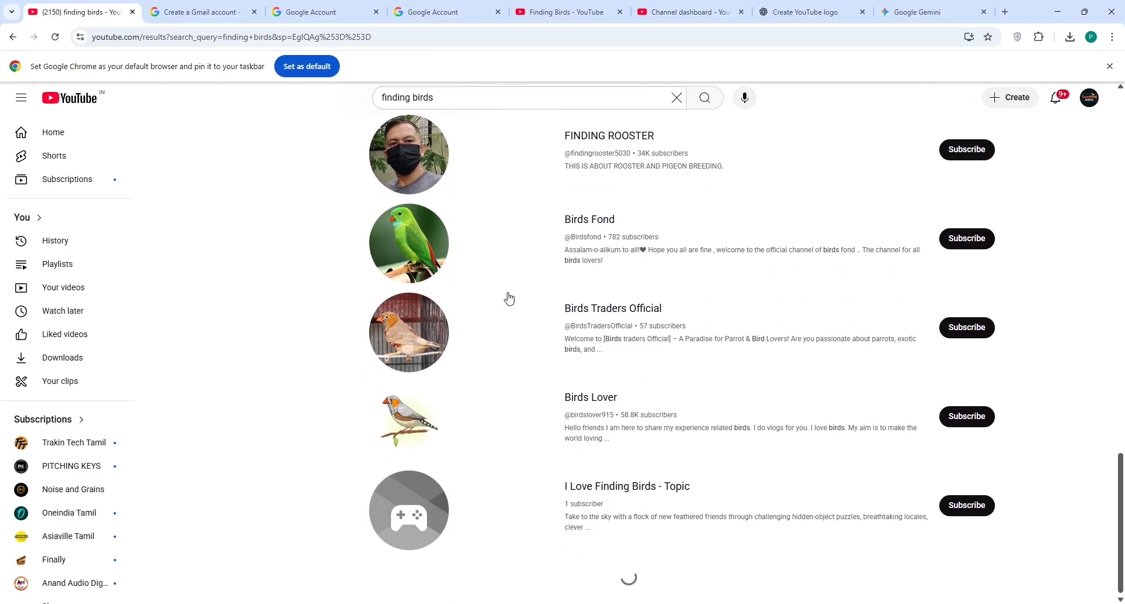
{"action": "left_click", "coordinate": [389, 105]}
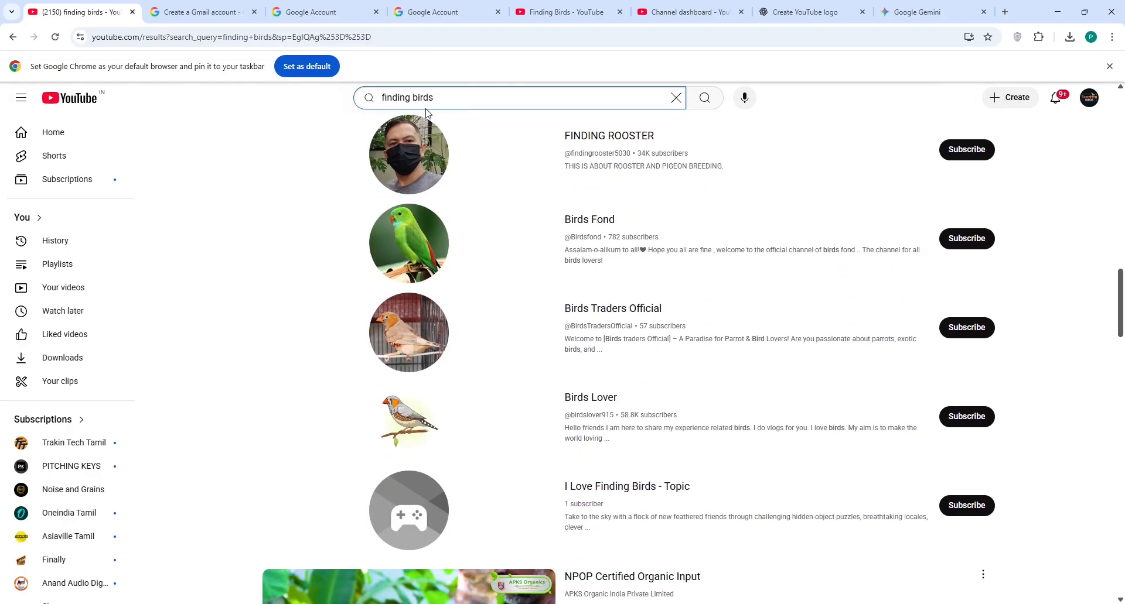
{"action": "left_click", "coordinate": [387, 106]}
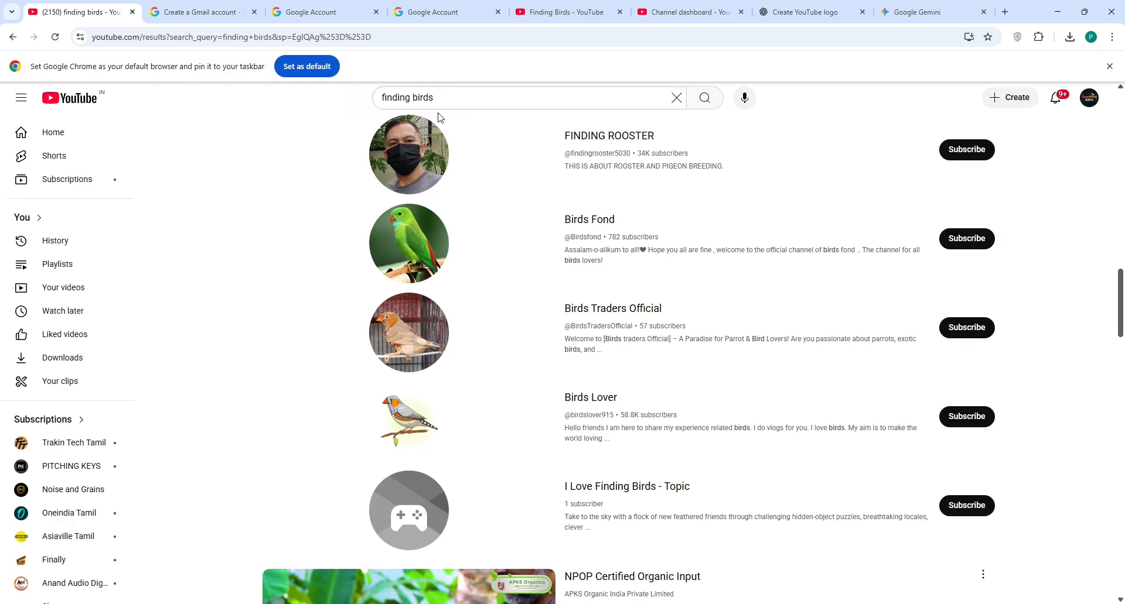
{"action": "left_click", "coordinate": [388, 100]}
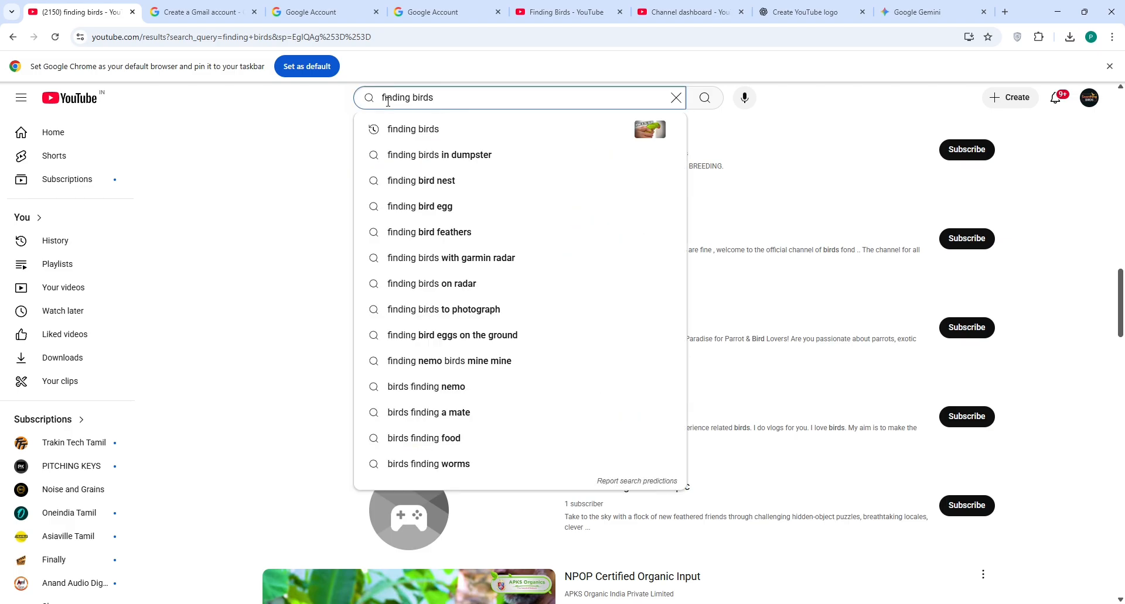
{"action": "type", "text": "@"}
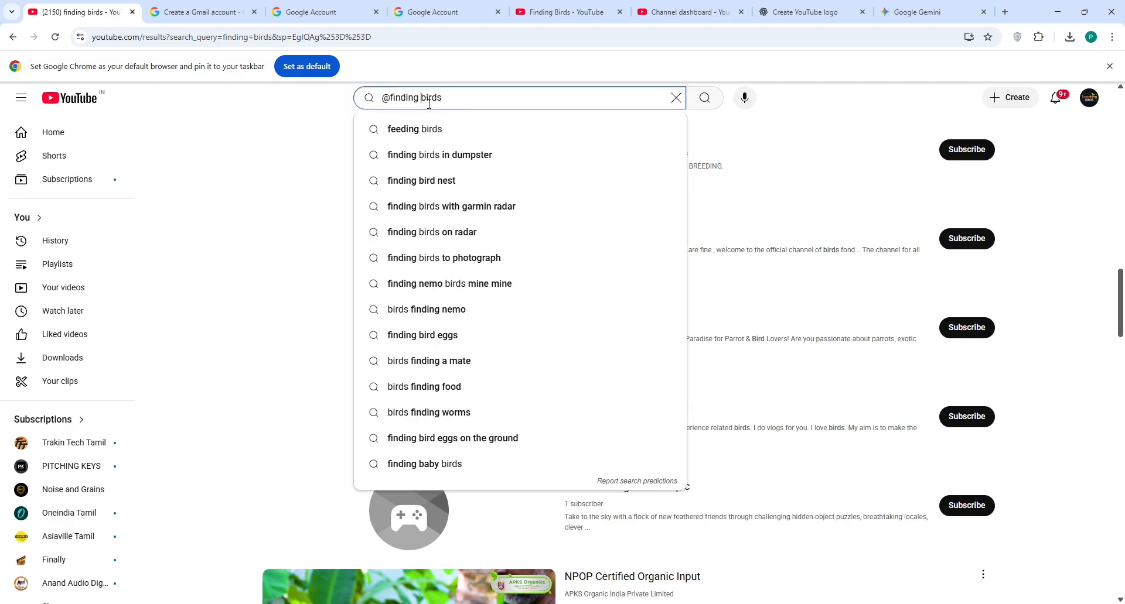
{"action": "key", "text": "BackSpace"}
{"action": "key", "text": "Return"}
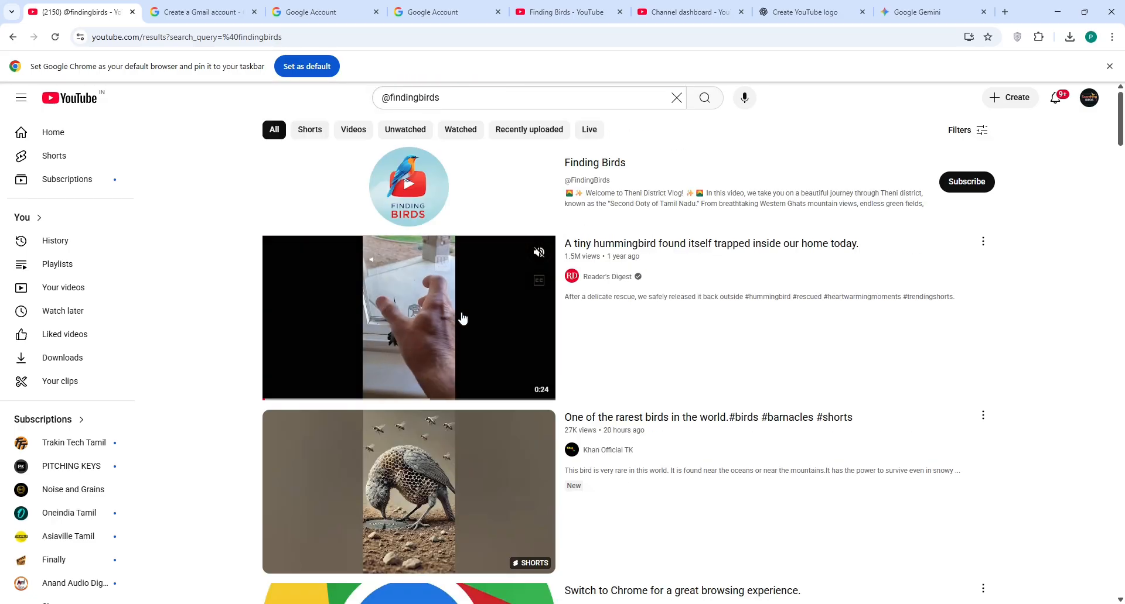
{"action": "left_click", "coordinate": [493, 174]}
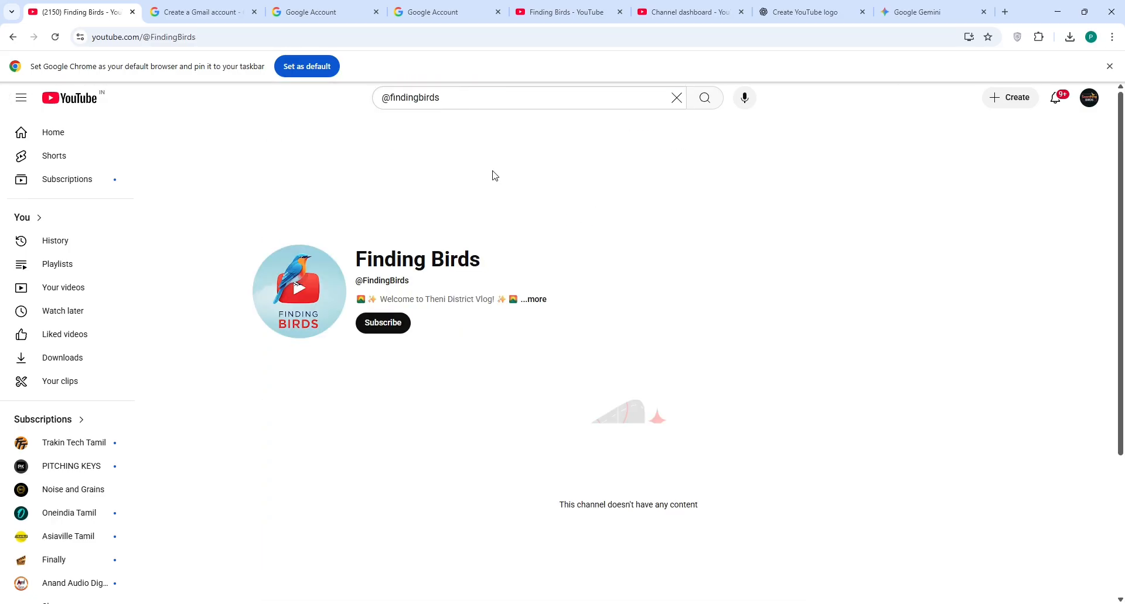